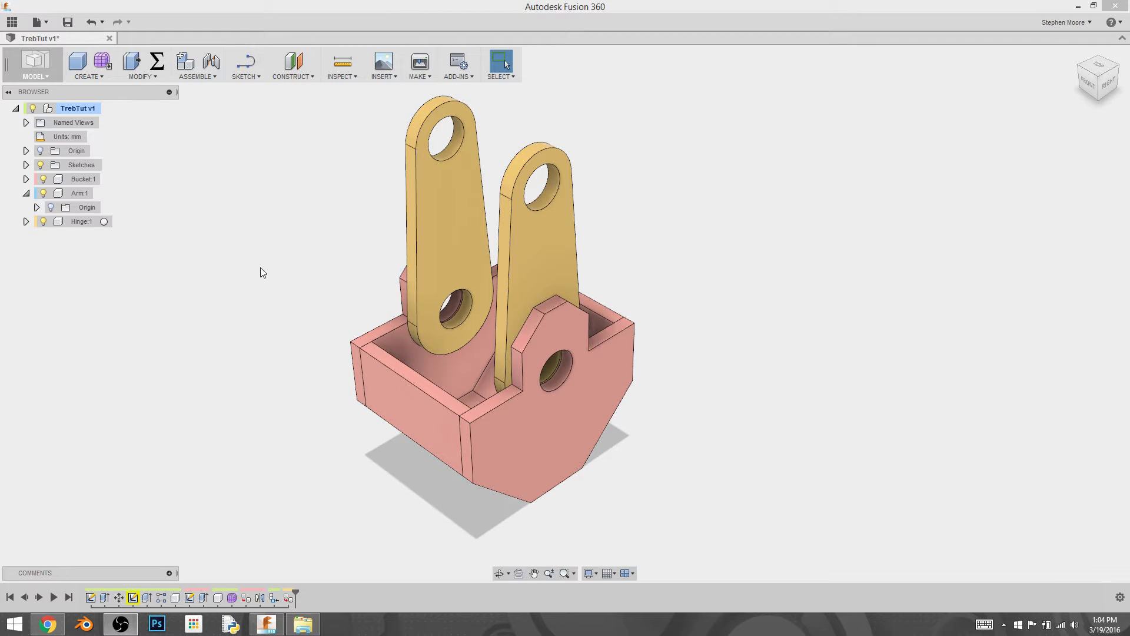
Activate Arm:1, start a sketch on the side plane, then undo it.
{"action": "left_click", "coordinate": [103, 193]}
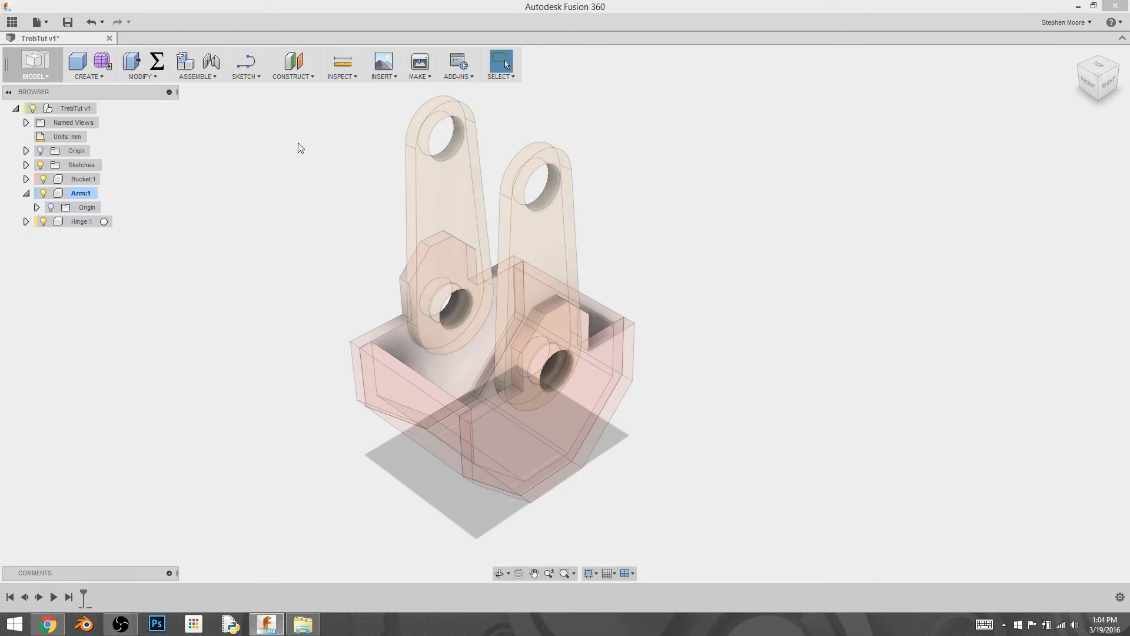
{"action": "left_click", "coordinate": [249, 59]}
{"action": "left_click", "coordinate": [518, 448]}
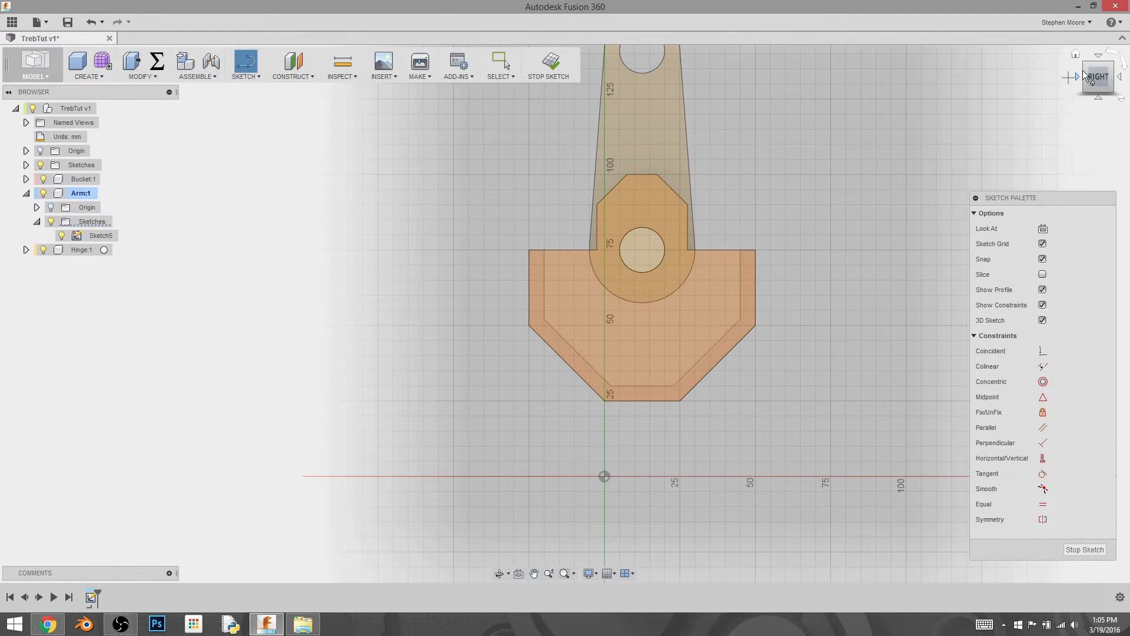
{"action": "mouse_move", "coordinate": [721, 265]}
{"action": "middle_mouse_down", "text": "shift"}
{"action": "mouse_move", "coordinate": [730, 320]}
{"action": "mouse_move", "coordinate": [775, 331]}
{"action": "mouse_move", "coordinate": [774, 350]}
{"action": "mouse_move", "coordinate": [803, 341]}
{"action": "mouse_move", "coordinate": [741, 347]}
{"action": "mouse_move", "coordinate": [710, 315]}
{"action": "middle_mouse_up", "text": "shift"}
{"action": "key", "text": "l"}
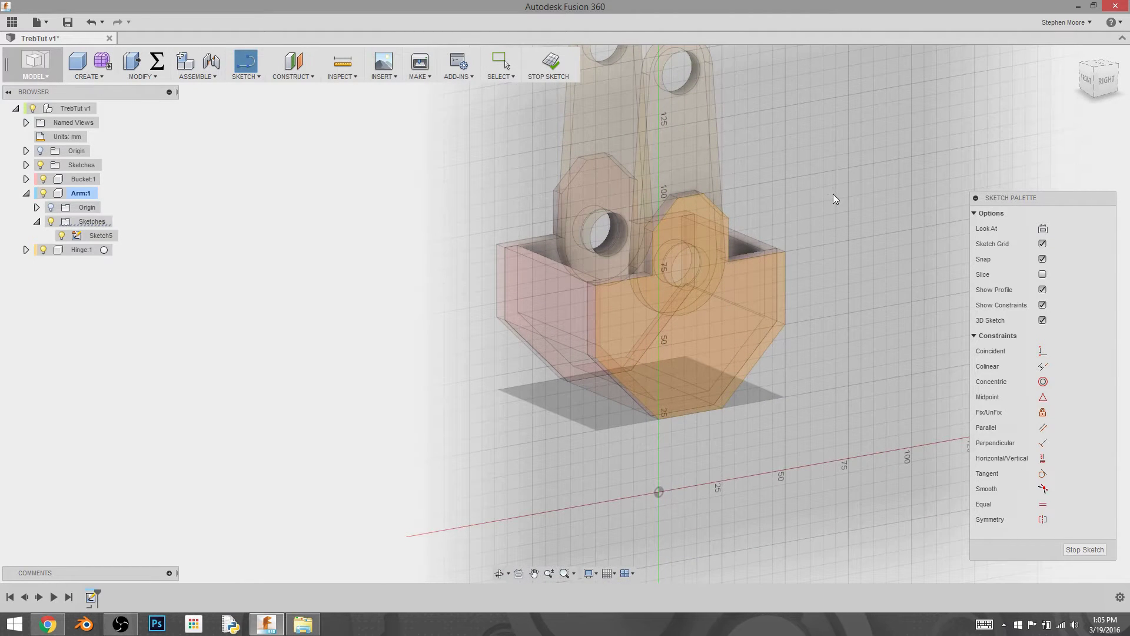
{"action": "key", "text": "Escape"}
{"action": "key", "text": "ctrl+z"}
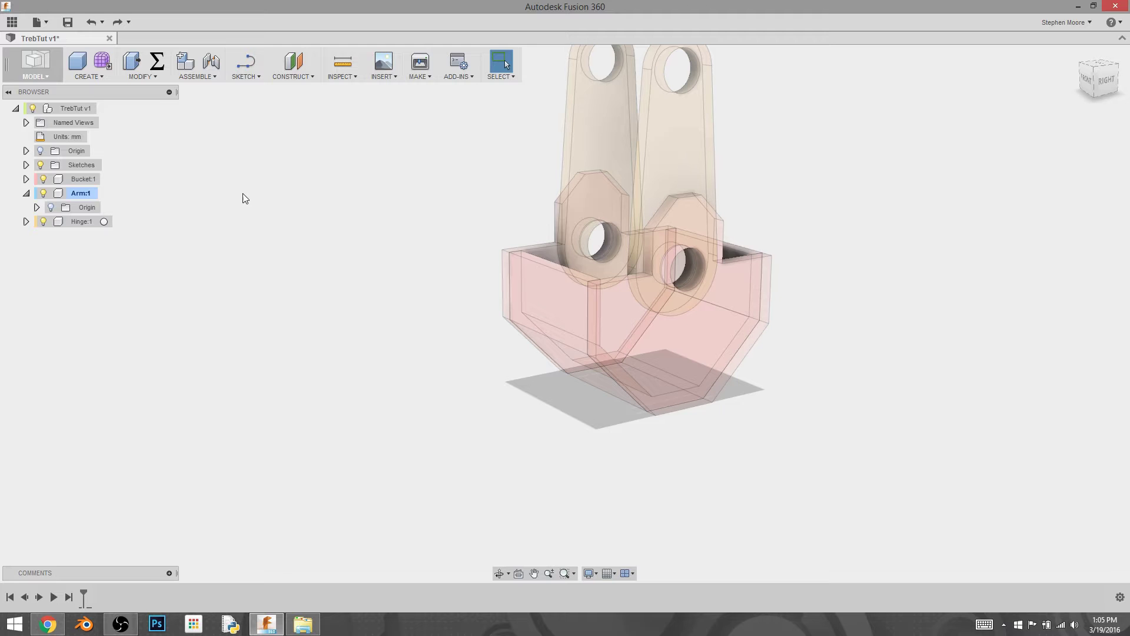
Start a sketch on the front origin plane, then cancel it as the wrong plane.
{"action": "left_click", "coordinate": [242, 59]}
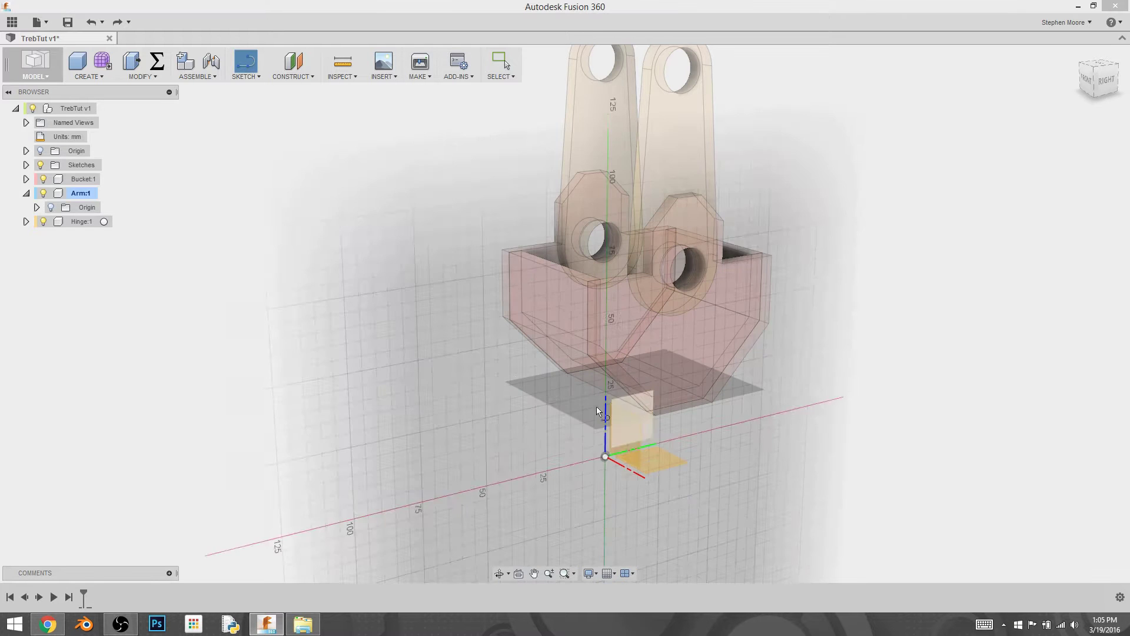
{"action": "left_click", "coordinate": [637, 433]}
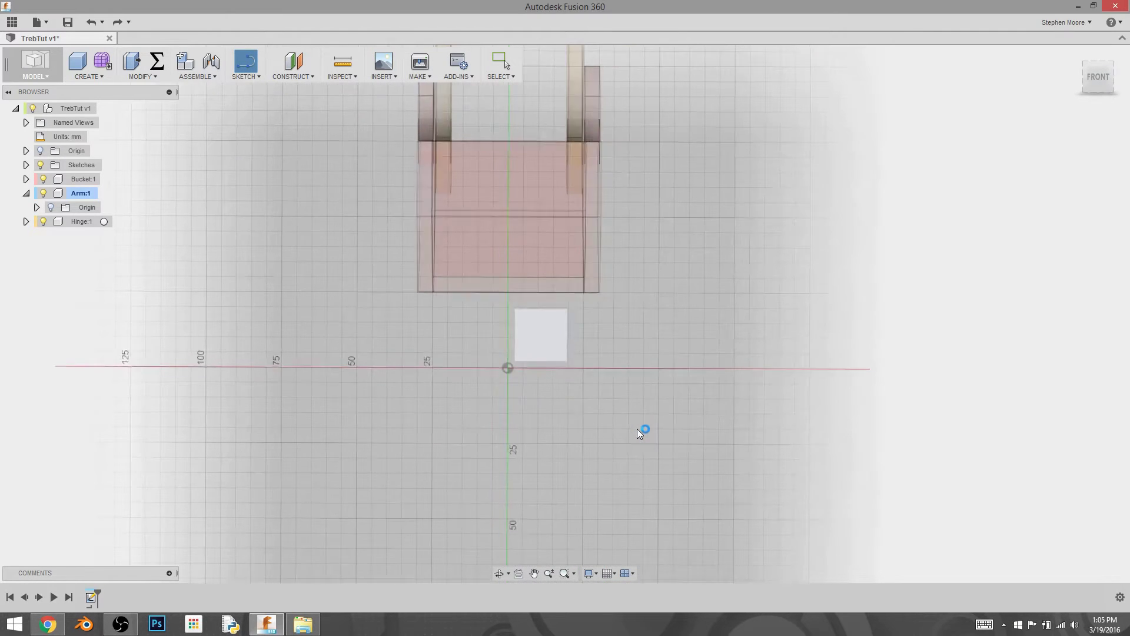
{"action": "right_click", "coordinate": [724, 288]}
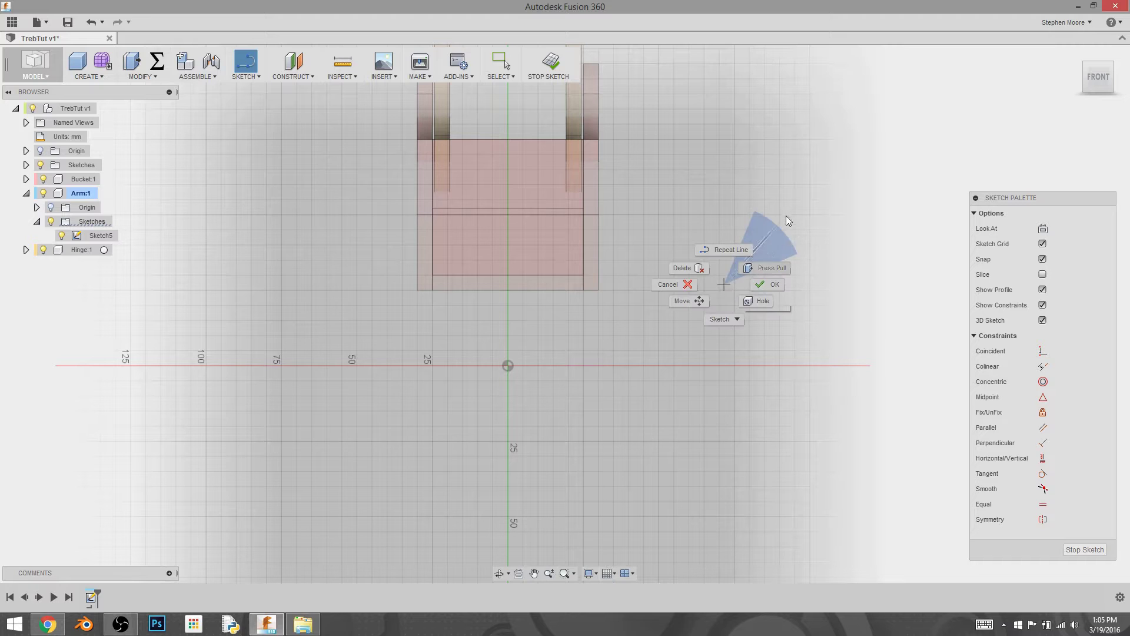
{"action": "left_click", "coordinate": [771, 248]}
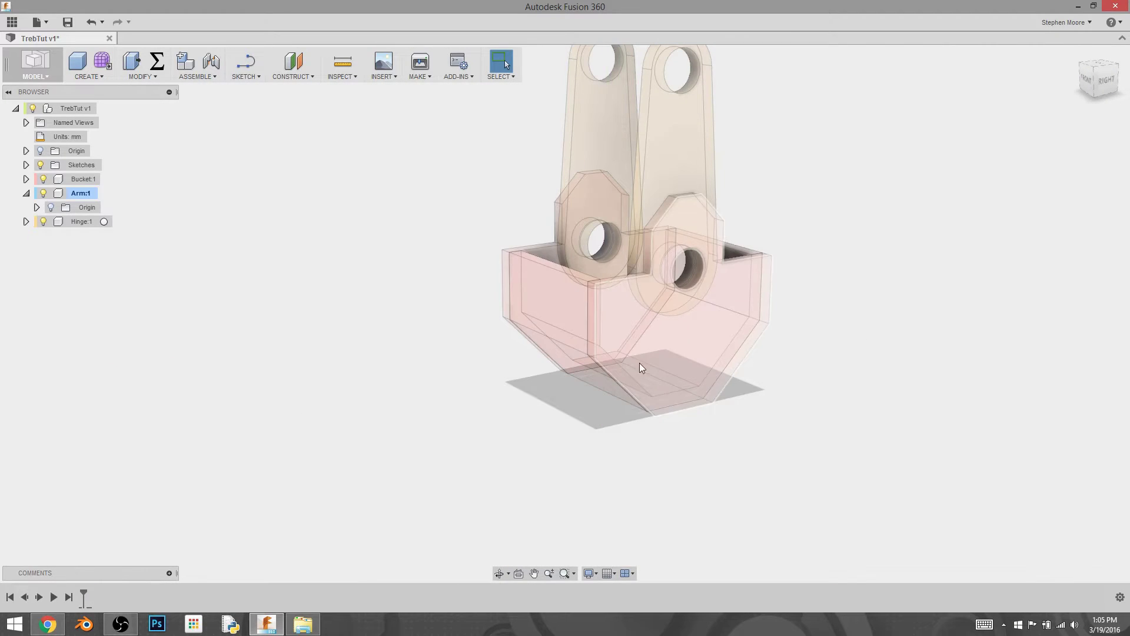
Create Sketch5 on the right origin plane and view it face-on from RIGHT.
{"action": "left_click", "coordinate": [244, 61]}
{"action": "left_click", "coordinate": [645, 421]}
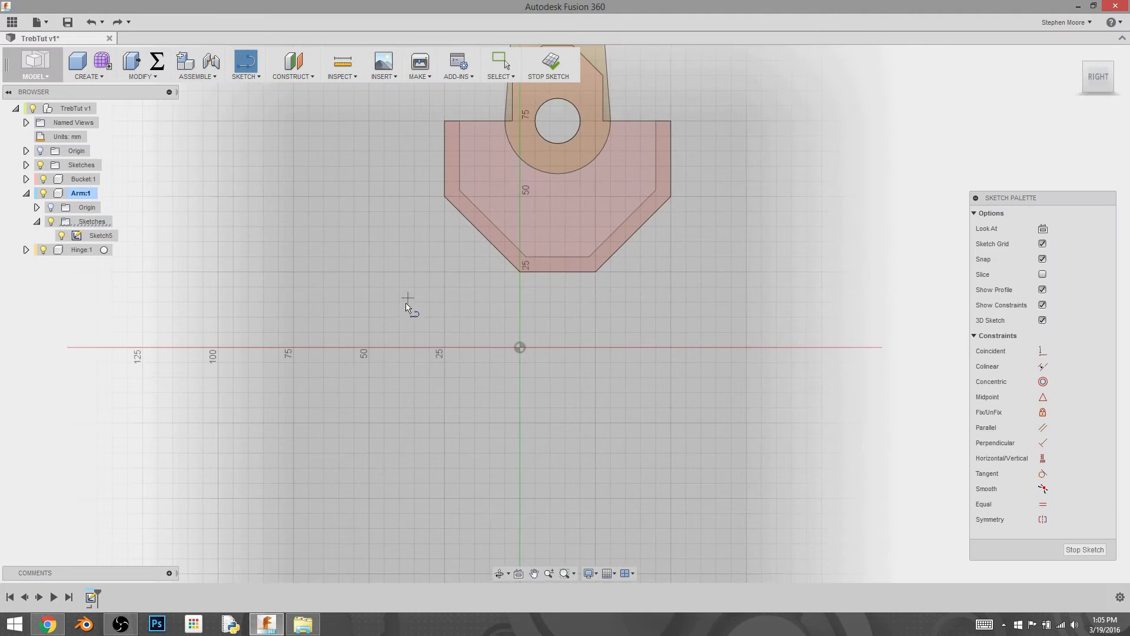
{"action": "mouse_move", "coordinate": [408, 305]}
{"action": "middle_mouse_down", "text": "shift"}
{"action": "mouse_move", "coordinate": [567, 406]}
{"action": "mouse_move", "coordinate": [537, 361]}
{"action": "mouse_move", "coordinate": [471, 356]}
{"action": "mouse_move", "coordinate": [545, 383]}
{"action": "middle_mouse_up", "text": "shift"}
{"action": "key", "text": "l"}
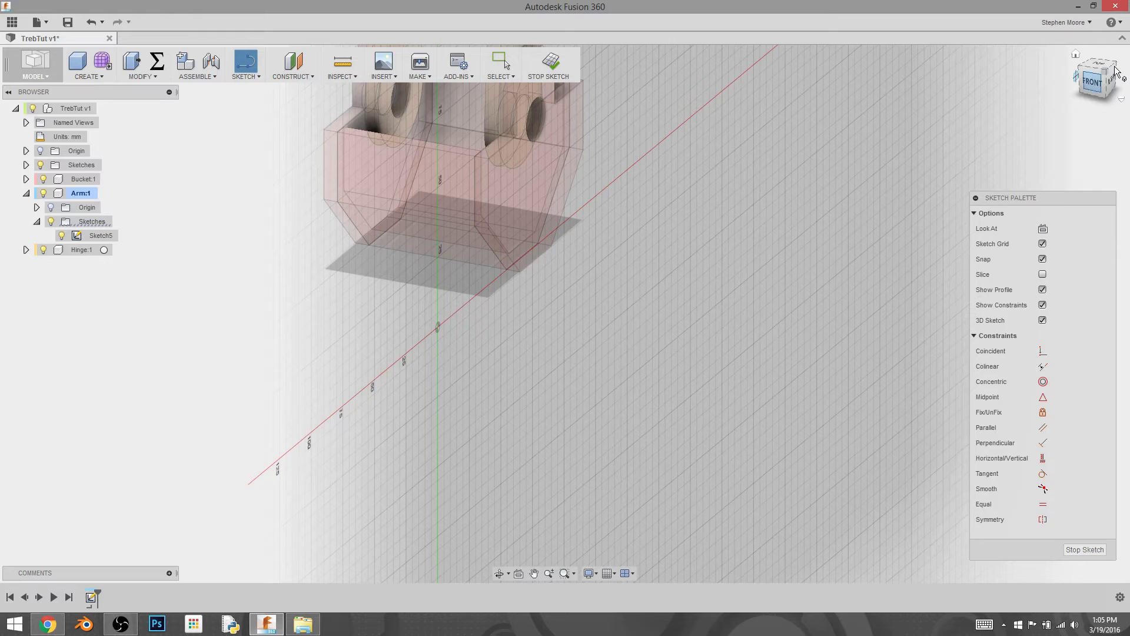
{"action": "left_click", "coordinate": [1112, 81]}
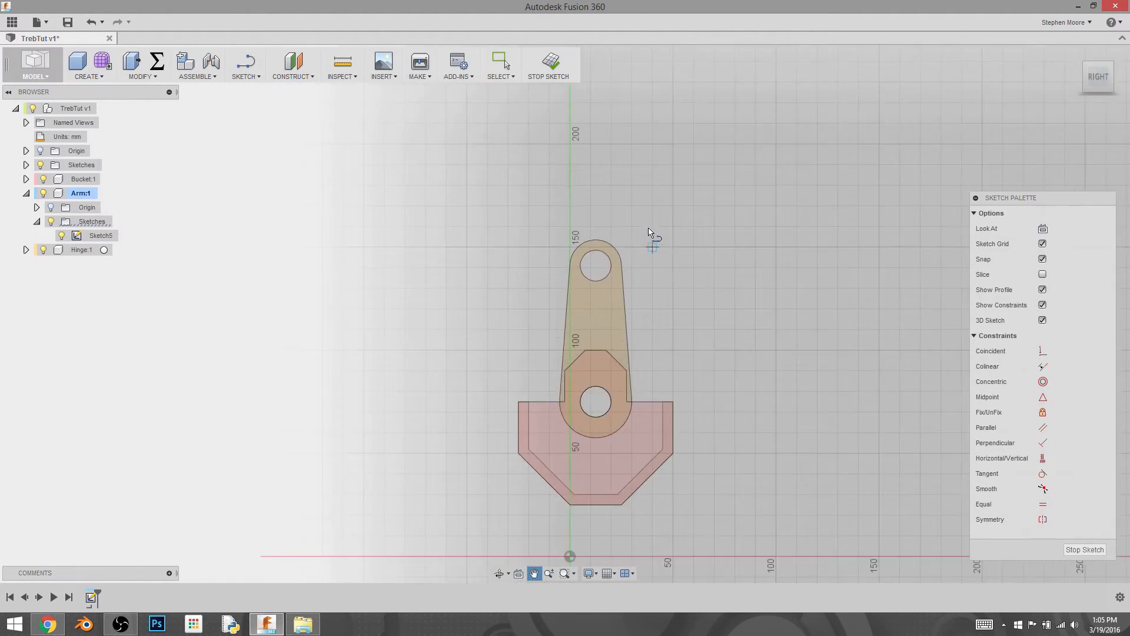
Draw a bottom line, a tangent arc up, a top line back and a closing vertical line.
{"action": "scroll", "coordinate": [651, 230], "scroll_direction": "up", "scroll_amount": 3}
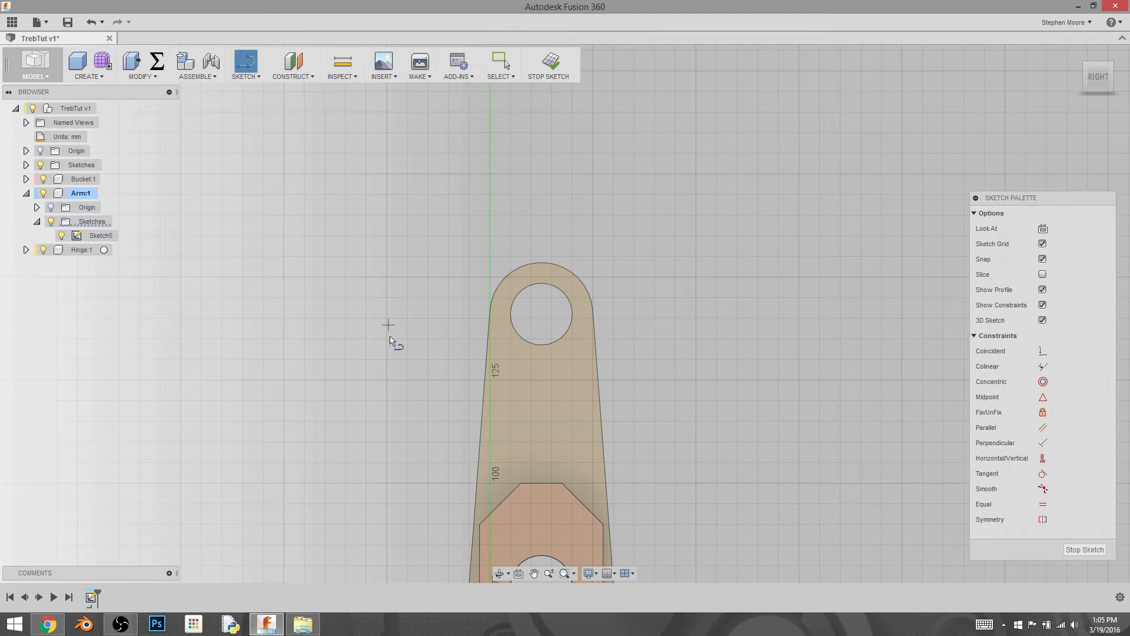
{"action": "left_click", "coordinate": [387, 359]}
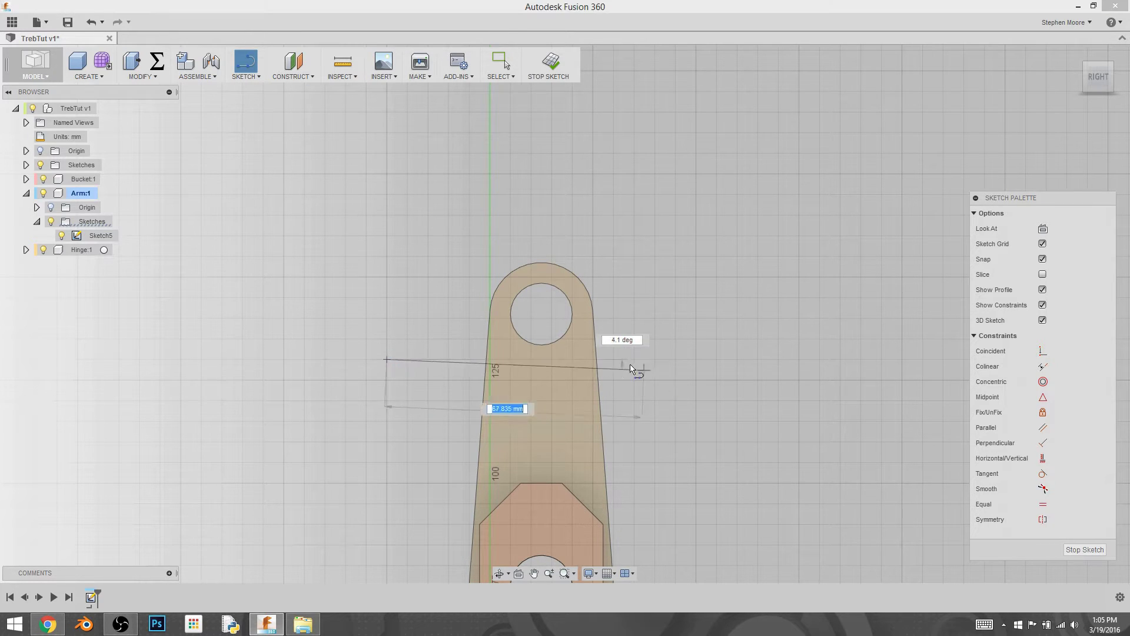
{"action": "left_click", "coordinate": [612, 360]}
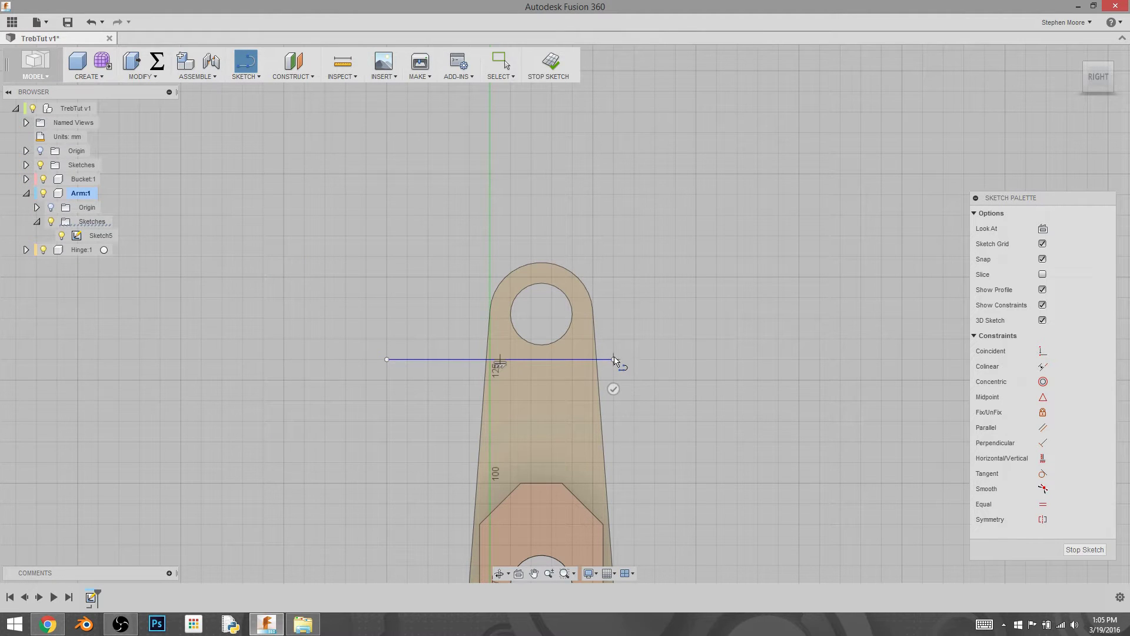
{"action": "left_click_drag", "start_coordinate": [614, 360], "coordinate": [614, 257]}
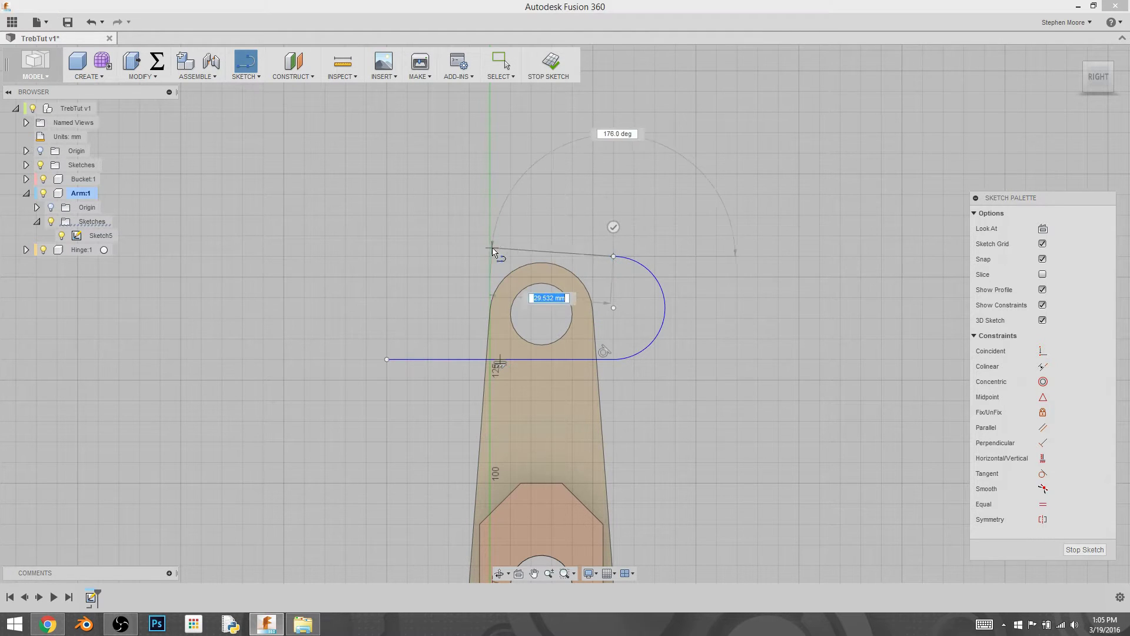
{"action": "left_click", "coordinate": [387, 257]}
{"action": "left_click", "coordinate": [387, 359]}
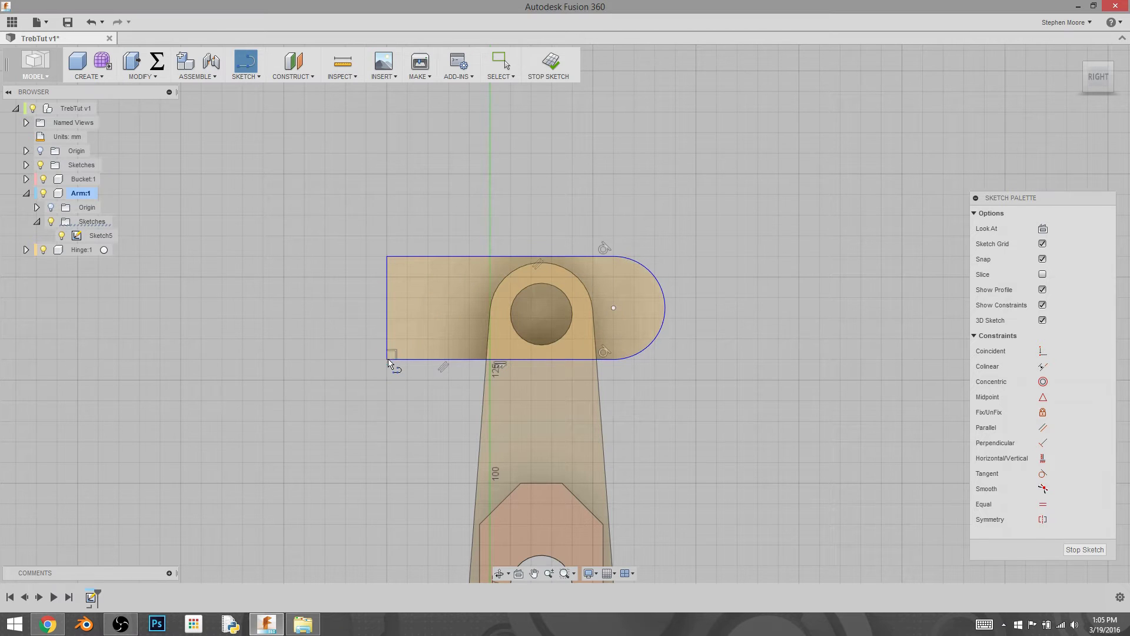
{"action": "right_click", "coordinate": [407, 205]}
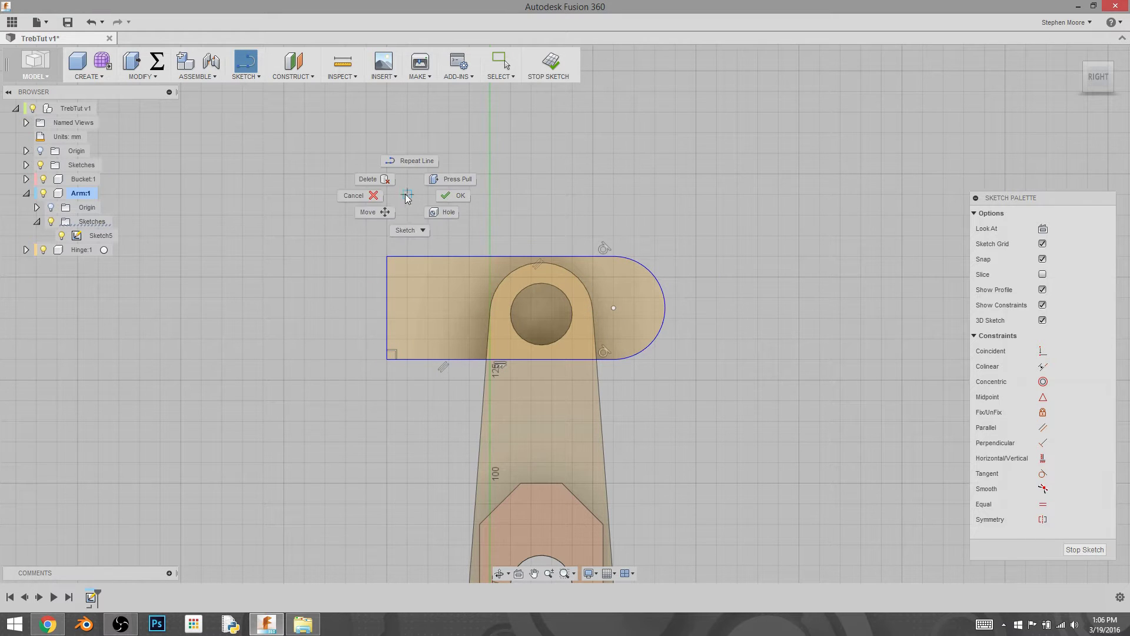
{"action": "left_click", "coordinate": [369, 199]}
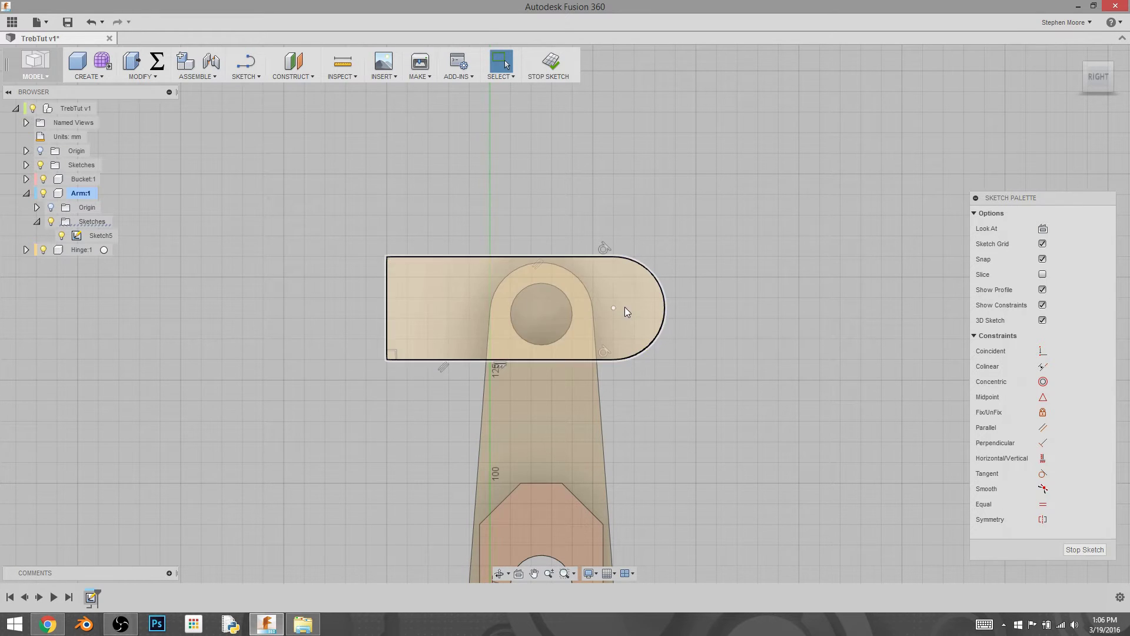
Make the arc's centre coincident with the hinge hole's centre.
{"action": "left_click", "coordinate": [1042, 351]}
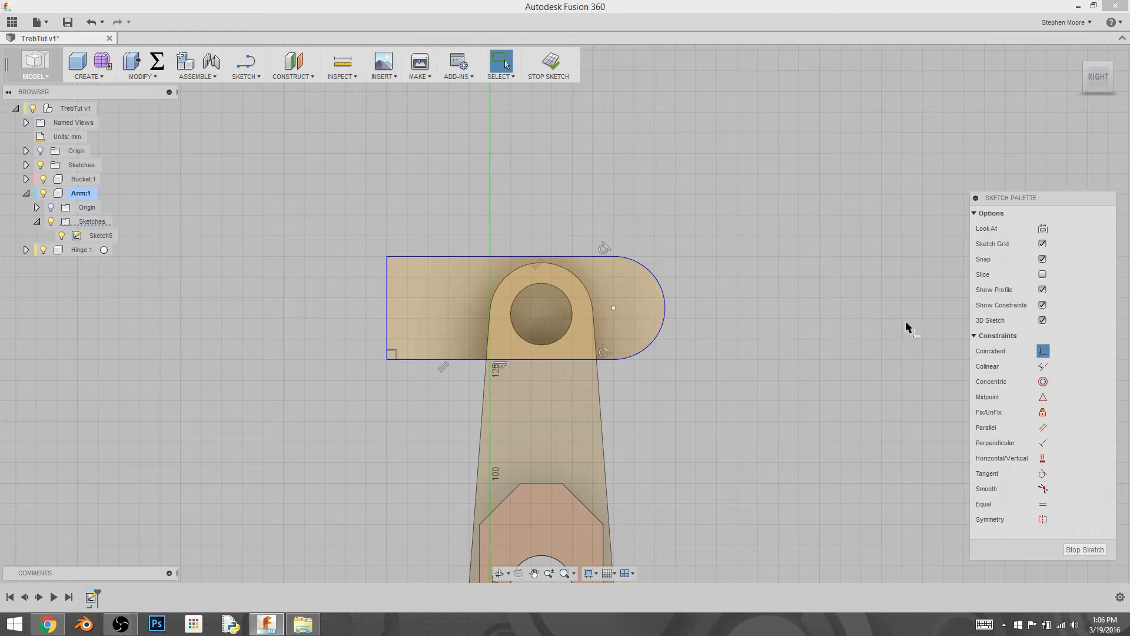
{"action": "left_click", "coordinate": [613, 308]}
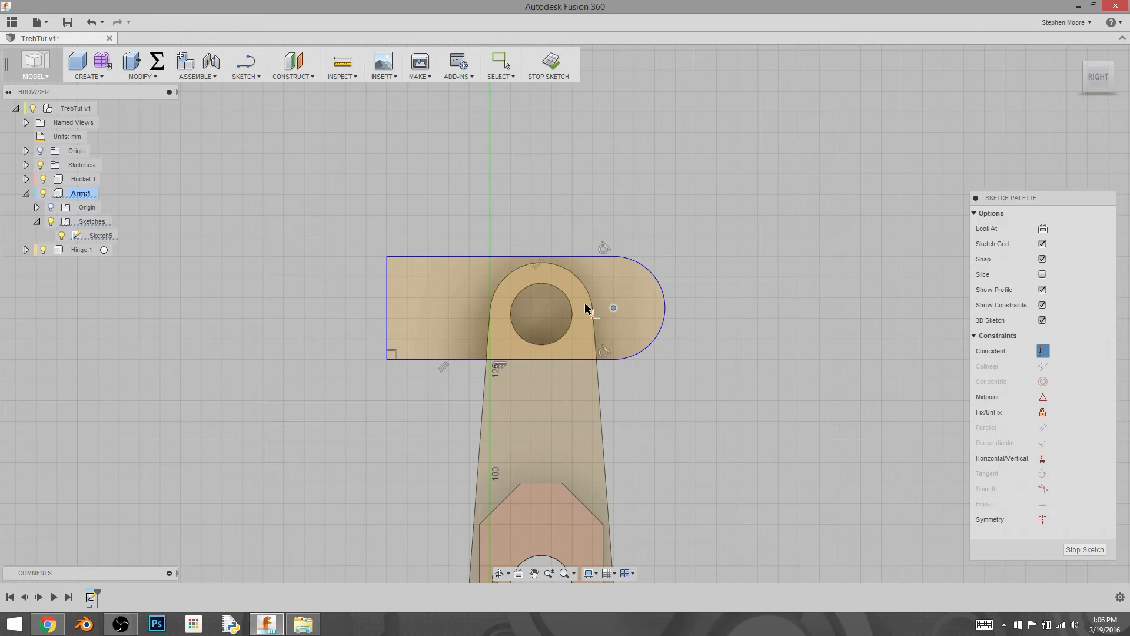
{"action": "left_click", "coordinate": [570, 308]}
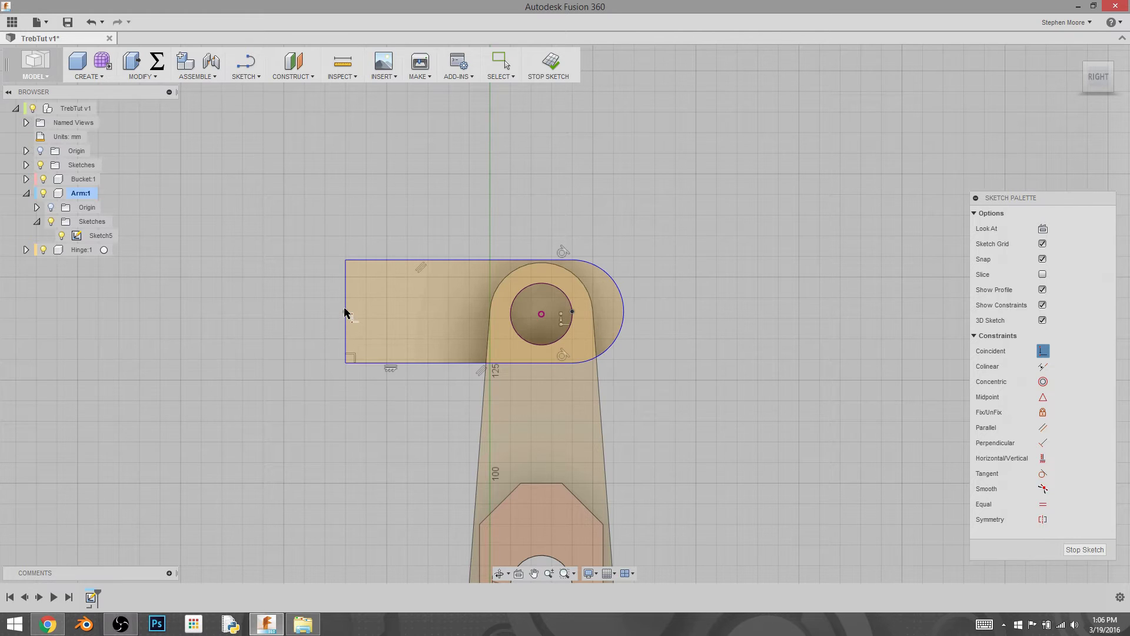
{"action": "right_click", "coordinate": [700, 269]}
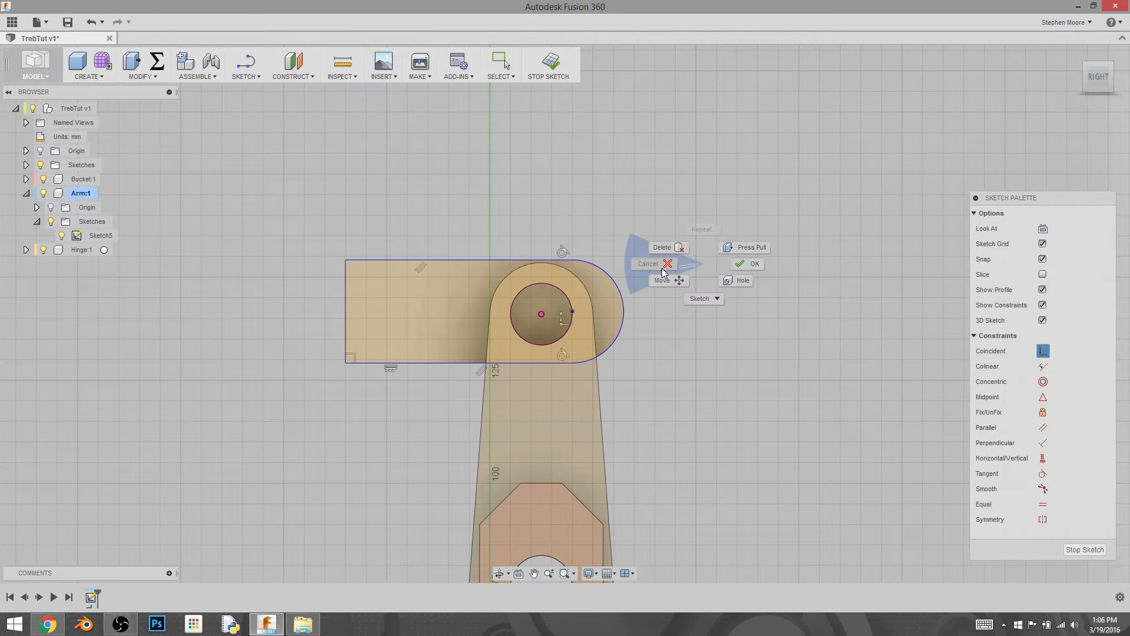
{"action": "left_click", "coordinate": [654, 263]}
Move the profile's left edge 30 mm to the right along X.
{"action": "left_click", "coordinate": [348, 302]}
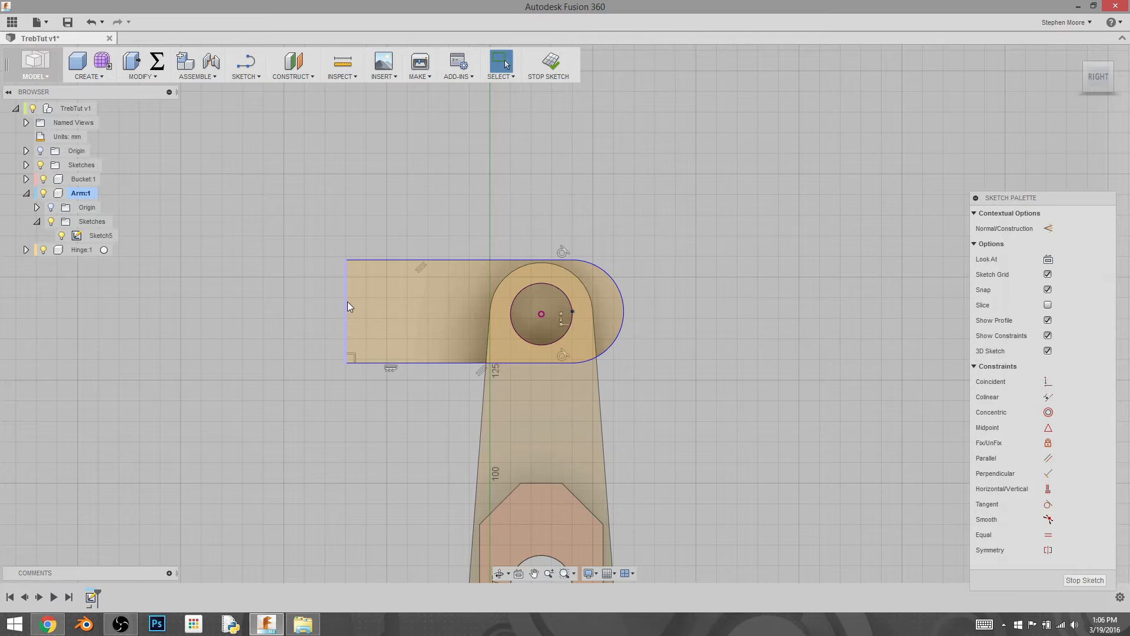
{"action": "right_click", "coordinate": [347, 301]}
{"action": "left_click", "coordinate": [323, 319]}
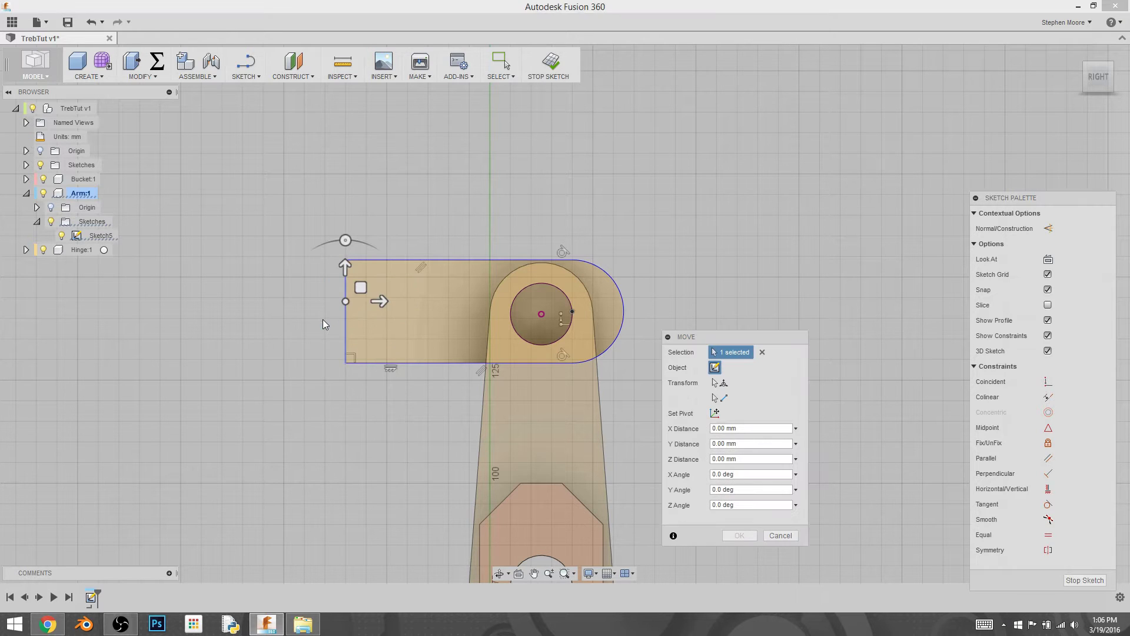
{"action": "left_click_drag", "start_coordinate": [379, 302], "coordinate": [495, 301]}
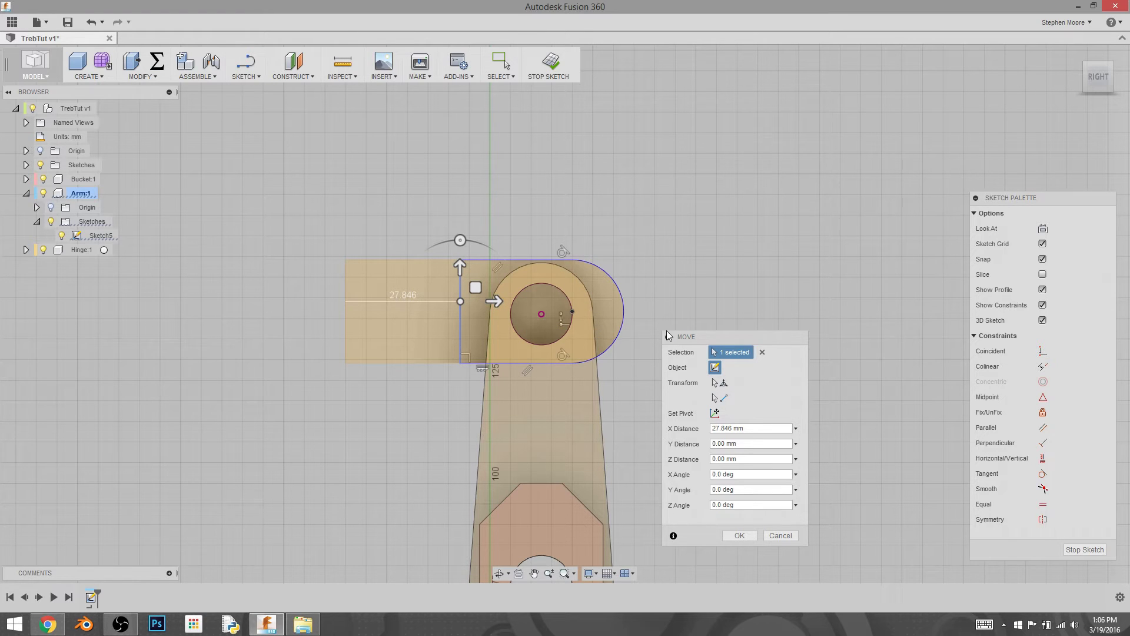
{"action": "left_click", "coordinate": [730, 428]}
{"action": "type", "text": "30"}
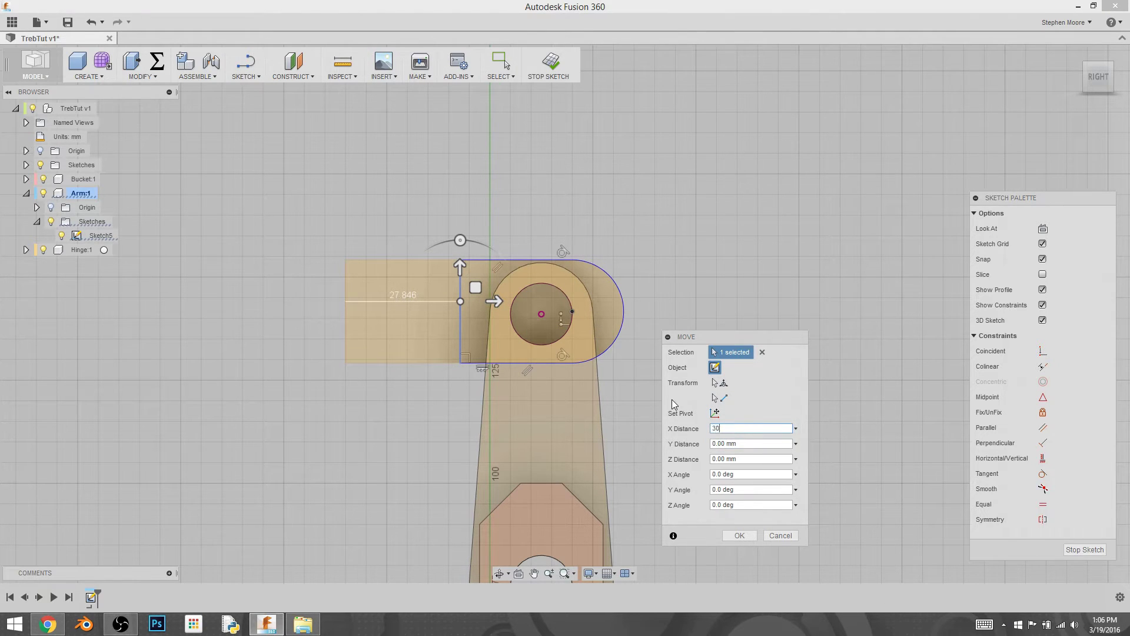
{"action": "key", "text": "Return"}
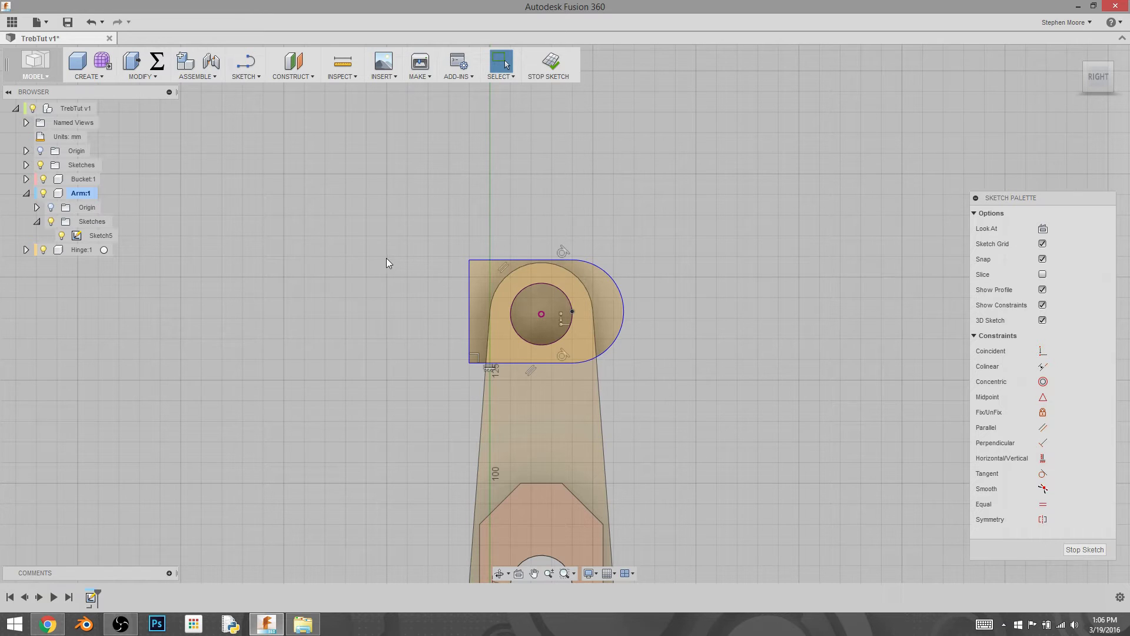
Select the profile around the hole and start a symmetric extrusion.
{"action": "middle_click_drag", "start_coordinate": [379, 274], "coordinate": [450, 328], "text": "shift"}
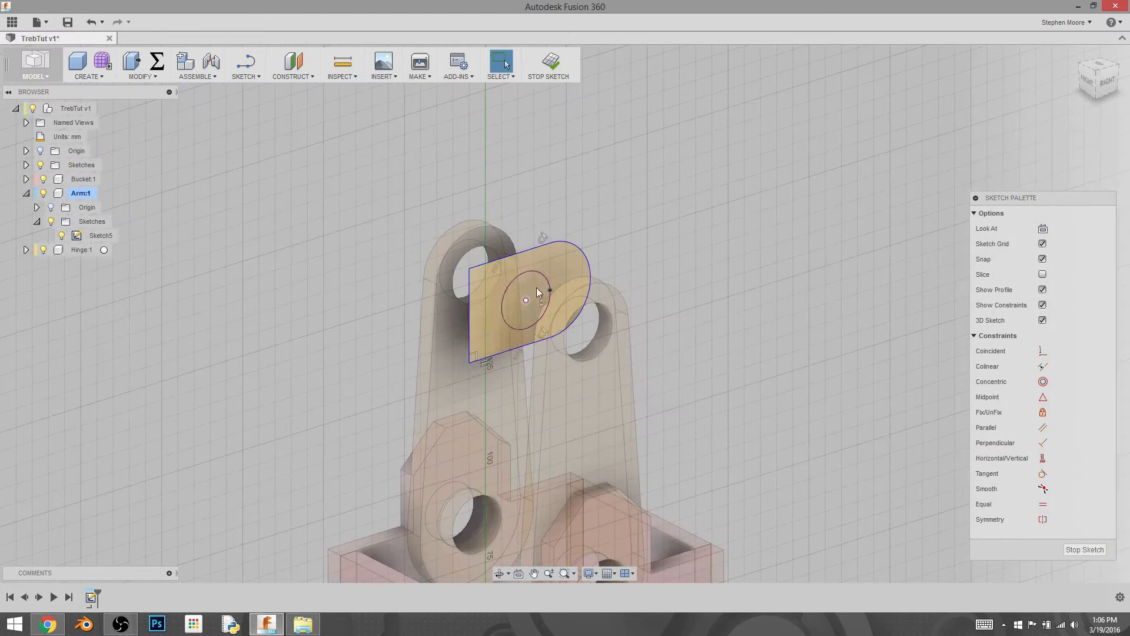
{"action": "left_click", "coordinate": [555, 257]}
{"action": "right_click", "coordinate": [571, 257]}
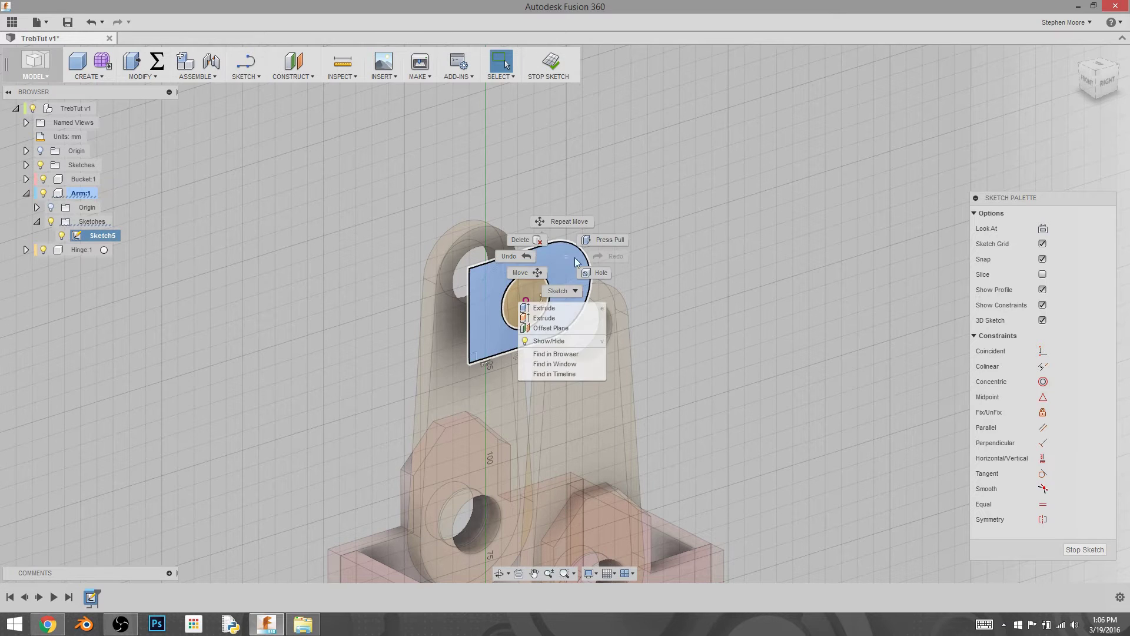
{"action": "left_click", "coordinate": [612, 212]}
{"action": "left_click", "coordinate": [795, 384]}
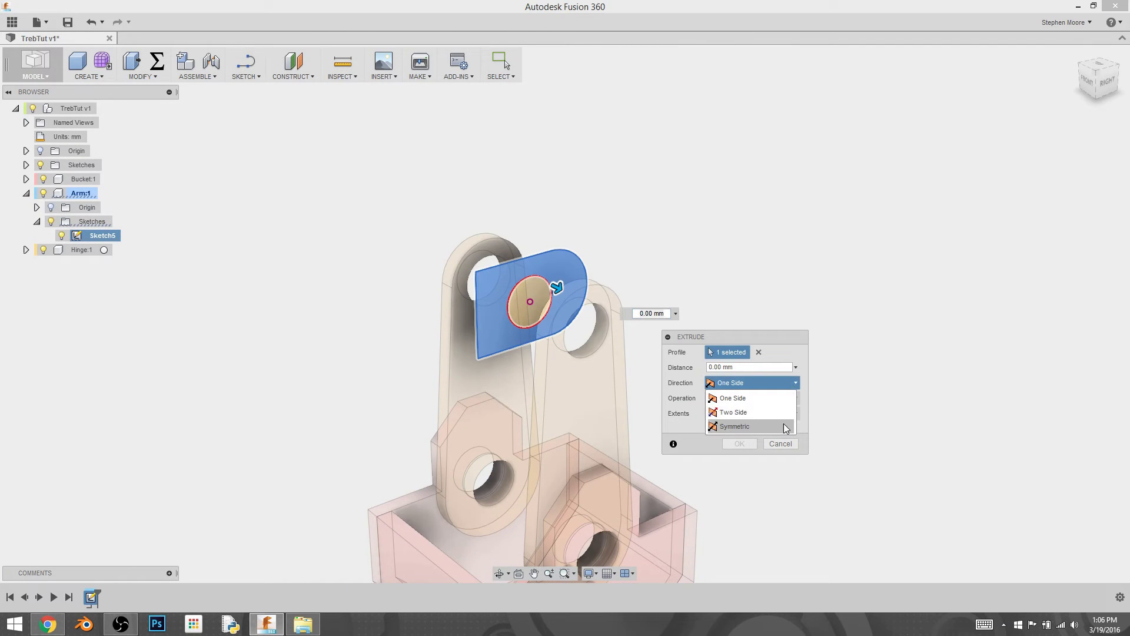
{"action": "left_click", "coordinate": [783, 428]}
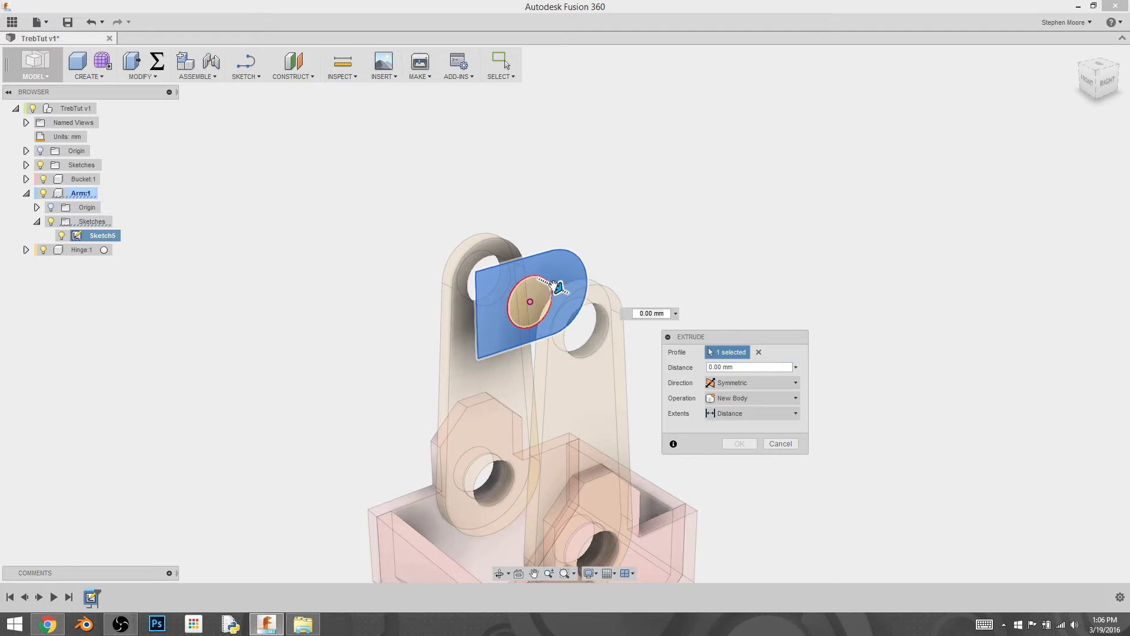
Extrude it 10 mm symmetrically as a new body, Body2.
{"action": "left_click_drag", "start_coordinate": [557, 288], "coordinate": [583, 310]}
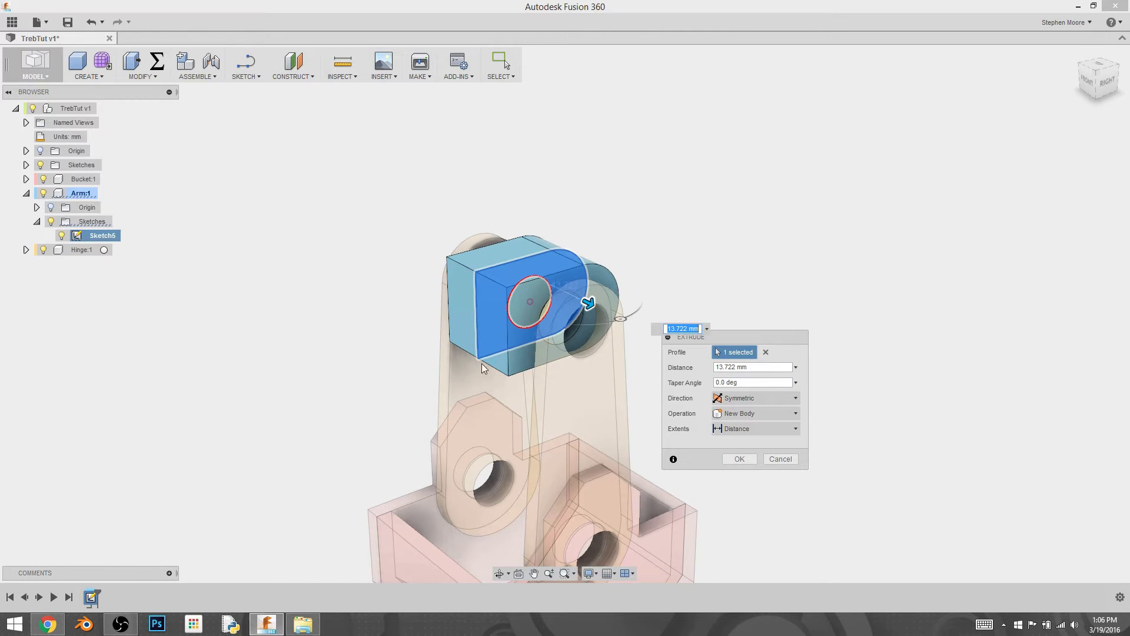
{"action": "middle_click_drag", "start_coordinate": [464, 380], "coordinate": [520, 386], "text": "shift"}
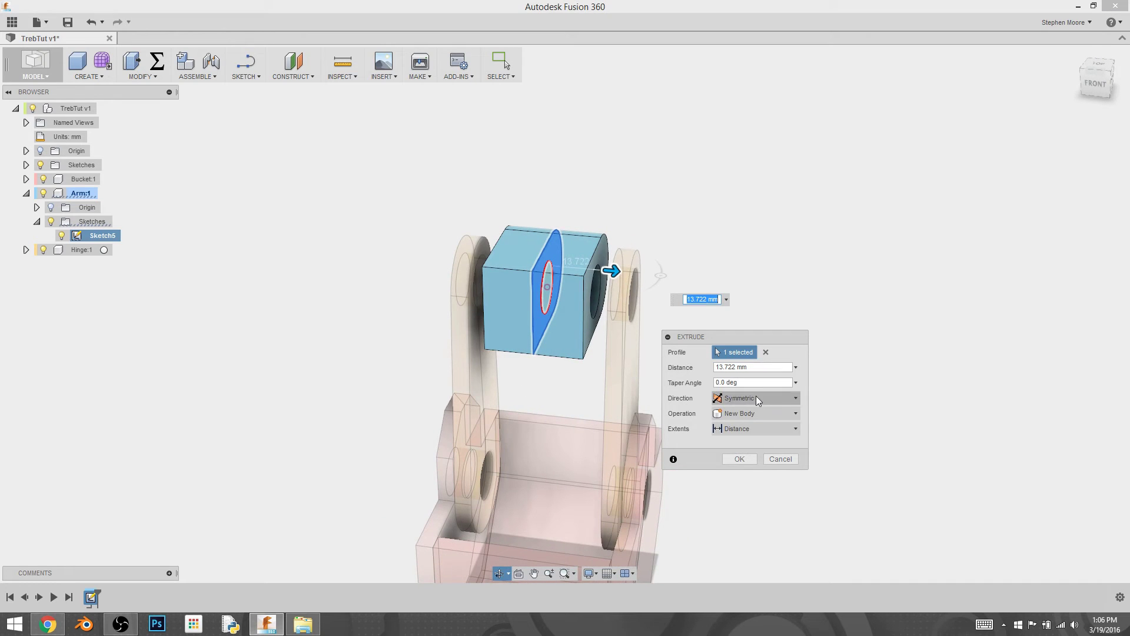
{"action": "left_click", "coordinate": [777, 366]}
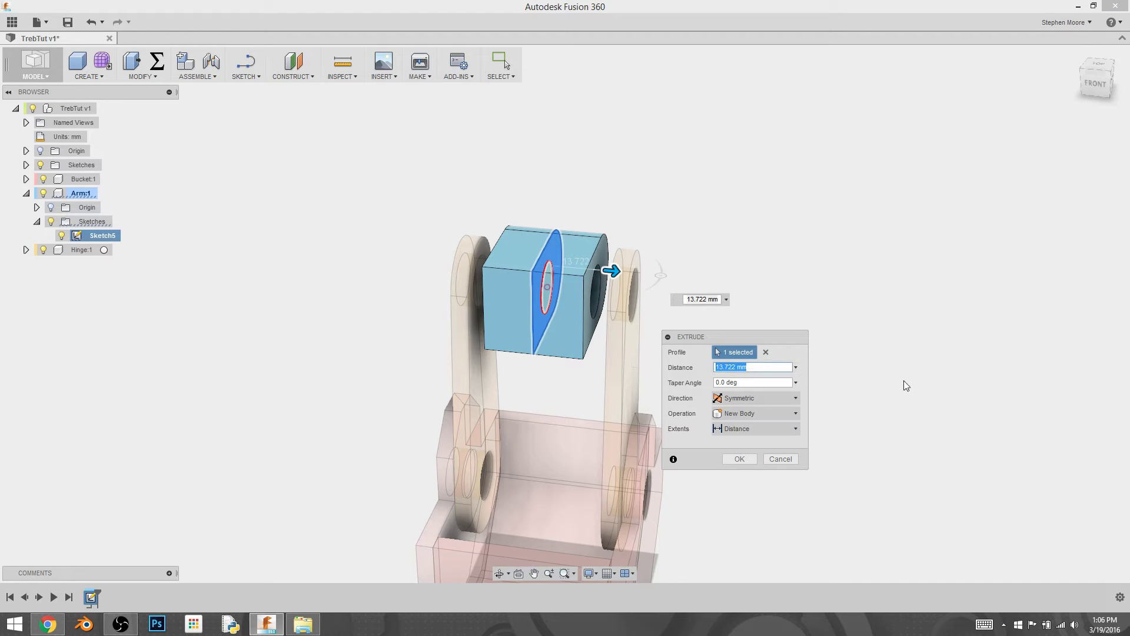
{"action": "type", "text": "10"}
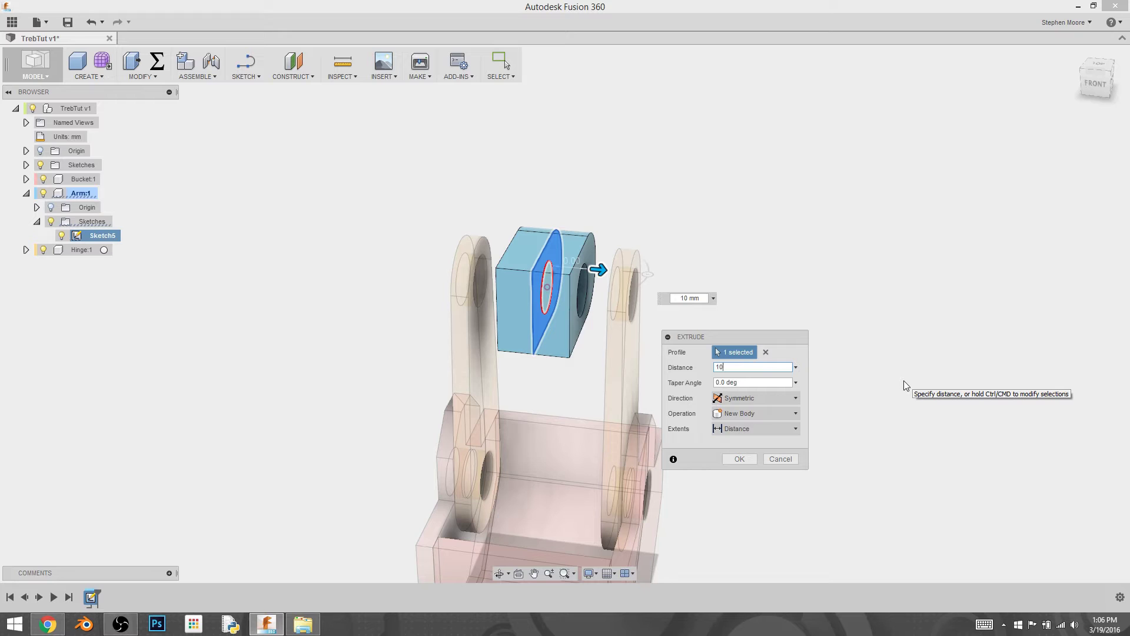
{"action": "left_click", "coordinate": [740, 459]}
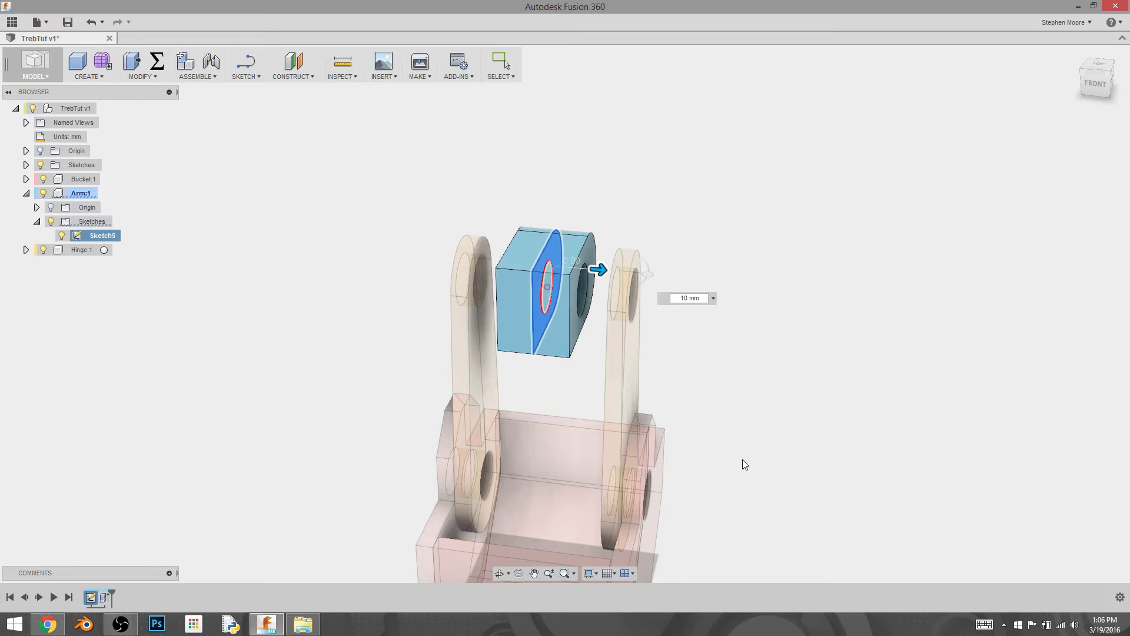
{"action": "left_click", "coordinate": [542, 294]}
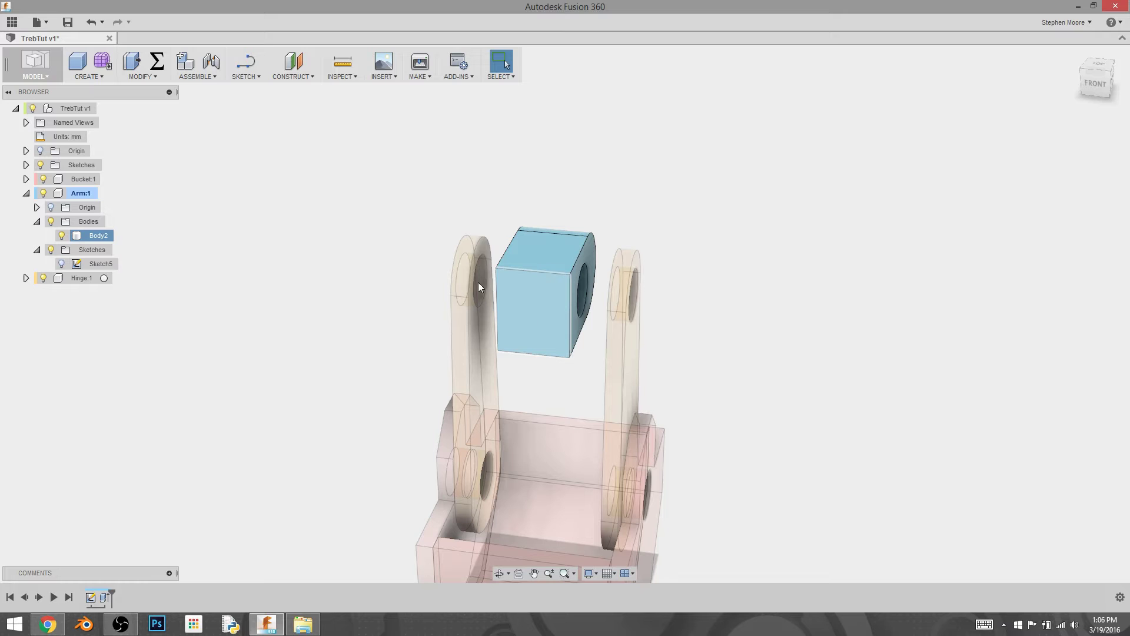
{"action": "key", "text": "Escape"}
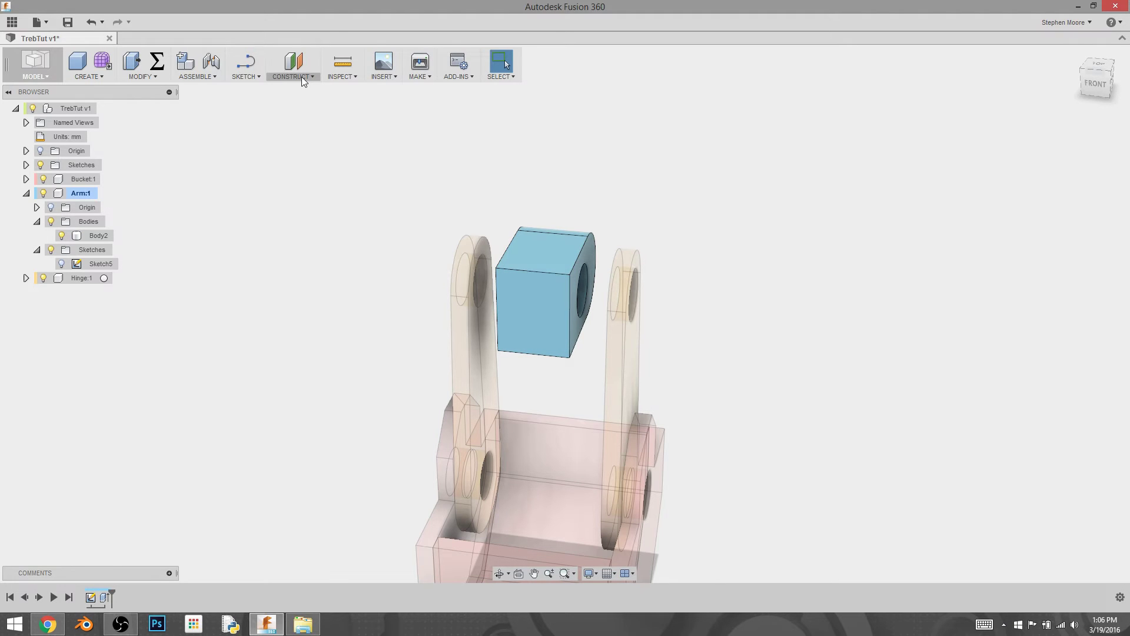
Create an offset construction plane 30 mm out from the block's front face.
{"action": "left_click", "coordinate": [301, 76]}
{"action": "left_click", "coordinate": [302, 90]}
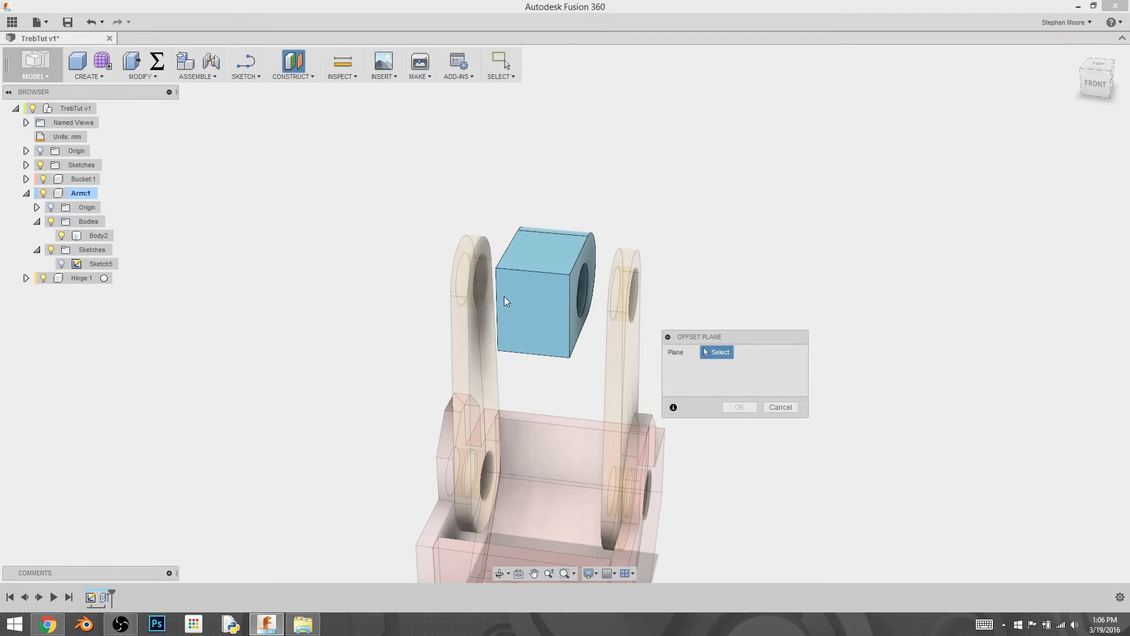
{"action": "left_click", "coordinate": [535, 311]}
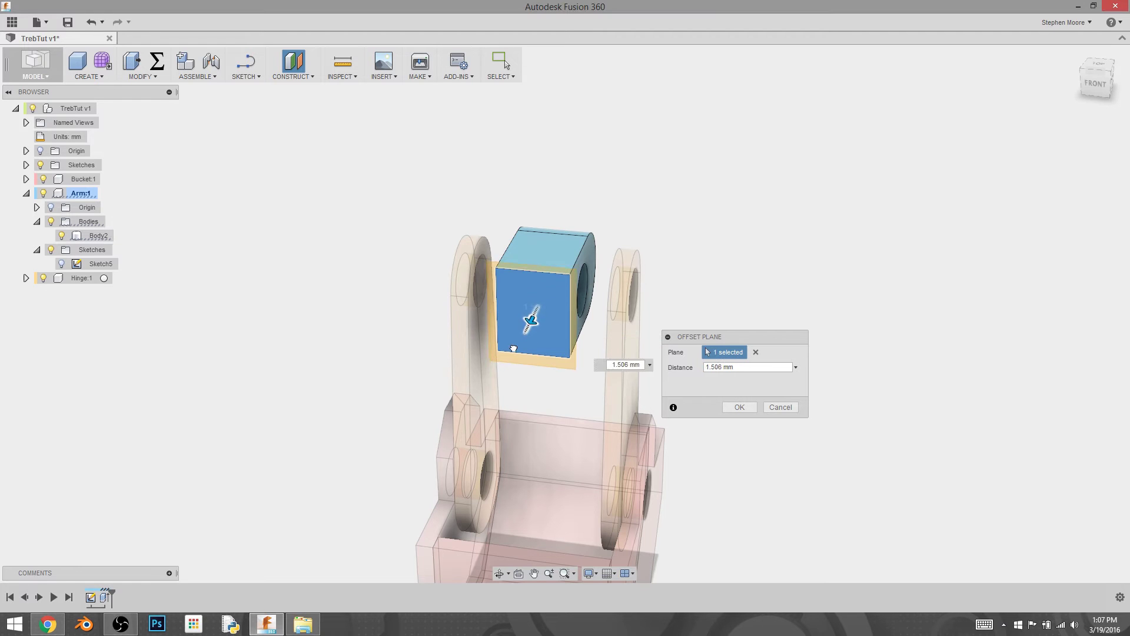
{"action": "left_click_drag", "start_coordinate": [531, 318], "coordinate": [501, 380]}
{"action": "triple_click", "coordinate": [751, 368]}
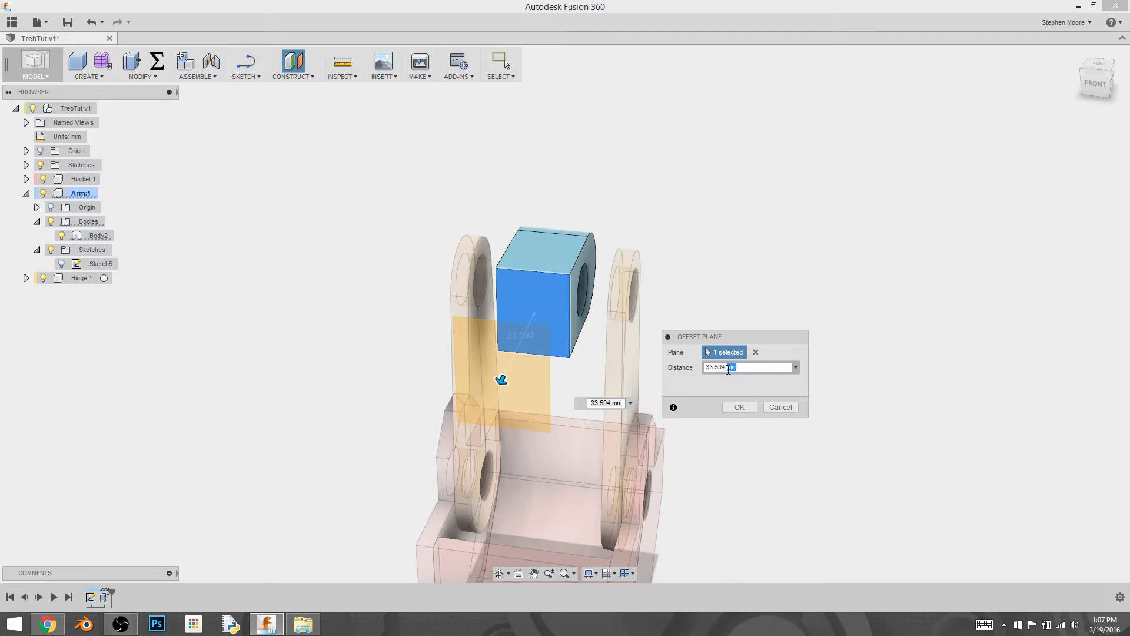
{"action": "type", "text": "30"}
{"action": "key", "text": "Return"}
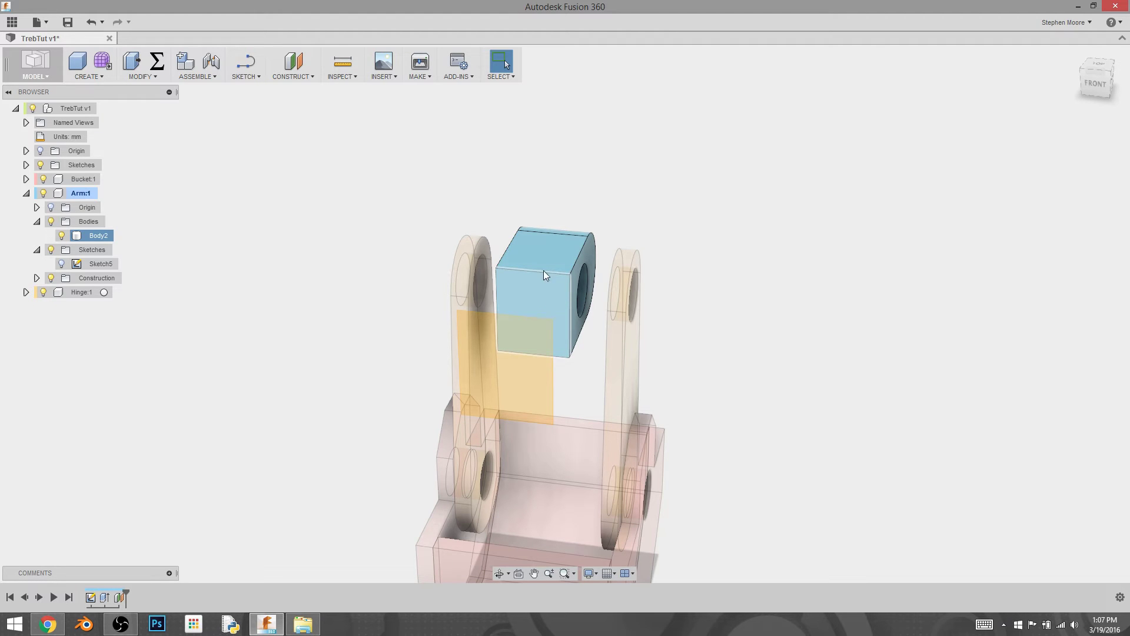
Start a new sketch, Sketch6, on the block's front face.
{"action": "left_click", "coordinate": [527, 292]}
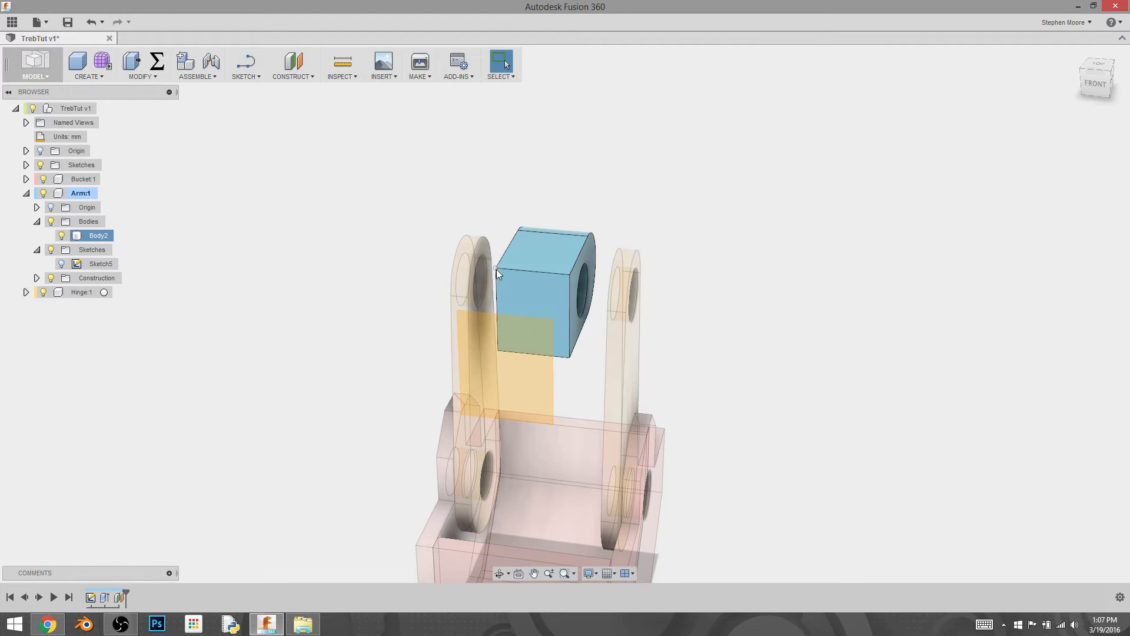
{"action": "left_click", "coordinate": [567, 355]}
{"action": "left_click", "coordinate": [515, 391]}
{"action": "key", "text": "s"}
{"action": "left_click", "coordinate": [543, 294]}
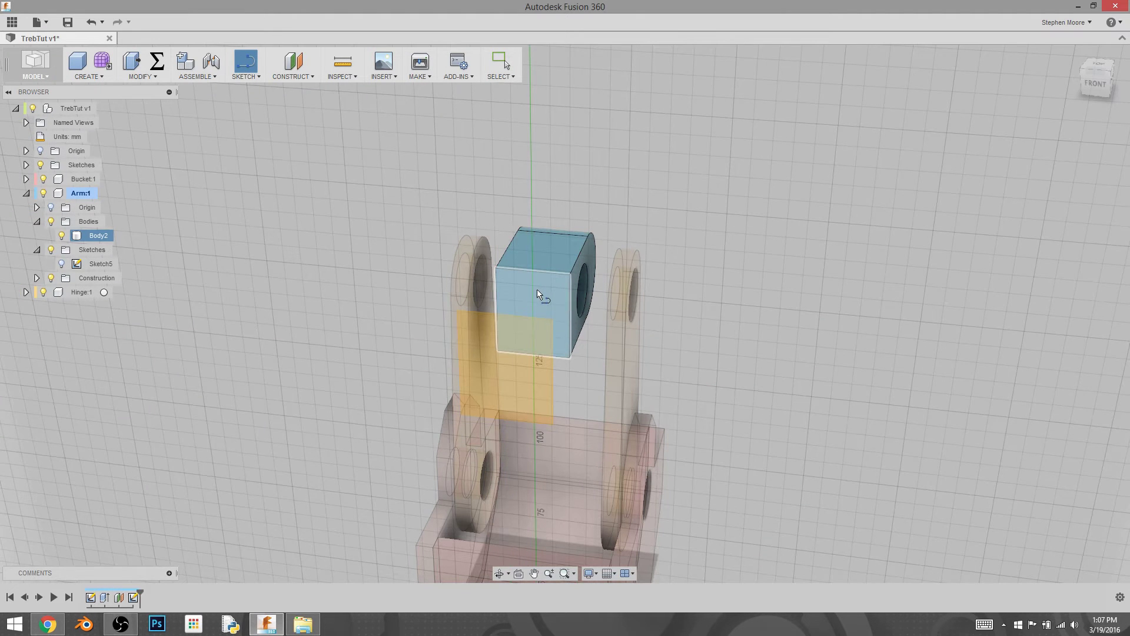
Trace the face's rectangular outline with four lines, then hide Body2.
{"action": "left_click", "coordinate": [519, 293]}
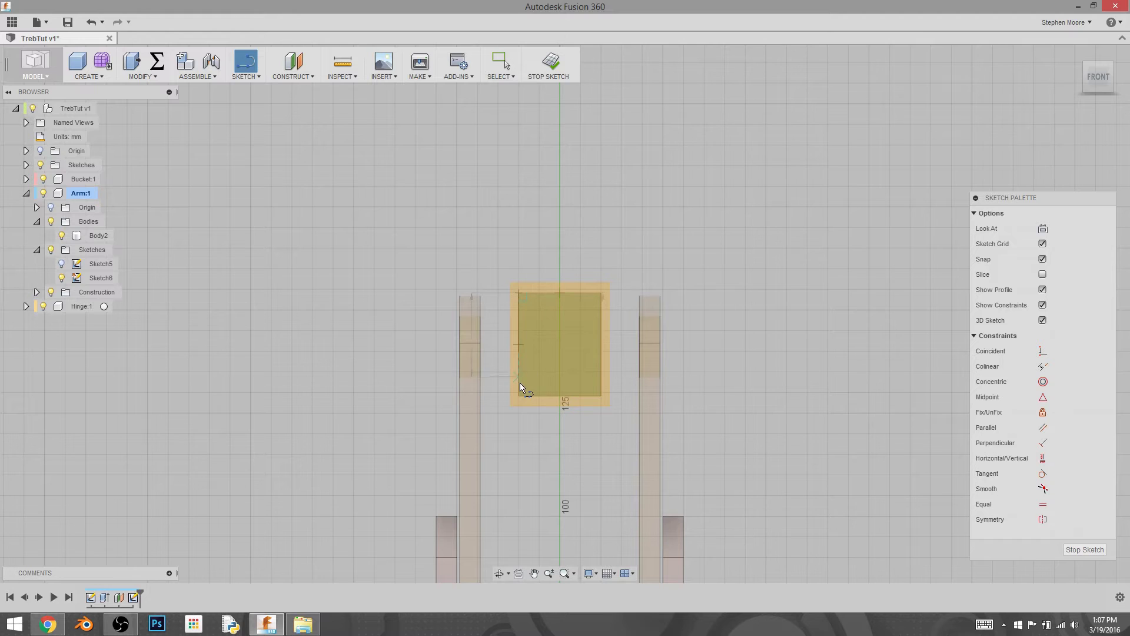
{"action": "left_click", "coordinate": [518, 395]}
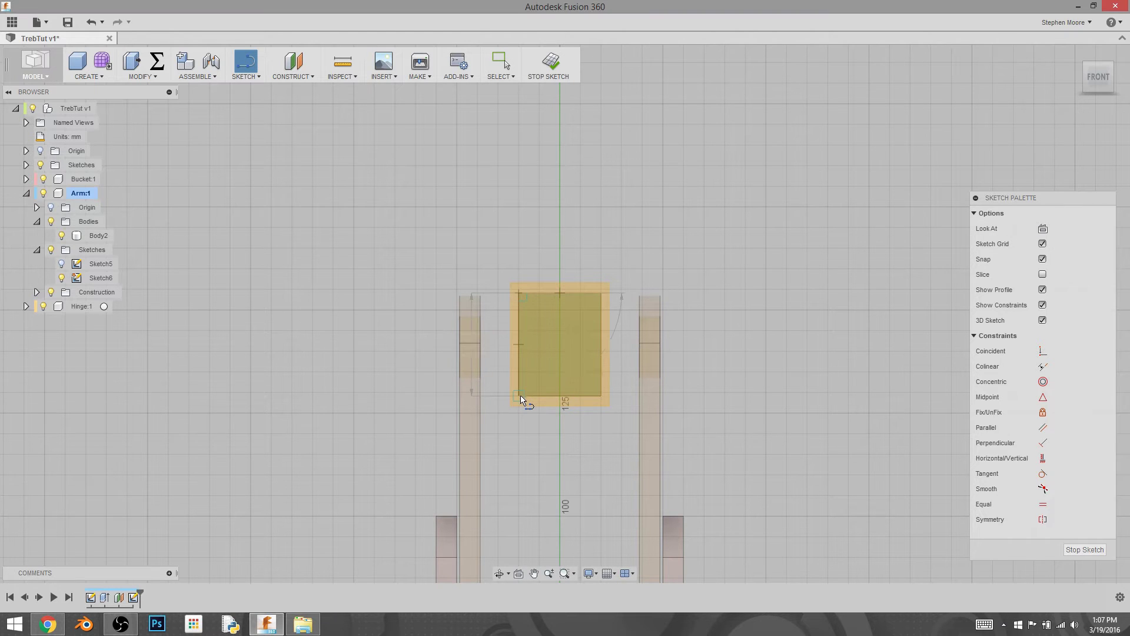
{"action": "left_click", "coordinate": [601, 396]}
{"action": "left_click", "coordinate": [601, 293]}
{"action": "left_click", "coordinate": [518, 293]}
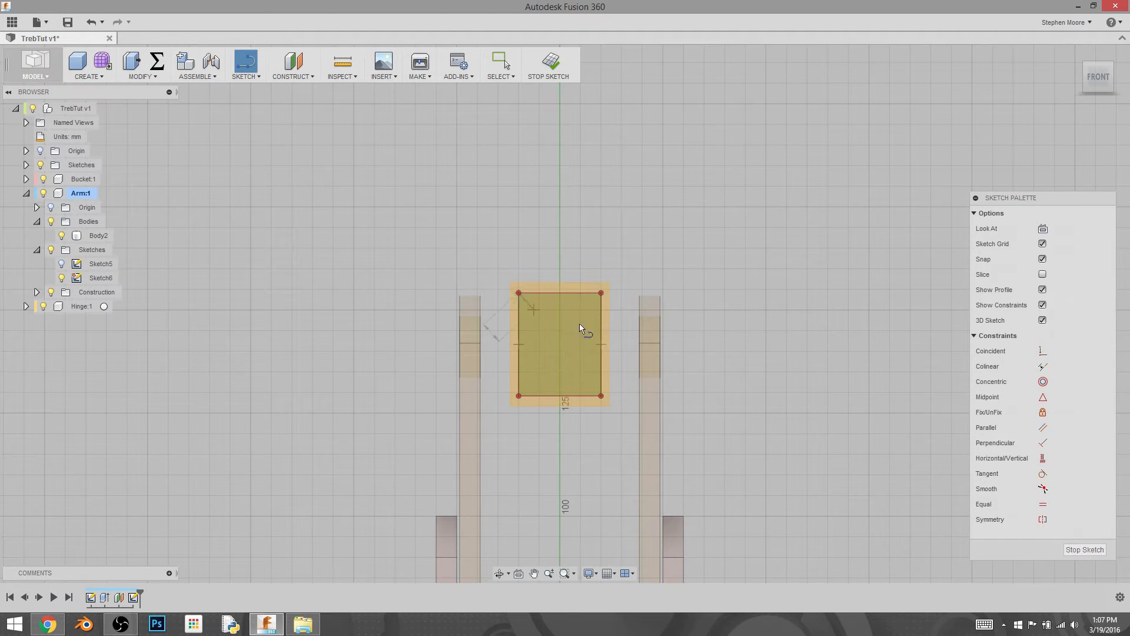
{"action": "right_click", "coordinate": [504, 227]}
{"action": "left_click", "coordinate": [457, 224]}
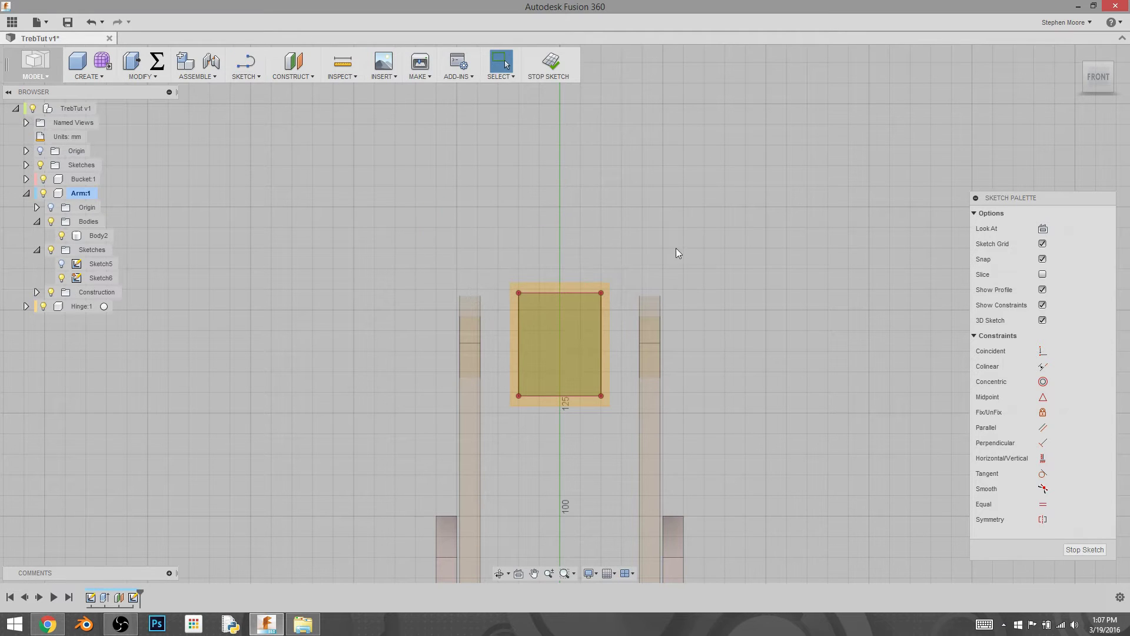
{"action": "middle_click_drag", "start_coordinate": [733, 254], "coordinate": [579, 323], "text": "shift"}
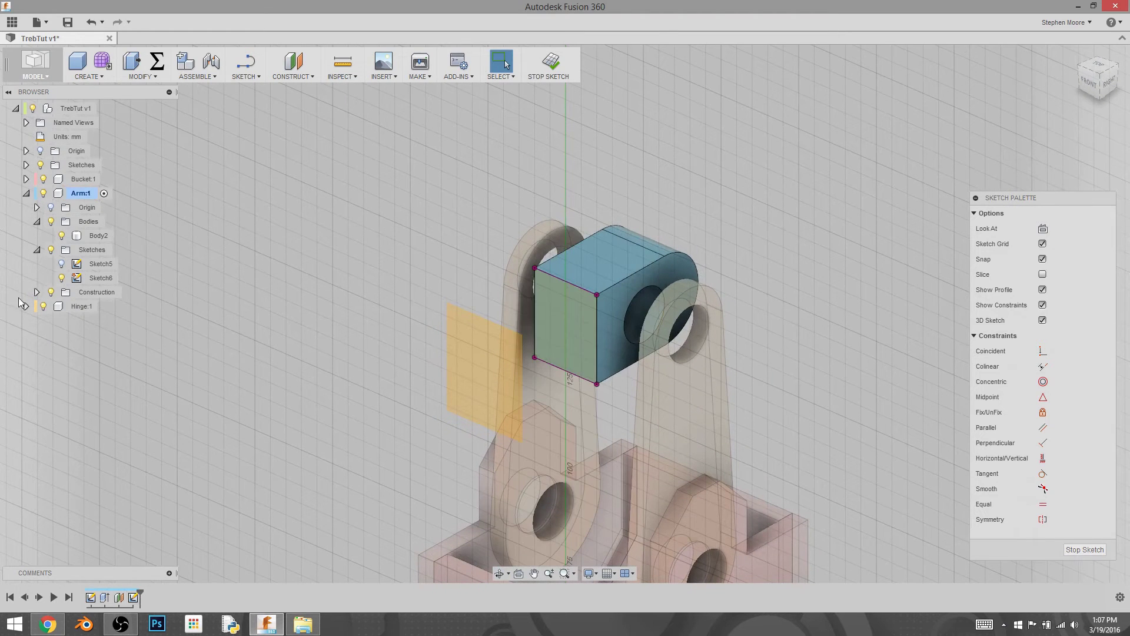
{"action": "left_click", "coordinate": [61, 236]}
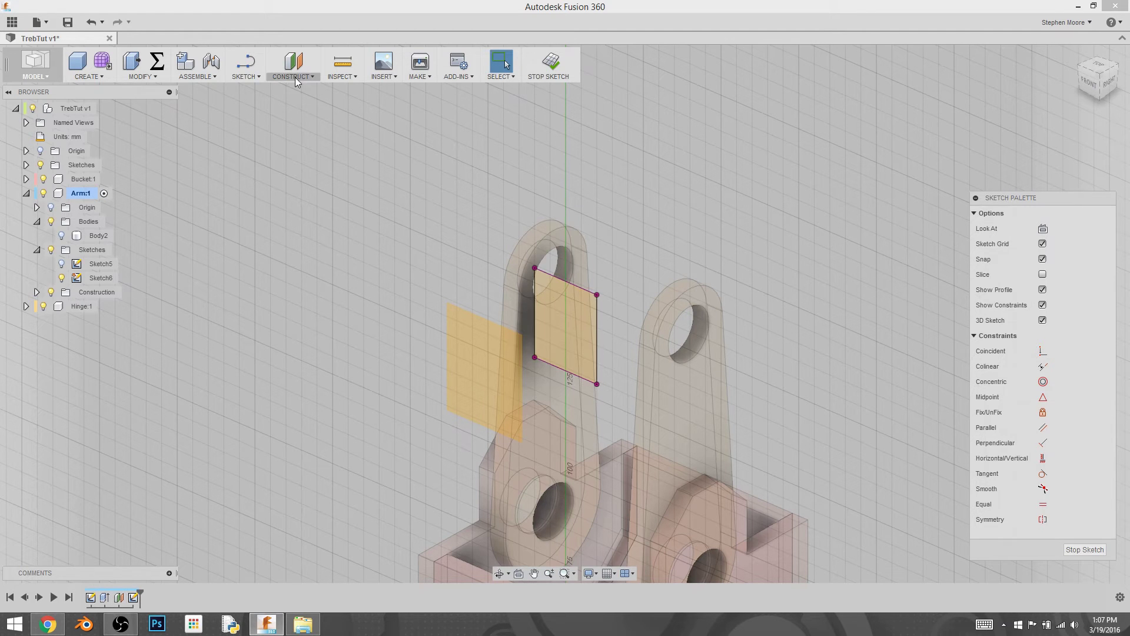
Cancel a started circle and finish the current sketch.
{"action": "left_click", "coordinate": [249, 78]}
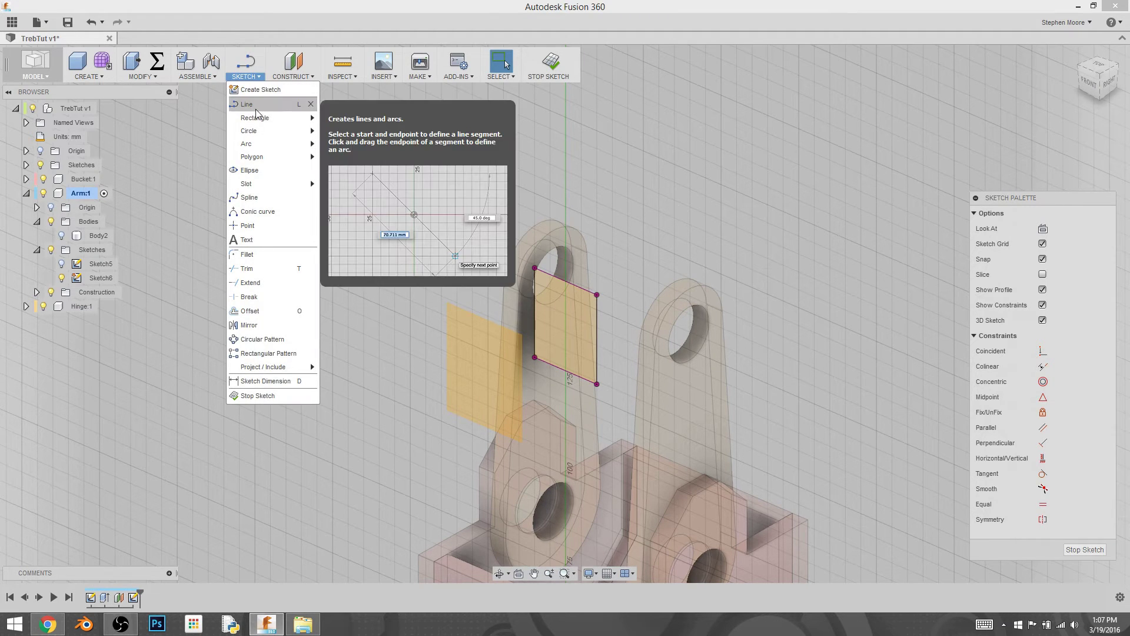
{"action": "mouse_move", "coordinate": [257, 136]}
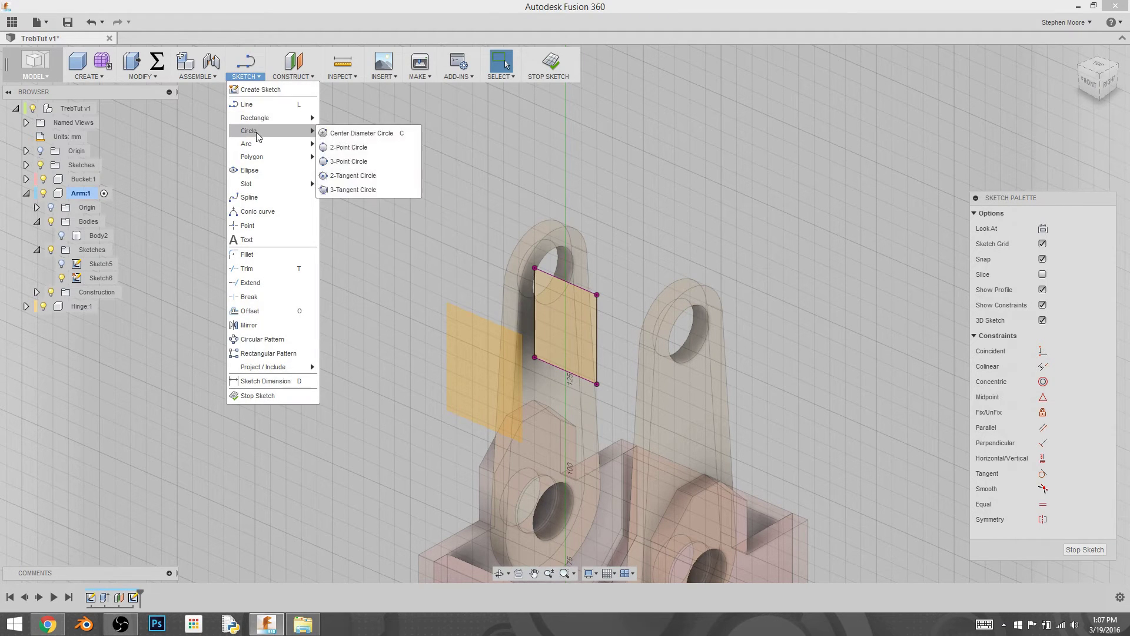
{"action": "left_click", "coordinate": [378, 140]}
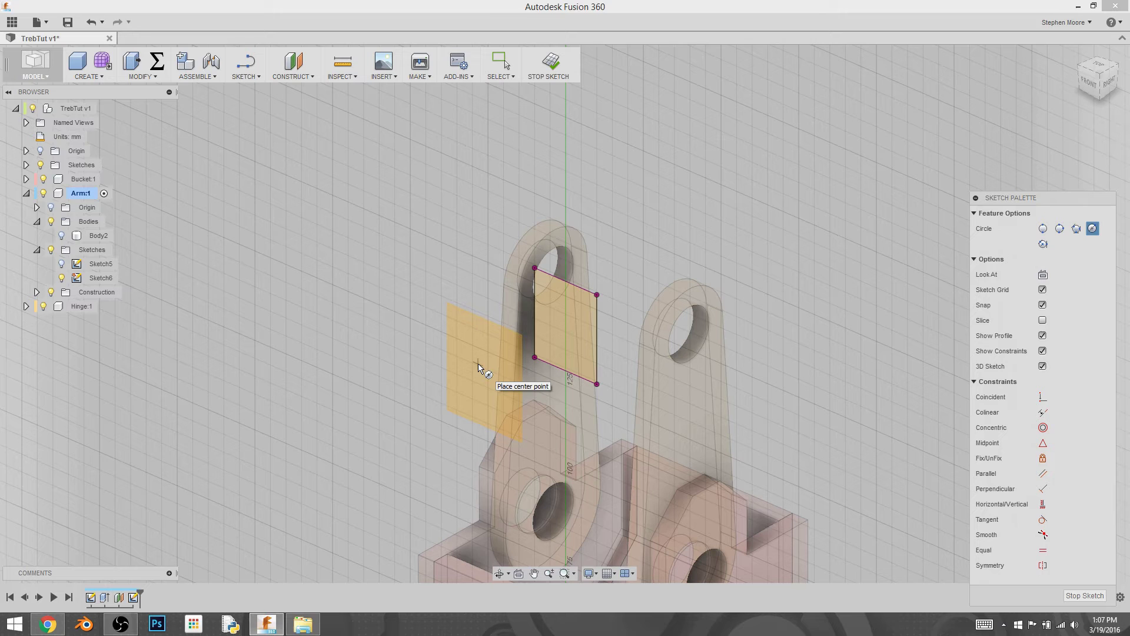
{"action": "right_click", "coordinate": [398, 269]}
{"action": "left_click", "coordinate": [366, 266]}
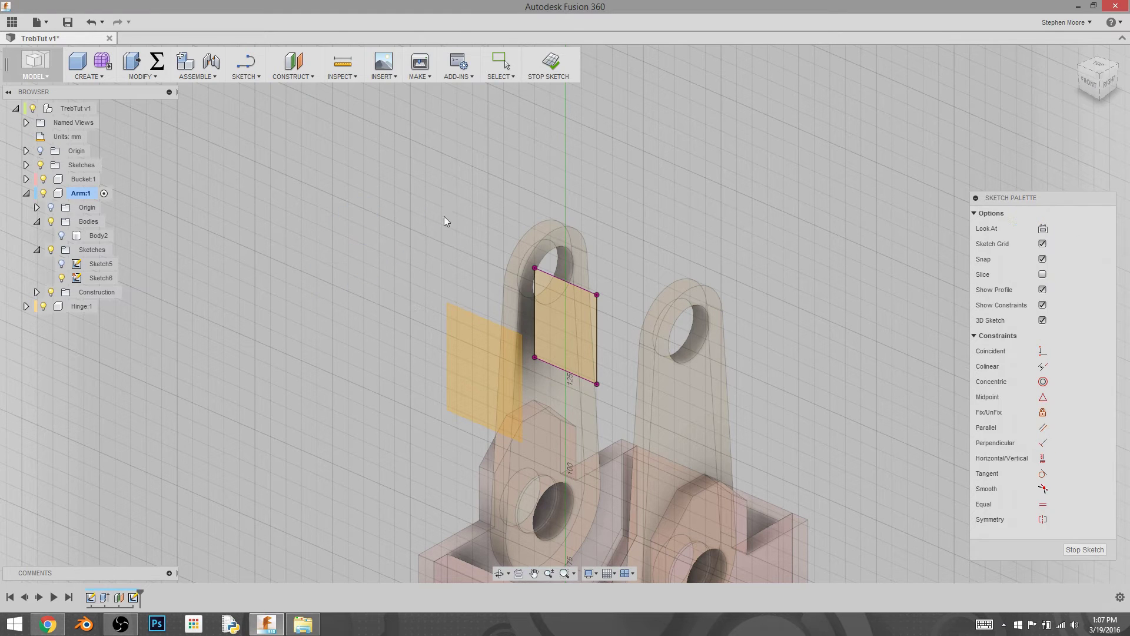
{"action": "left_click", "coordinate": [548, 63]}
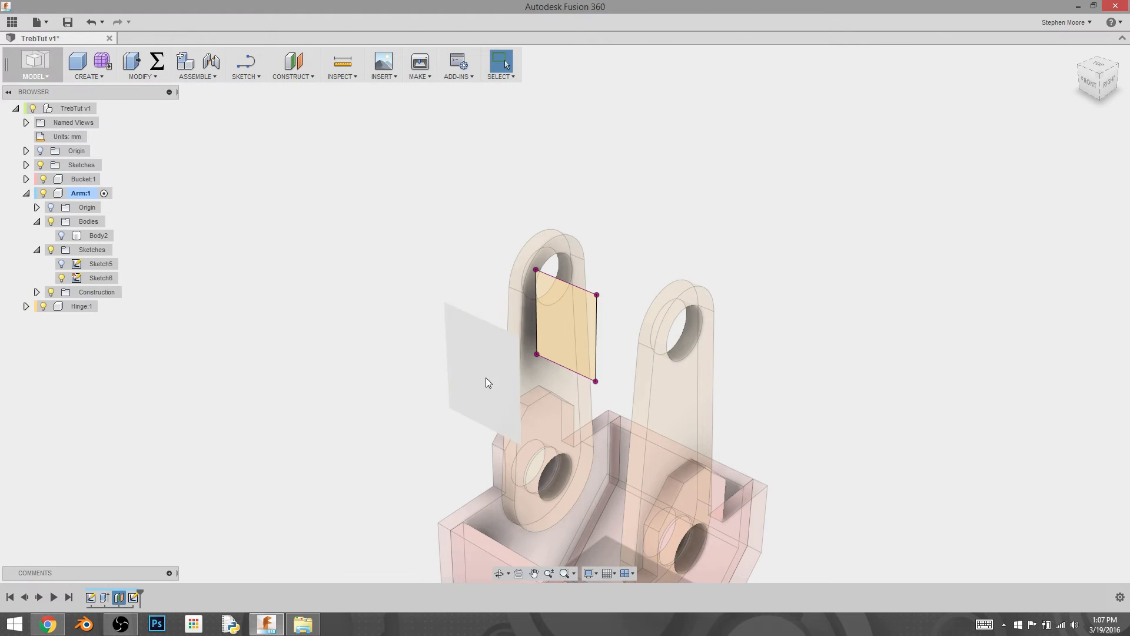
Draw a 20 mm diameter circle at the origin on the offset plane, in Sketch7.
{"action": "left_click", "coordinate": [246, 76]}
{"action": "mouse_move", "coordinate": [282, 131]}
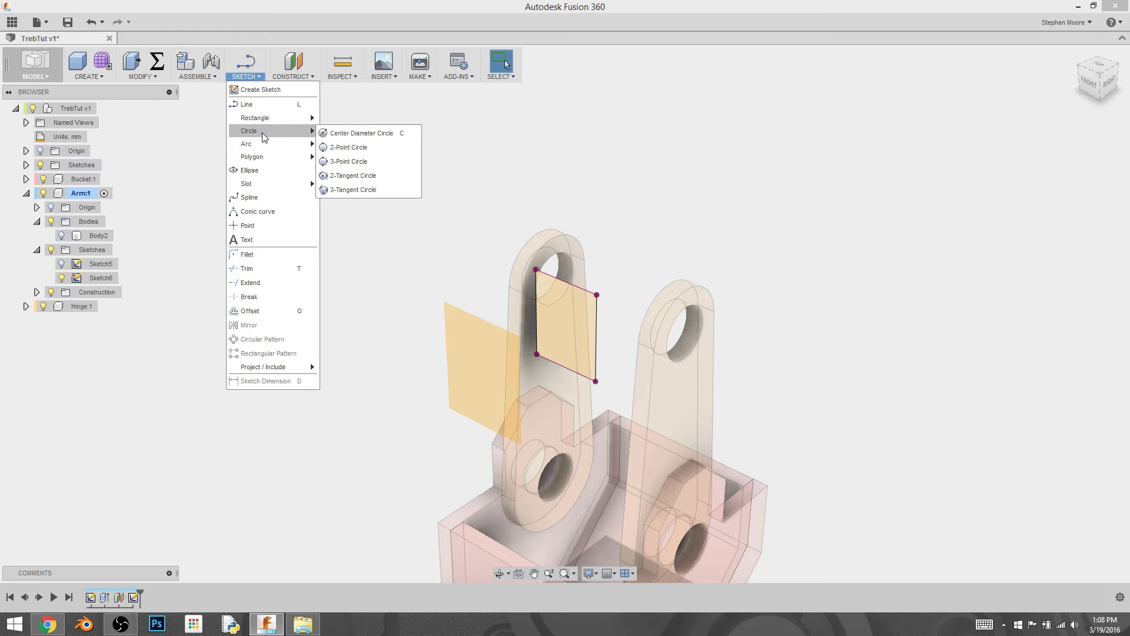
{"action": "left_click", "coordinate": [377, 146]}
{"action": "left_click", "coordinate": [479, 372]}
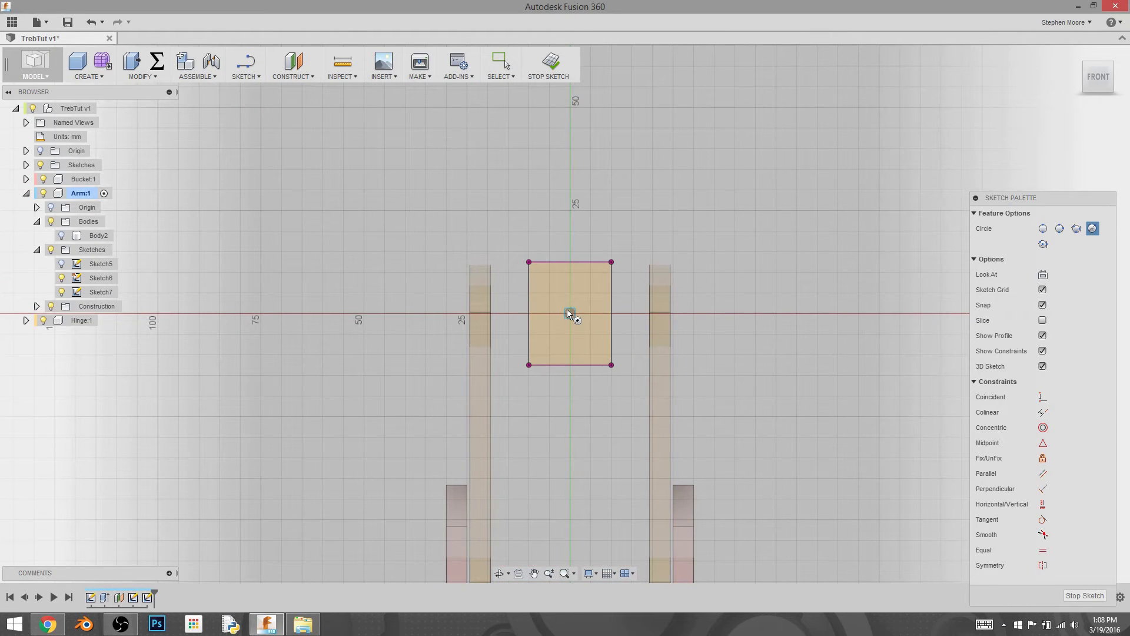
{"action": "left_click", "coordinate": [569, 312]}
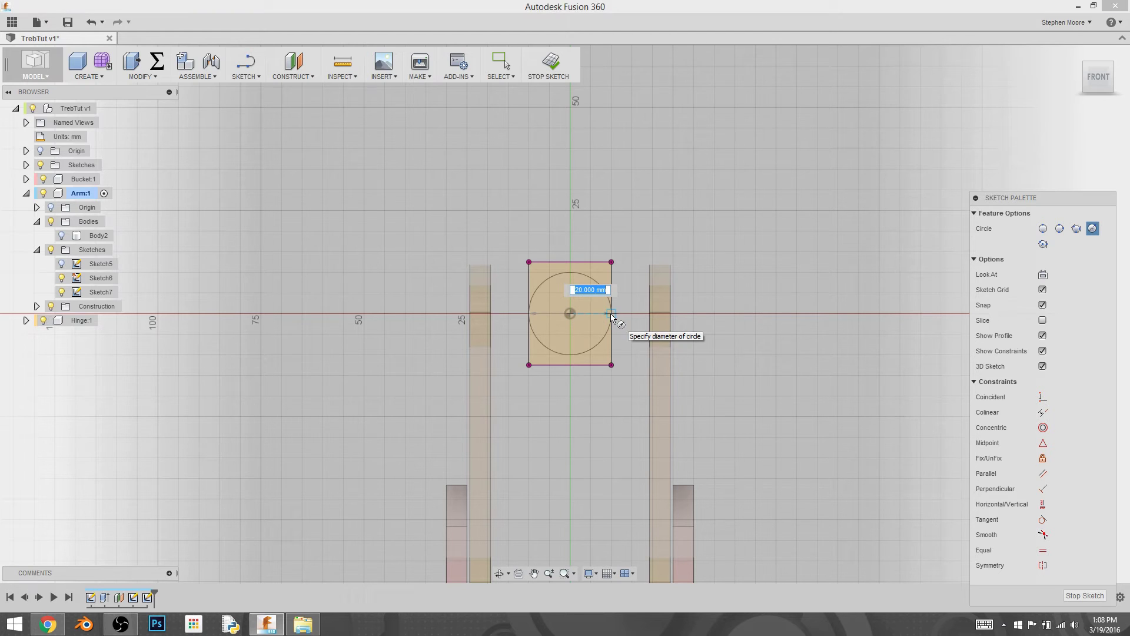
{"action": "left_click", "coordinate": [612, 316]}
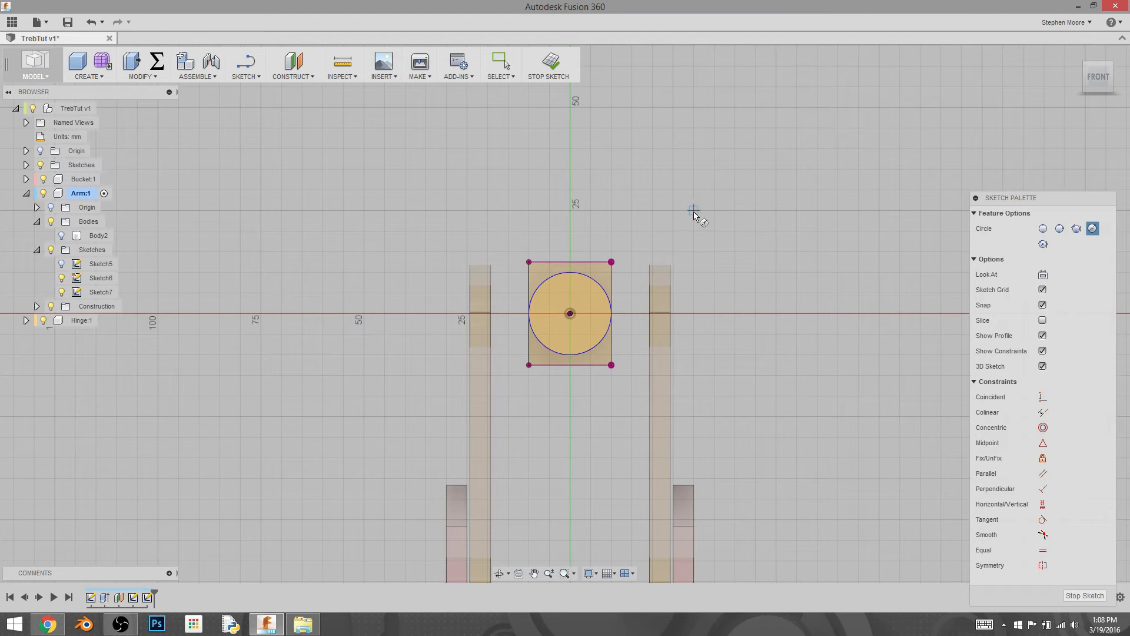
{"action": "right_click", "coordinate": [658, 199]}
{"action": "left_click", "coordinate": [683, 222]}
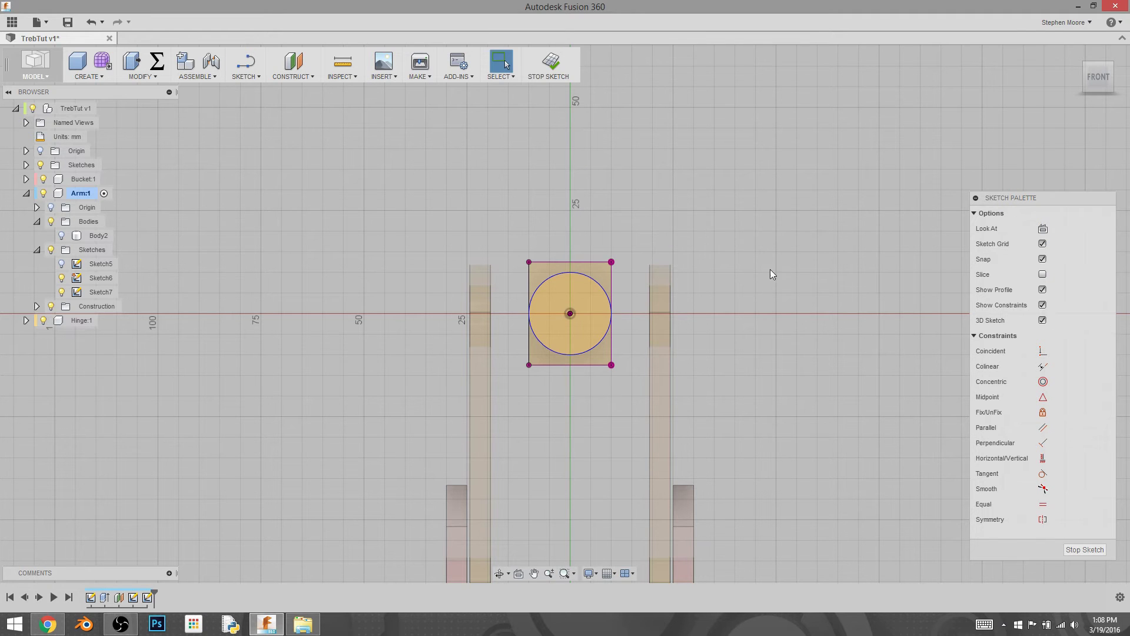
{"action": "middle_click_drag", "start_coordinate": [770, 271], "coordinate": [606, 254], "text": "shift"}
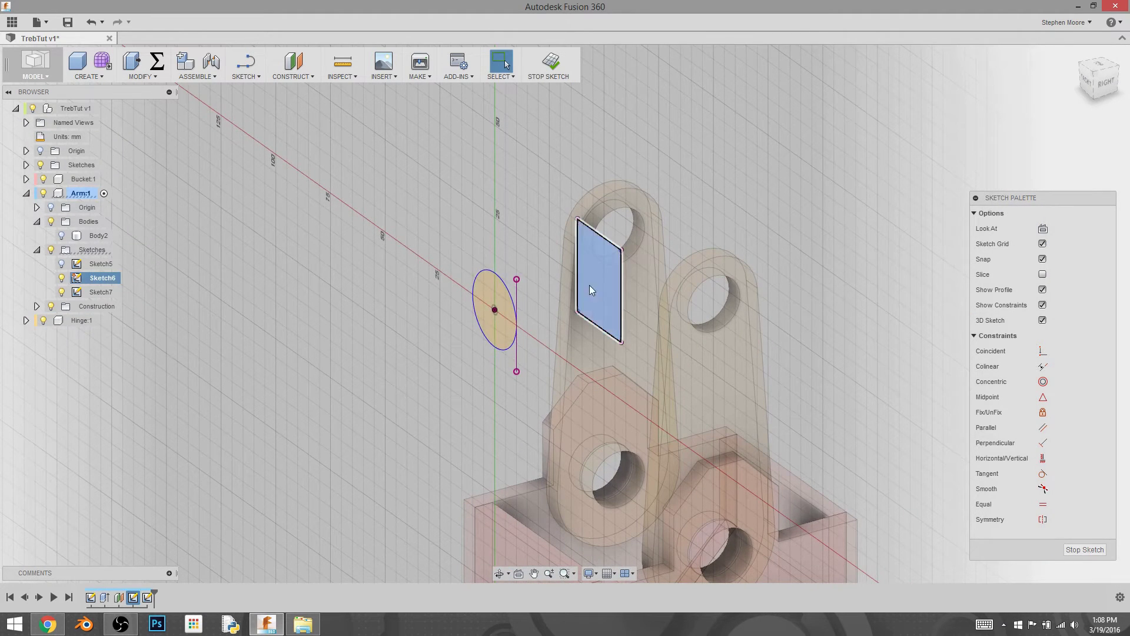
Loft from Sketch7's circle to Sketch6's rectangle, joined to Body2, with the block shown again.
{"action": "left_click", "coordinate": [93, 77]}
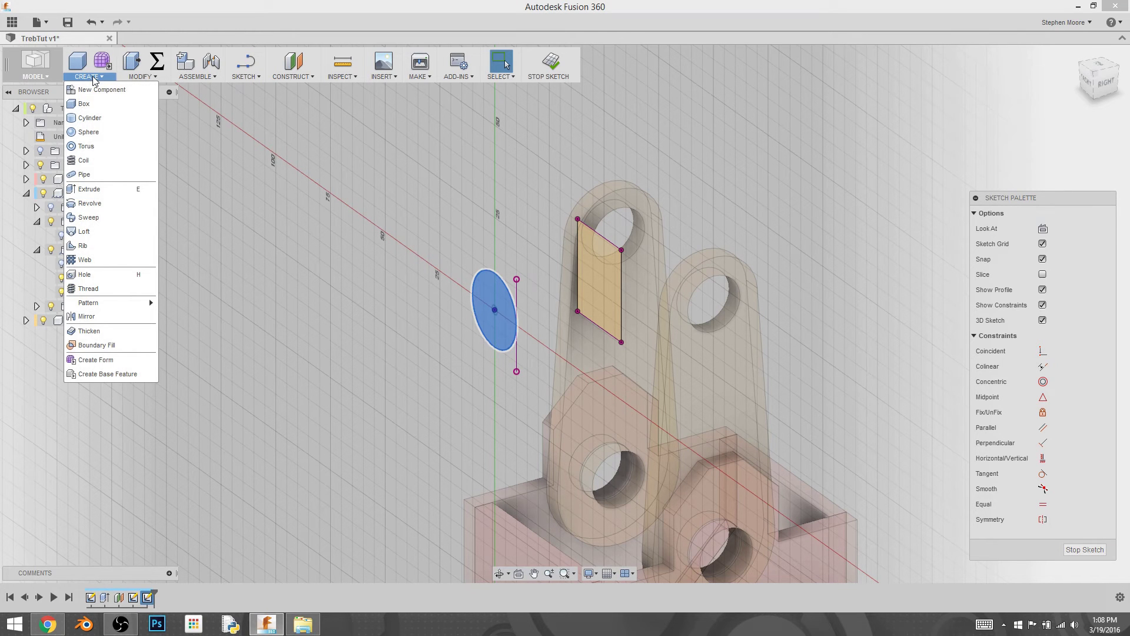
{"action": "left_click", "coordinate": [114, 231]}
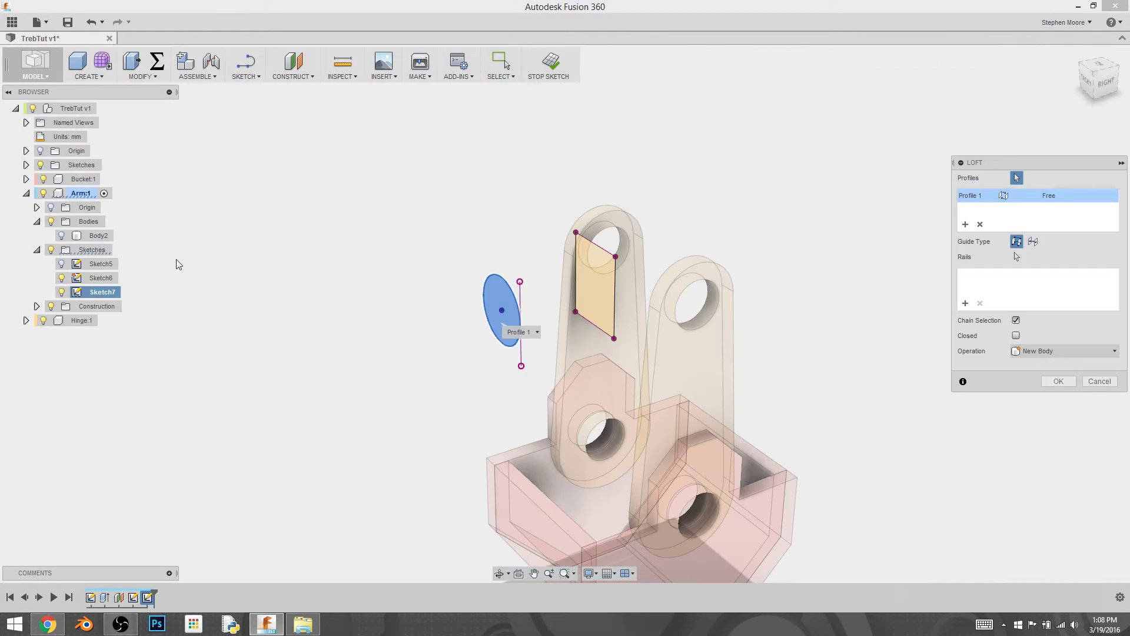
{"action": "left_click", "coordinate": [602, 298]}
{"action": "left_click", "coordinate": [602, 299]}
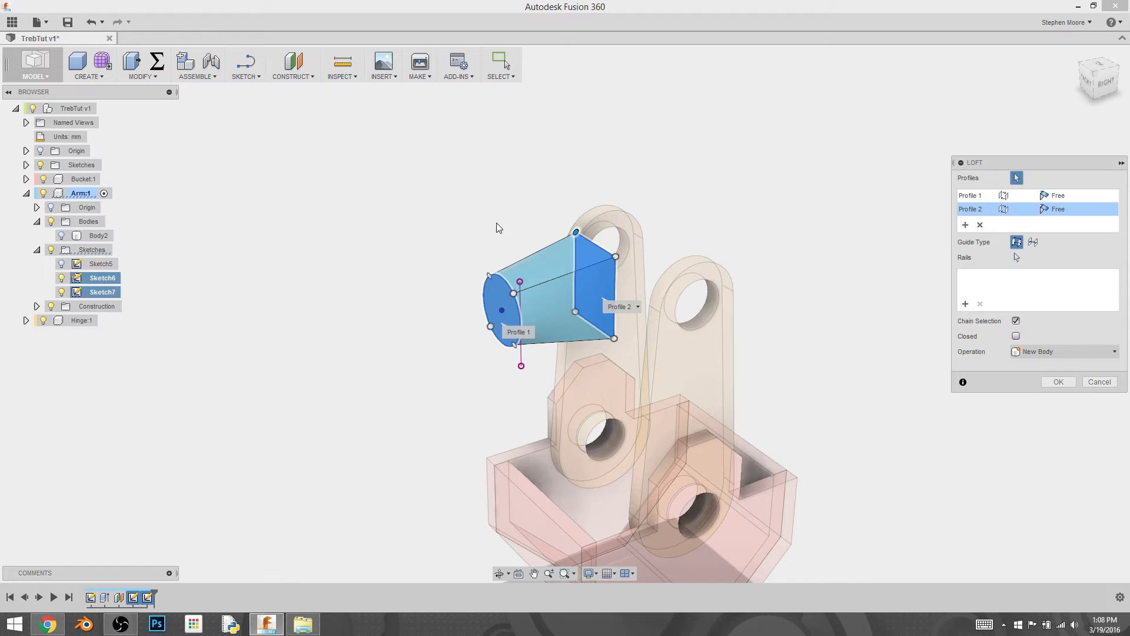
{"action": "left_click", "coordinate": [1085, 354]}
{"action": "left_click", "coordinate": [1087, 365]}
{"action": "left_click", "coordinate": [62, 236]}
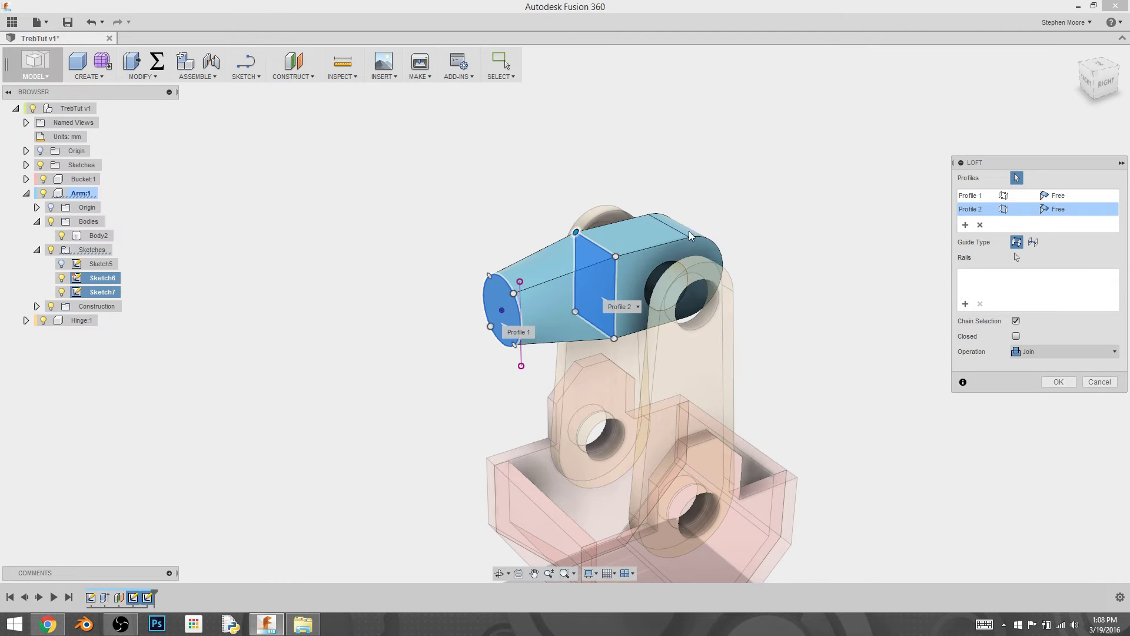
{"action": "left_click", "coordinate": [1056, 382]}
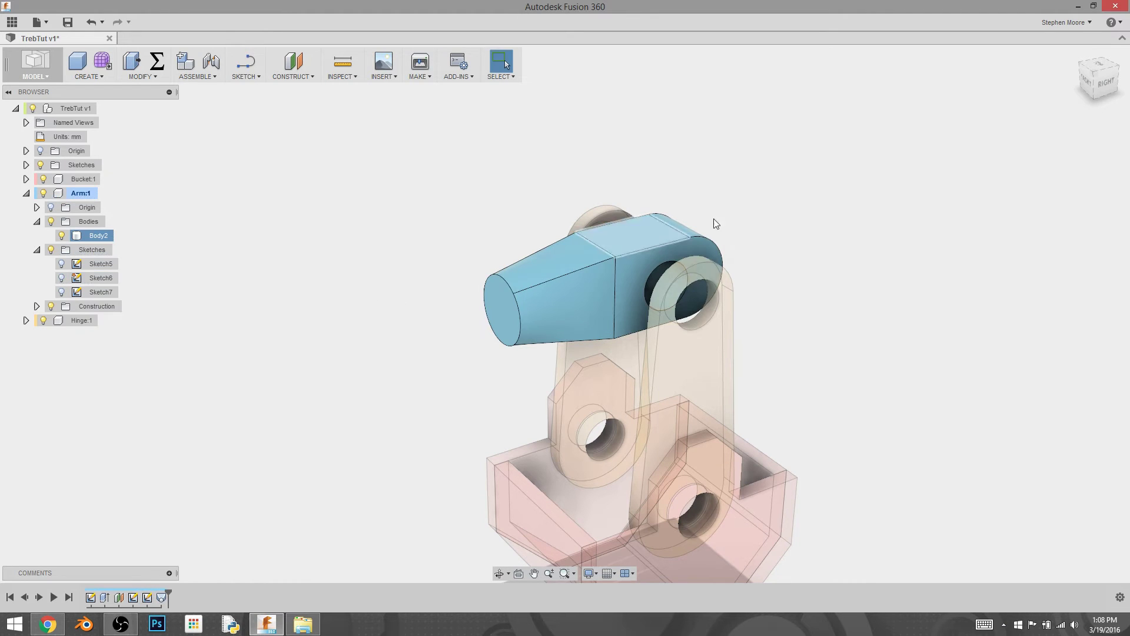
{"action": "right_click", "coordinate": [502, 326]}
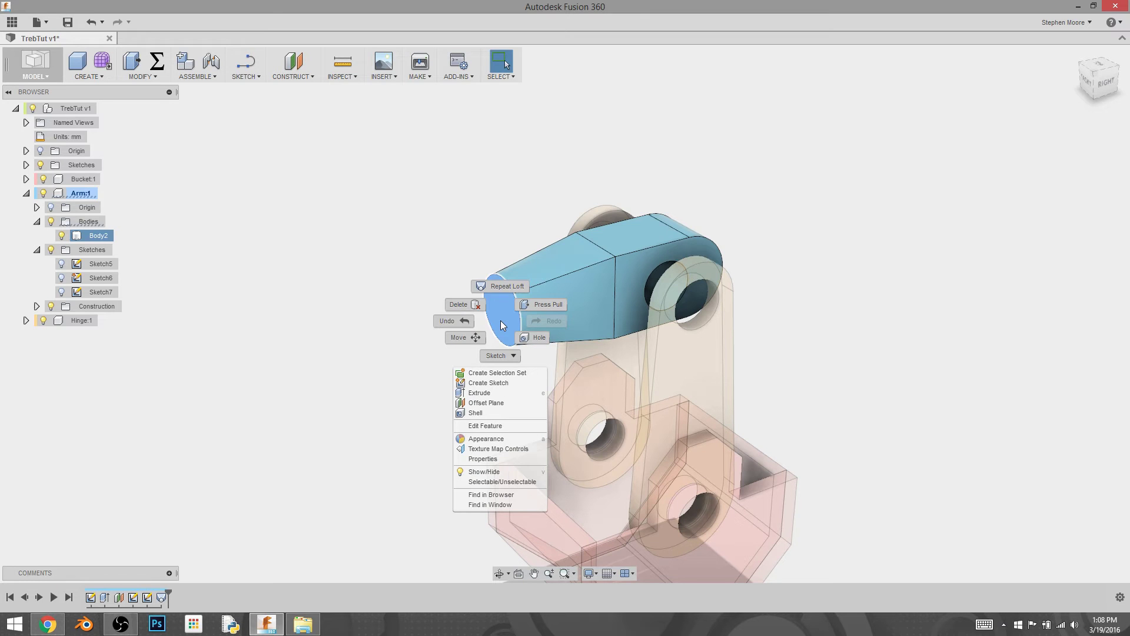
{"action": "left_click", "coordinate": [324, 272]}
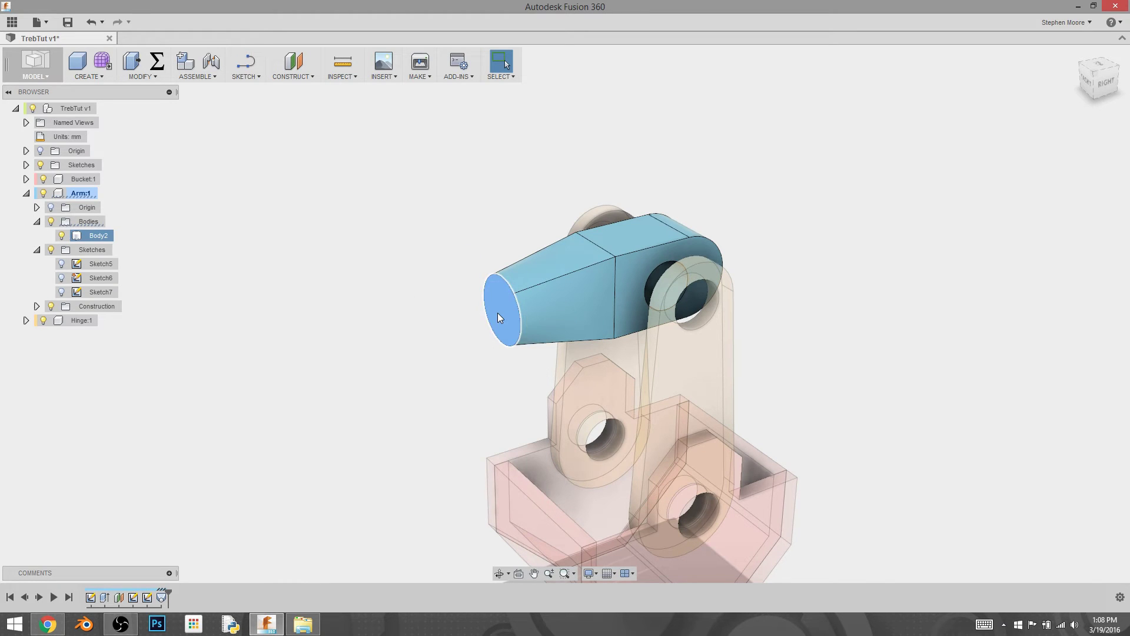
{"action": "right_click", "coordinate": [501, 316]}
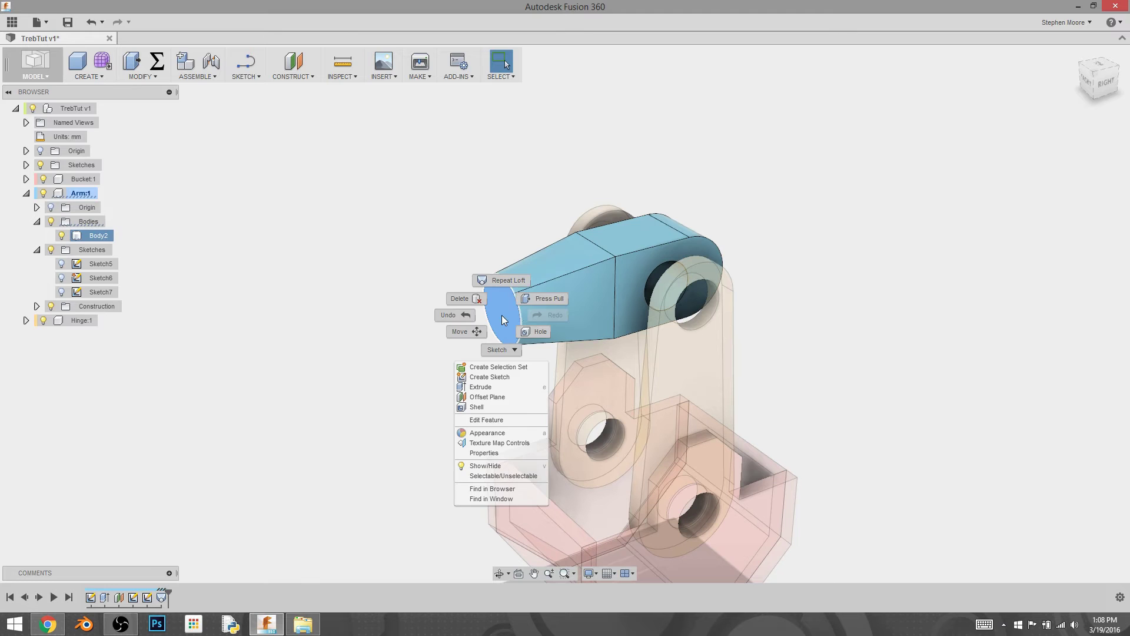
{"action": "left_click", "coordinate": [365, 334]}
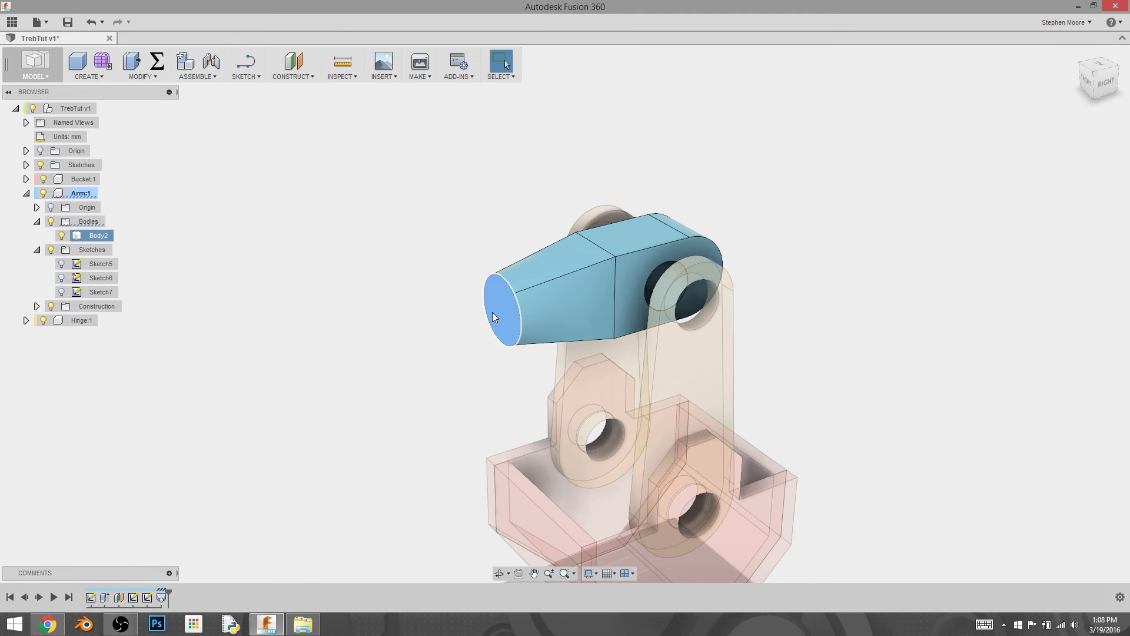
{"action": "right_click", "coordinate": [492, 312]}
{"action": "left_click", "coordinate": [545, 300]}
{"action": "left_click_drag", "start_coordinate": [495, 317], "coordinate": [325, 351]}
{"action": "left_click_drag", "start_coordinate": [579, 322], "coordinate": [543, 324]}
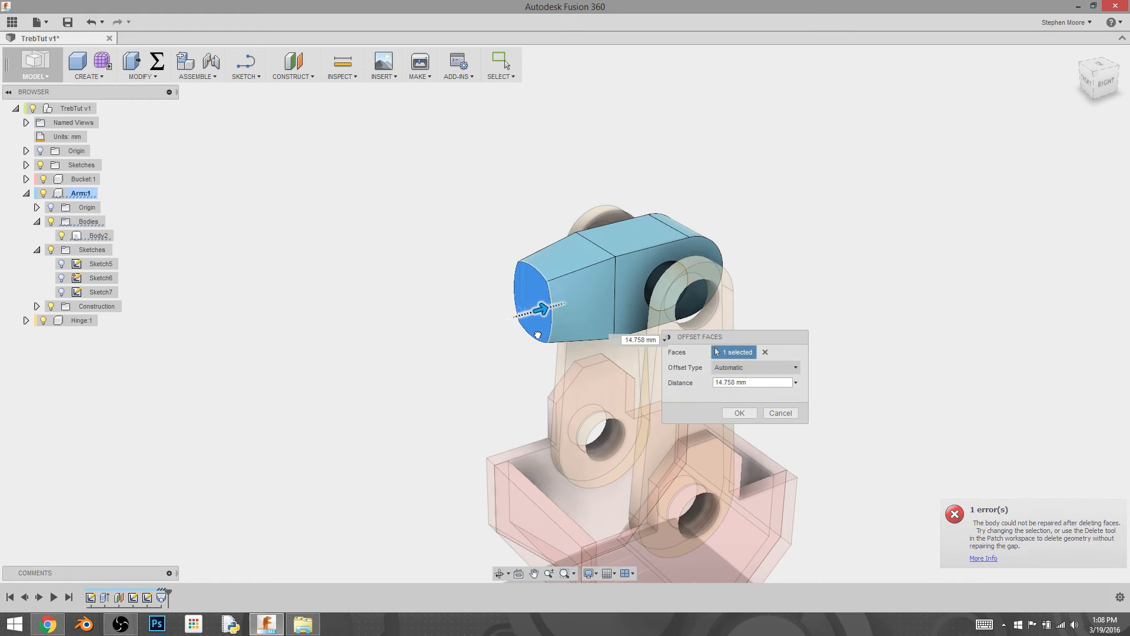
{"action": "left_click", "coordinate": [780, 412]}
{"action": "right_click", "coordinate": [502, 313]}
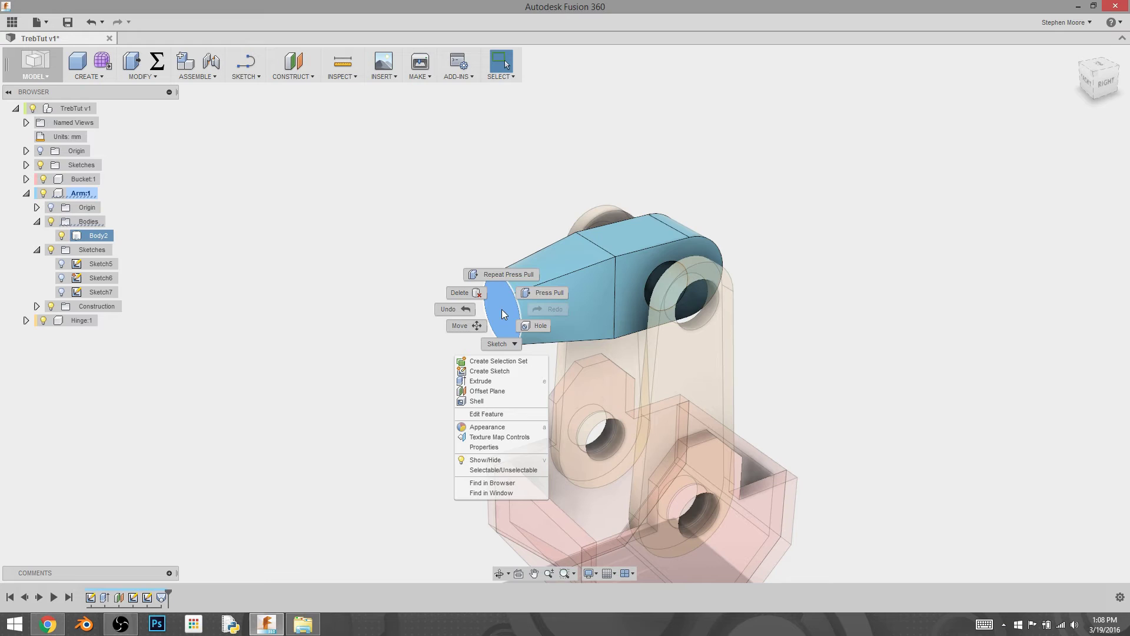
Extrude the arm's round end face 300 mm as a join to form the shaft.
{"action": "left_click", "coordinate": [517, 400]}
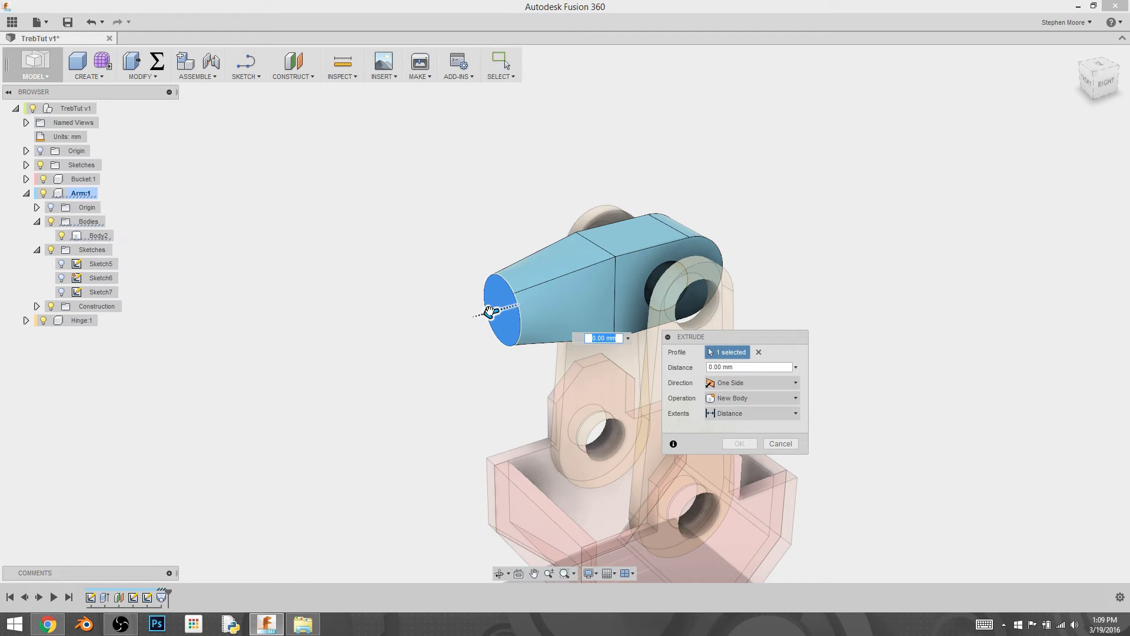
{"action": "left_click_drag", "start_coordinate": [487, 307], "coordinate": [329, 355]}
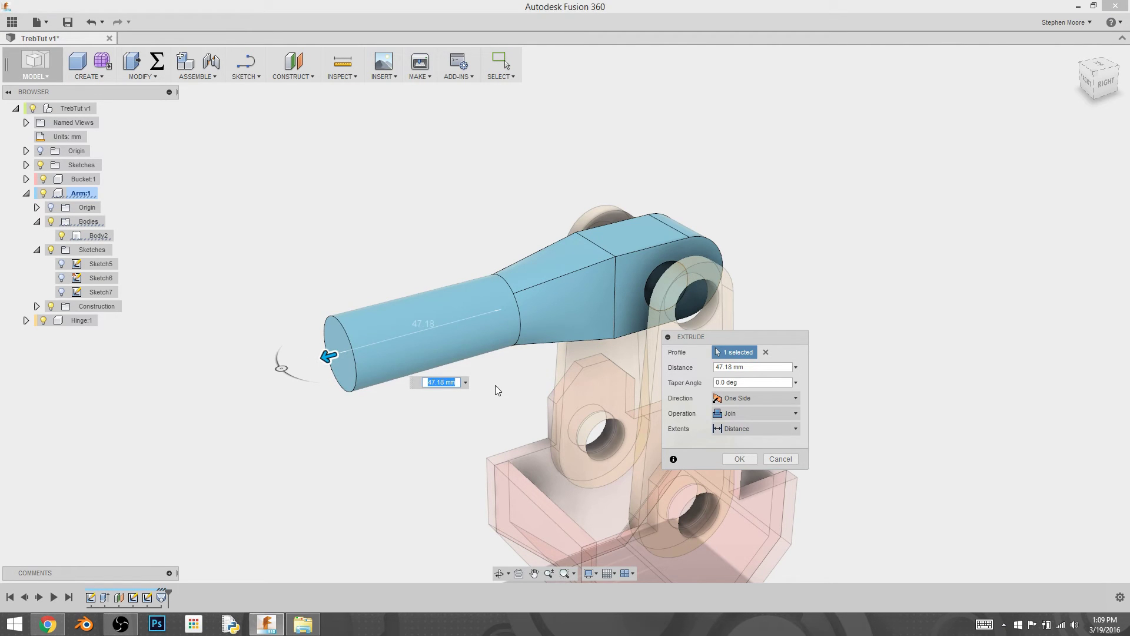
{"action": "type", "text": "300"}
{"action": "key", "text": "Return"}
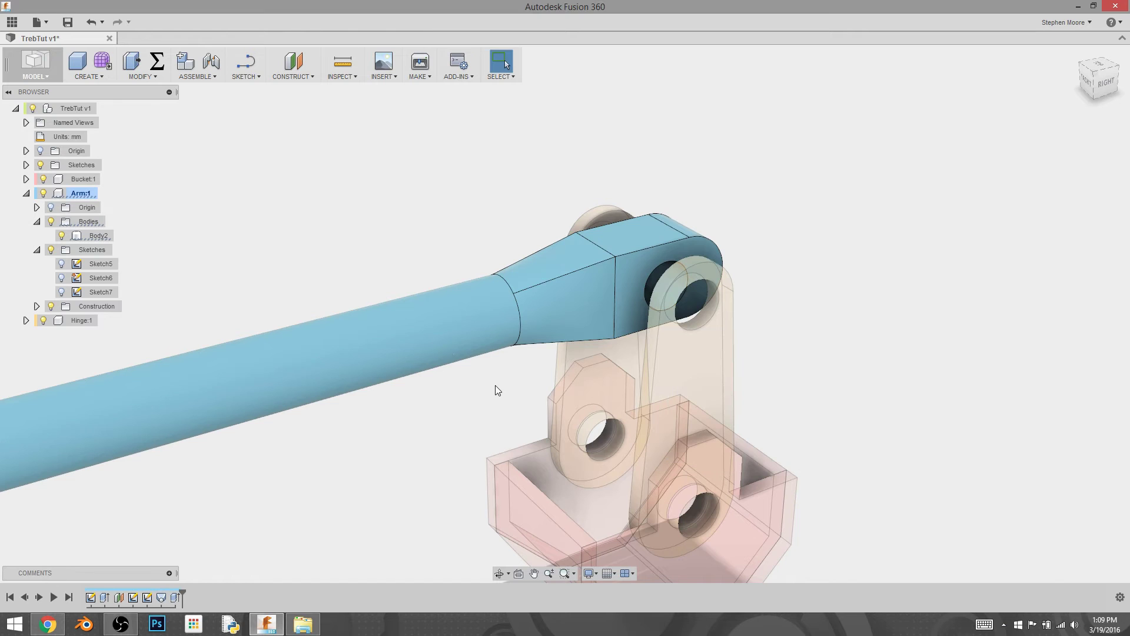
{"action": "scroll", "coordinate": [423, 402], "scroll_direction": "up", "scroll_amount": 3}
{"action": "scroll", "coordinate": [423, 403], "scroll_direction": "down", "scroll_amount": 3}
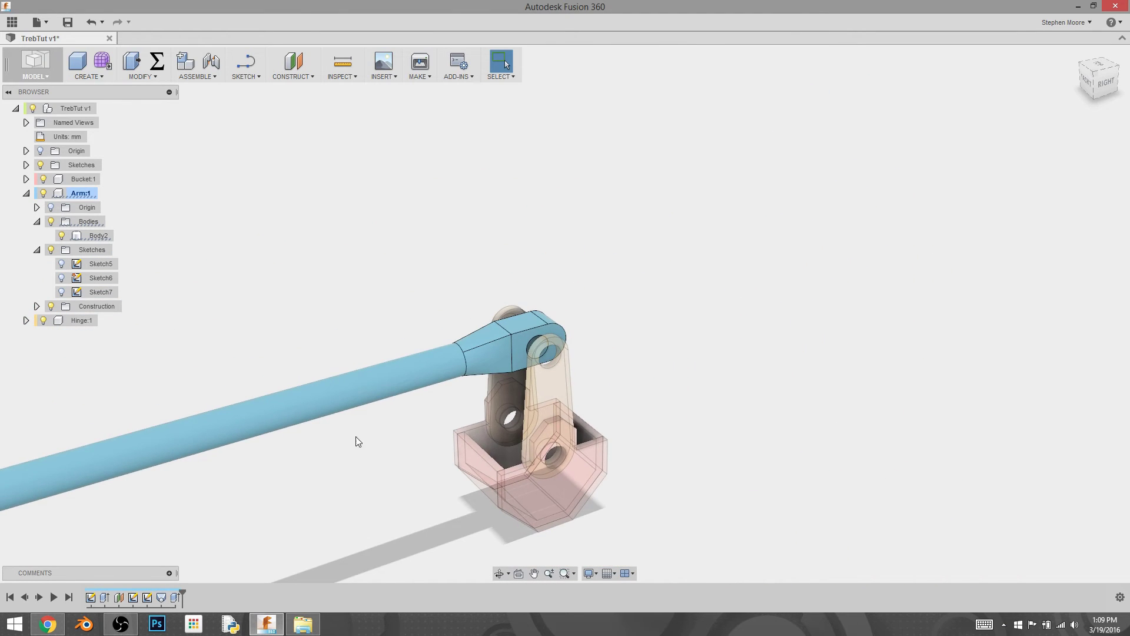
{"action": "middle_click_drag", "start_coordinate": [356, 441], "coordinate": [287, 435], "text": "shift"}
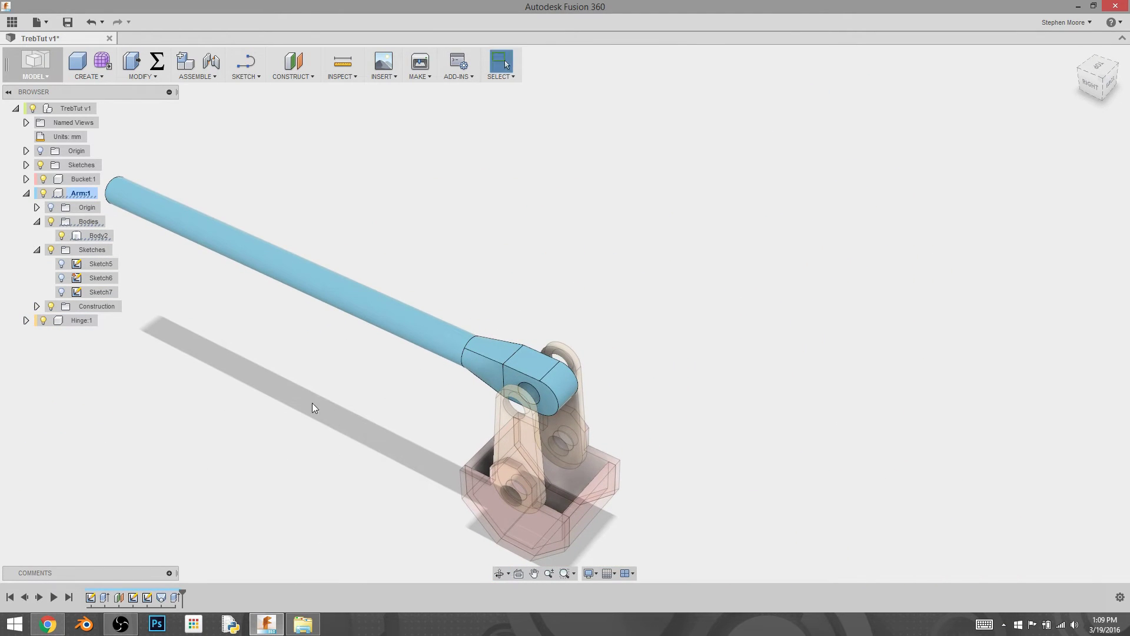
{"action": "middle_click_drag", "start_coordinate": [359, 418], "coordinate": [575, 409]}
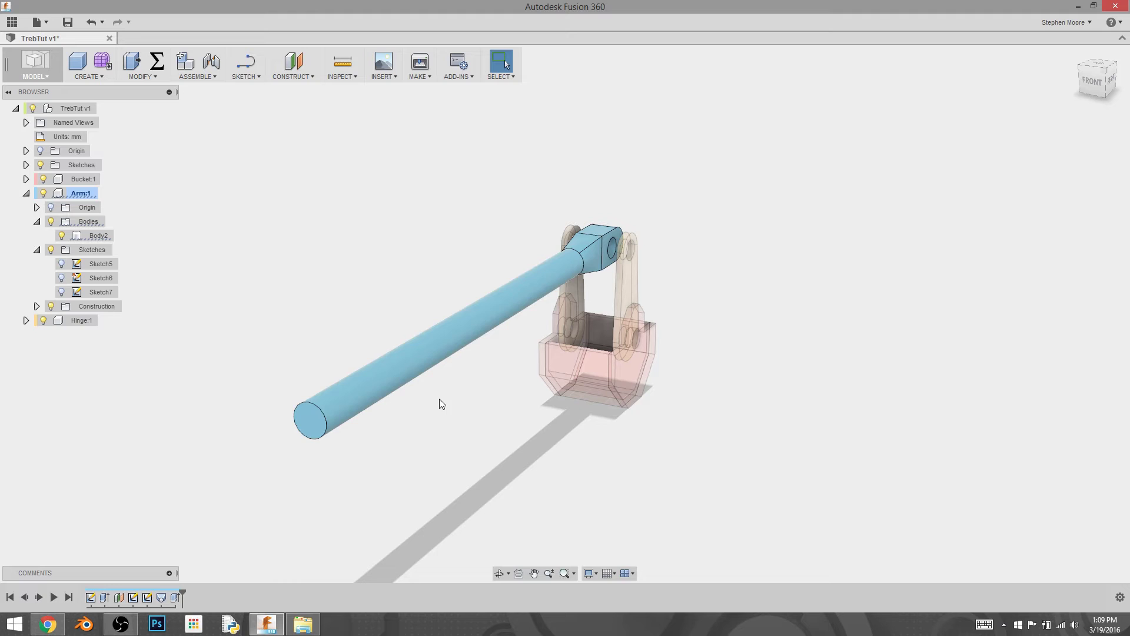
{"action": "left_click", "coordinate": [318, 423]}
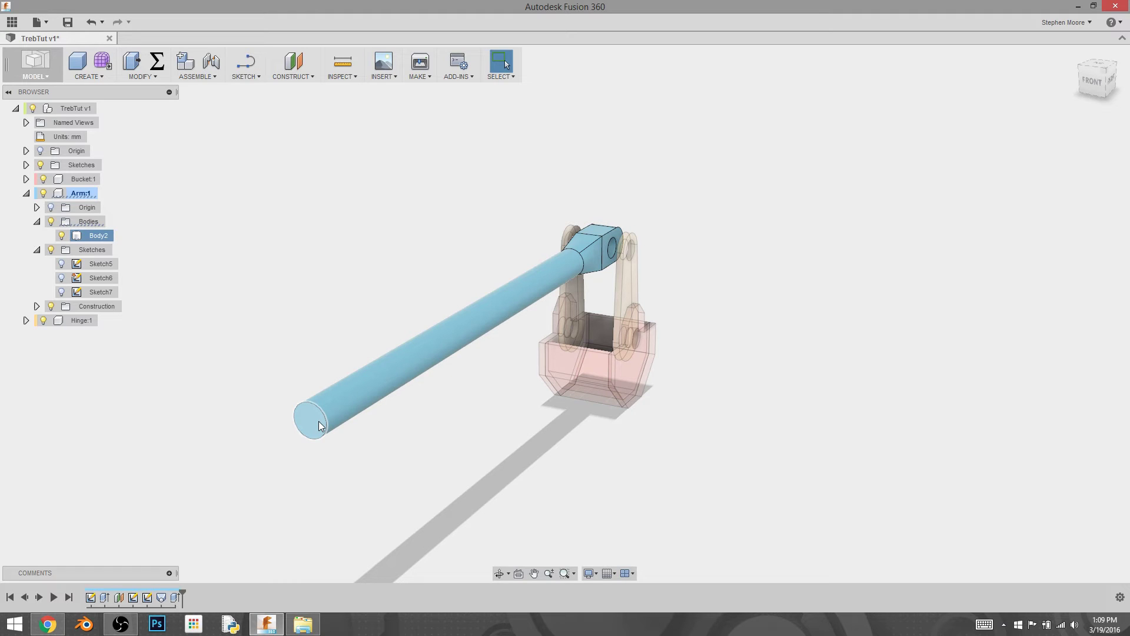
{"action": "left_click", "coordinate": [834, 182]}
{"action": "left_click", "coordinate": [317, 406]}
{"action": "left_click", "coordinate": [741, 282]}
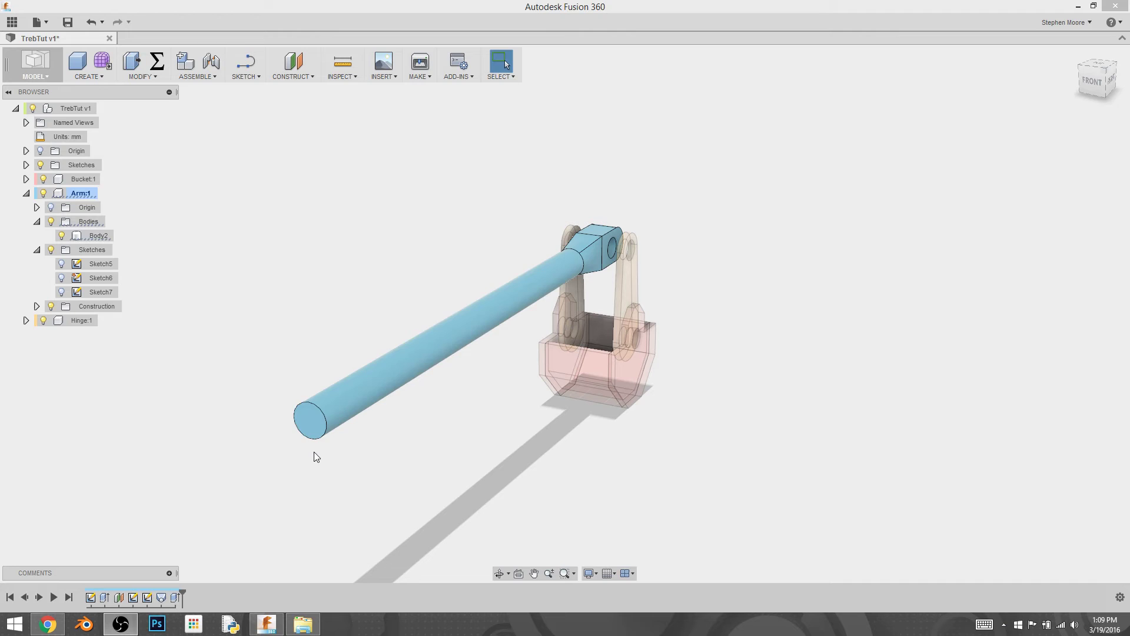
{"action": "left_click", "coordinate": [313, 426]}
{"action": "left_click", "coordinate": [257, 97]}
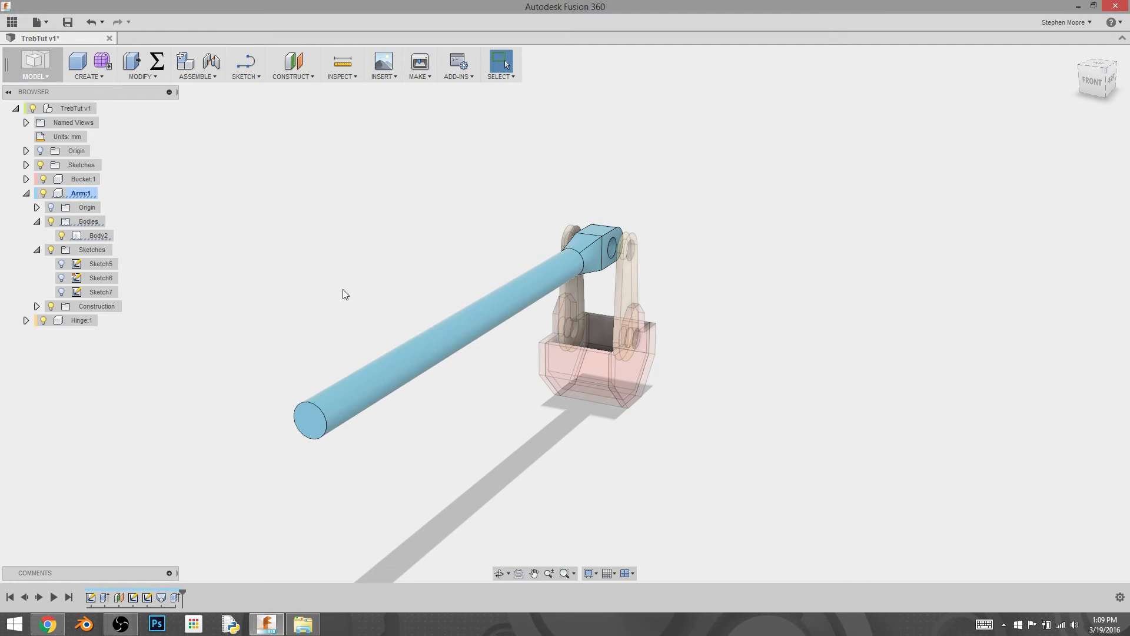
Start a Center to Center Slot sketch on the XY ground plane, zoomed to the shaft end.
{"action": "type", "text": "sslot"}
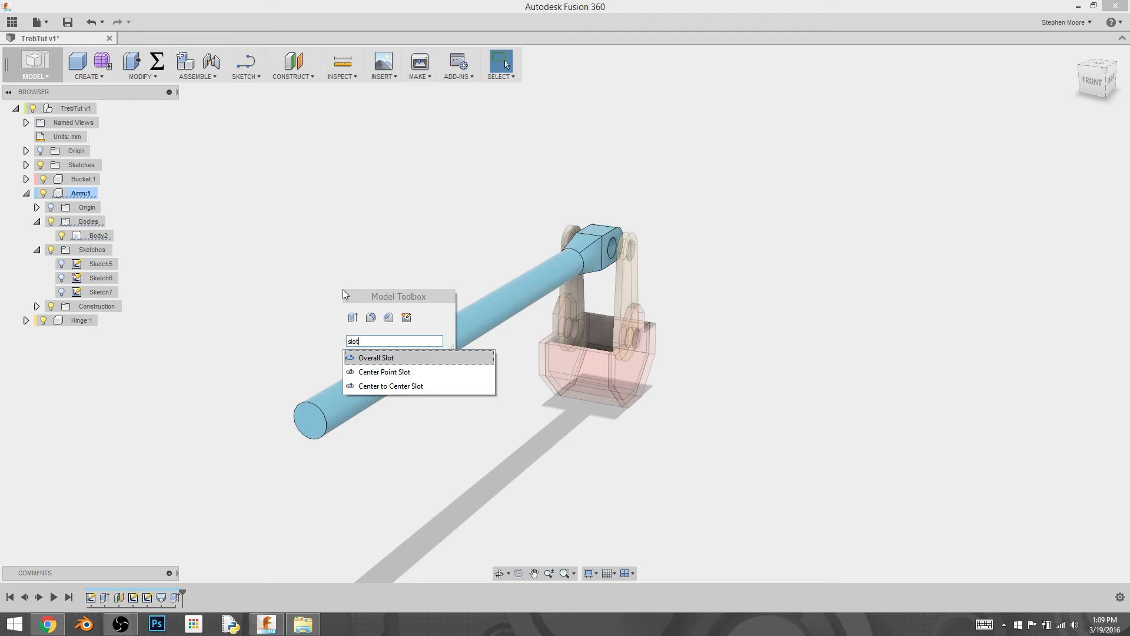
{"action": "left_click", "coordinate": [419, 387]}
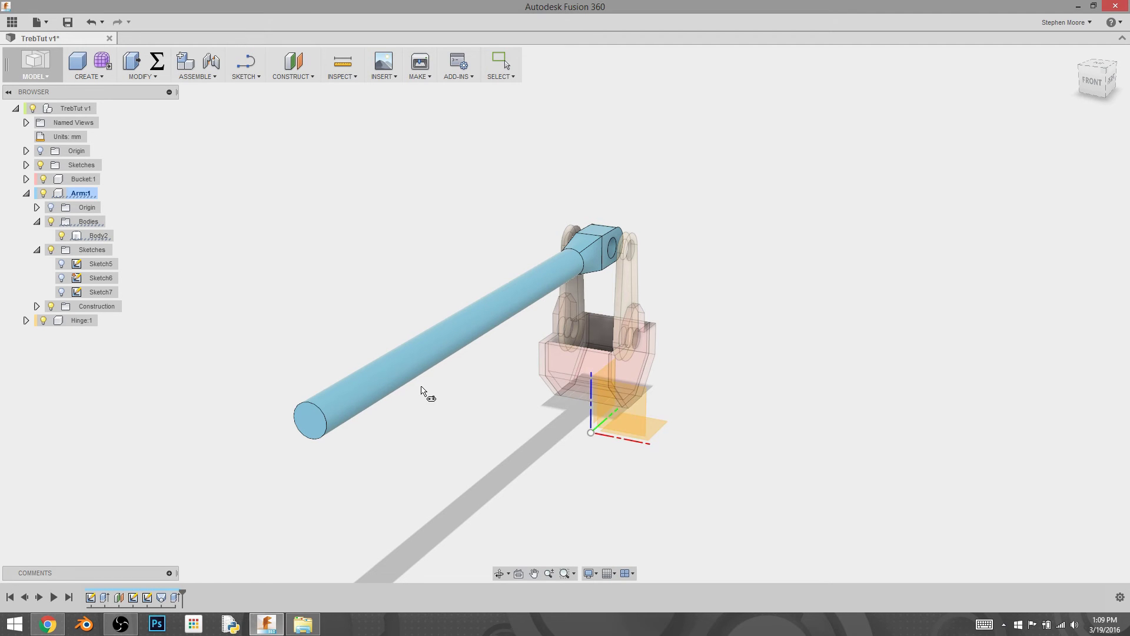
{"action": "left_click", "coordinate": [657, 434]}
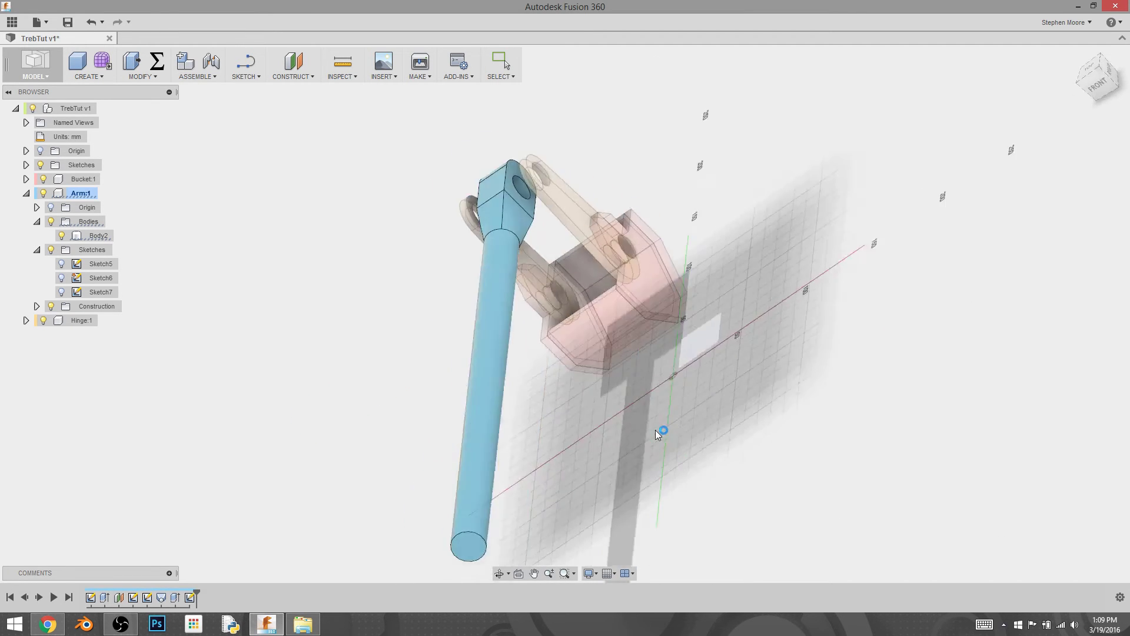
{"action": "middle_click_drag", "start_coordinate": [714, 472], "coordinate": [673, 165]}
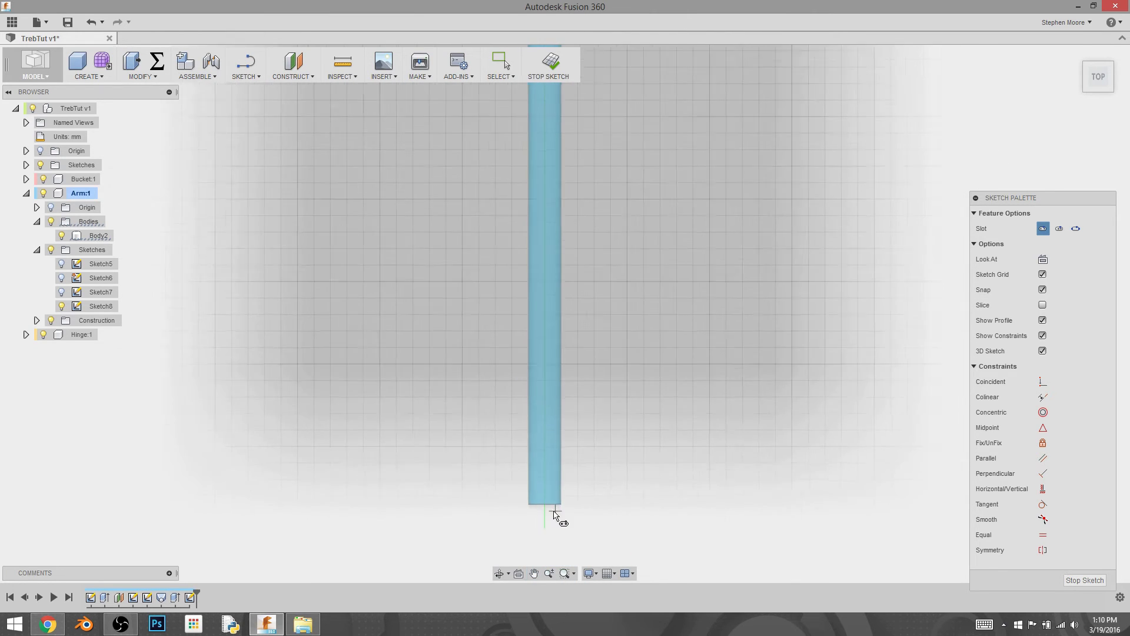
{"action": "scroll", "coordinate": [548, 512], "scroll_direction": "up", "scroll_amount": 5}
{"action": "scroll", "coordinate": [549, 517], "scroll_direction": "up", "scroll_amount": 1}
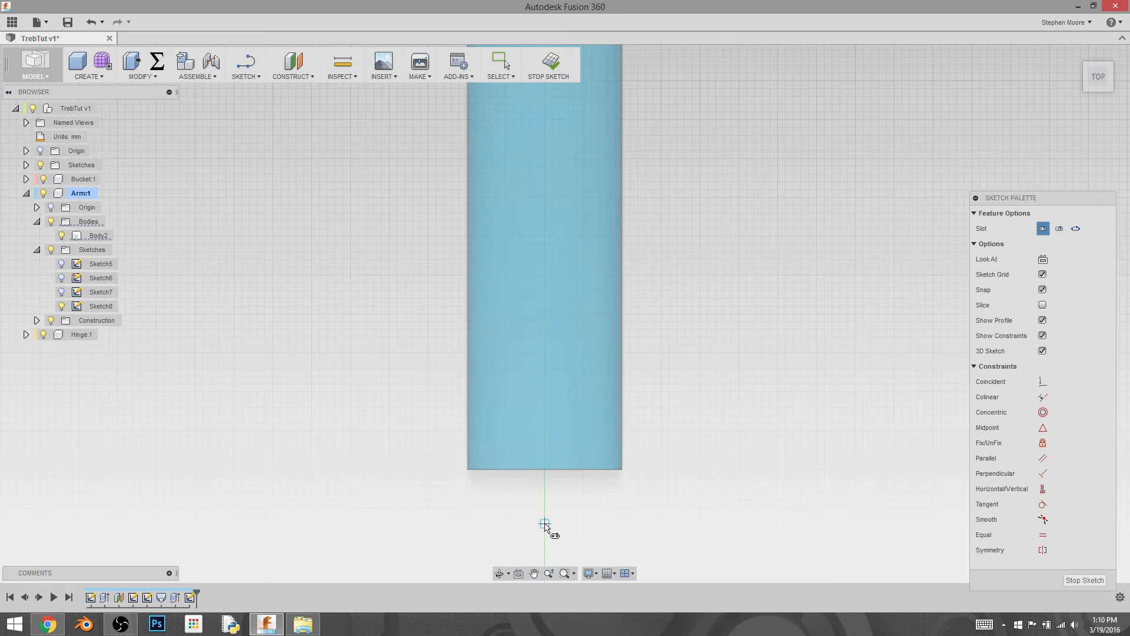
Draw a slot with centres 16 mm apart and 12 mm width across the shaft end.
{"action": "left_click", "coordinate": [544, 517]}
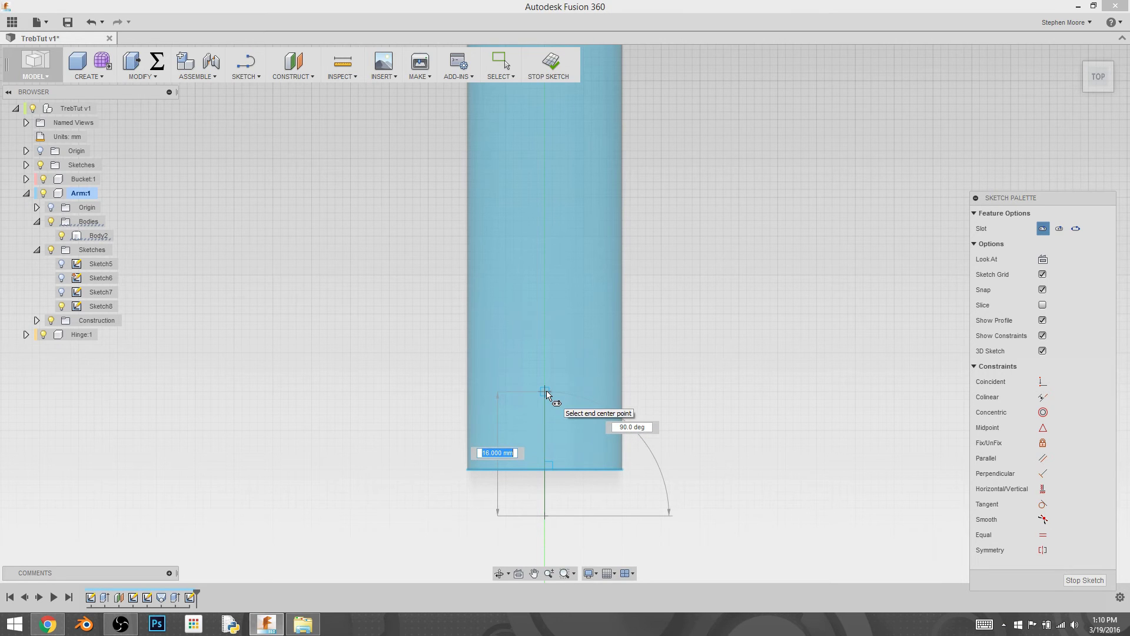
{"action": "left_click", "coordinate": [545, 392]}
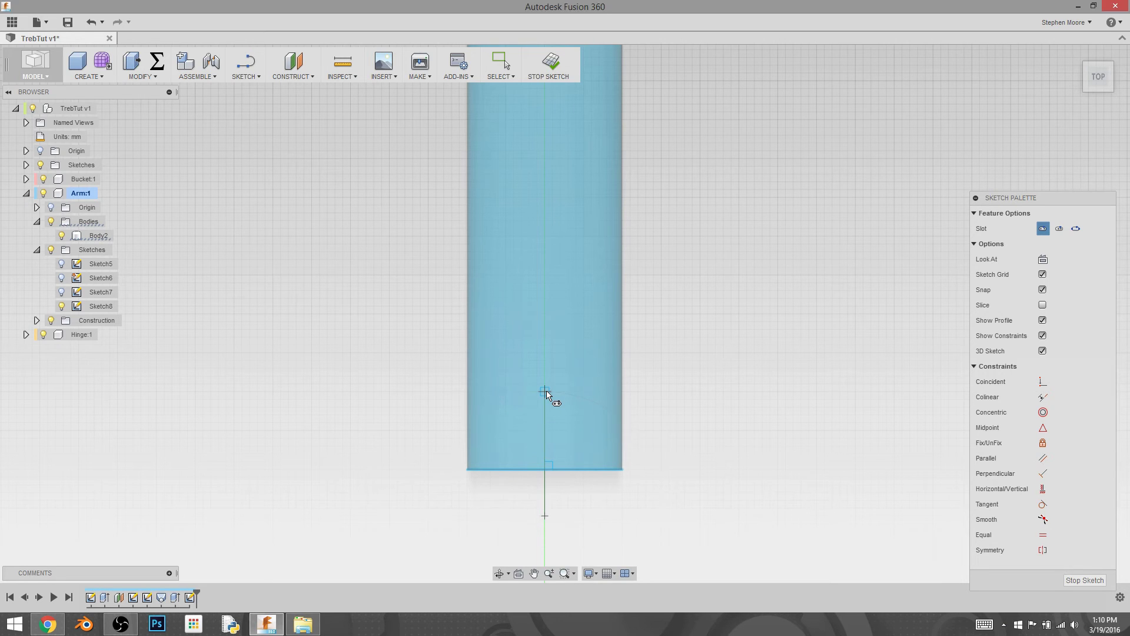
{"action": "left_click", "coordinate": [592, 275]}
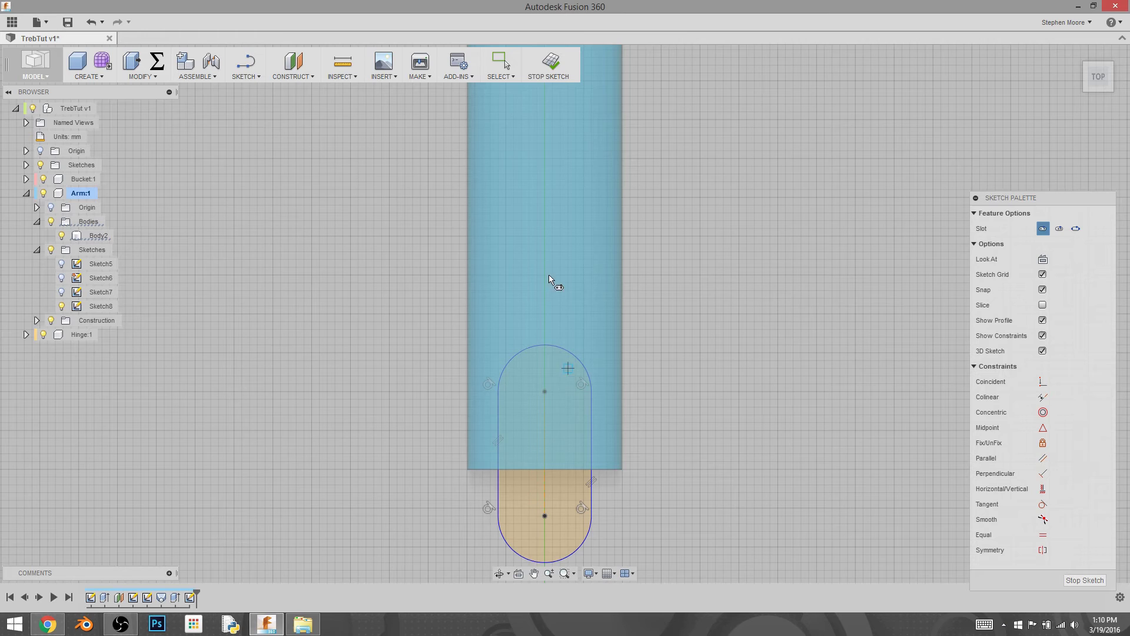
{"action": "right_click", "coordinate": [724, 353]}
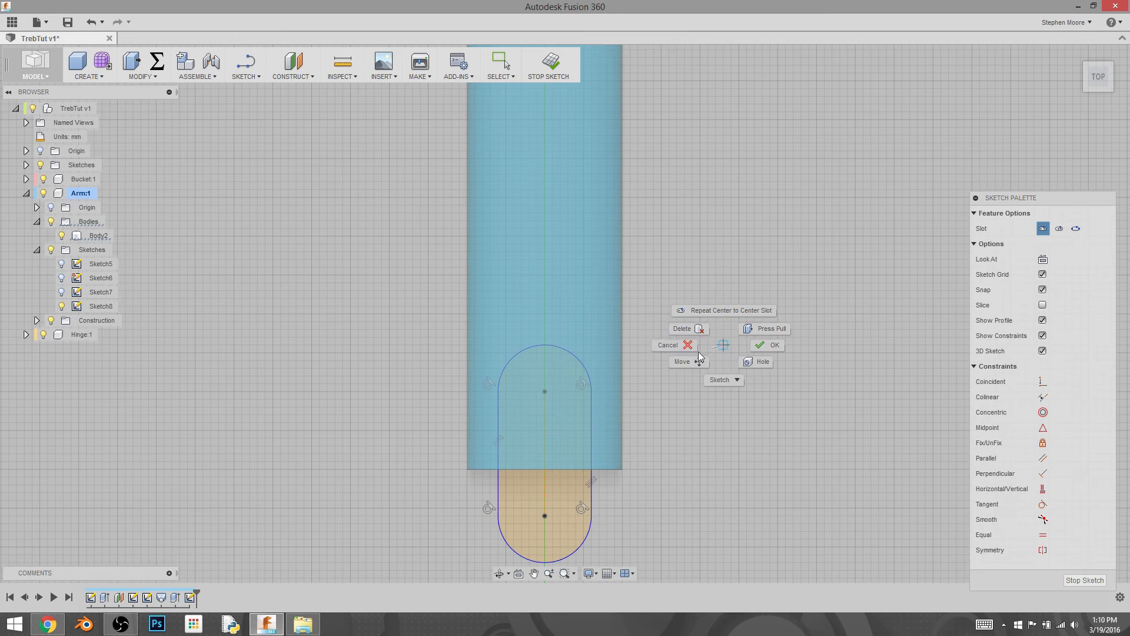
{"action": "left_click", "coordinate": [673, 351]}
{"action": "middle_click_drag", "start_coordinate": [724, 456], "coordinate": [658, 350], "text": "shift"}
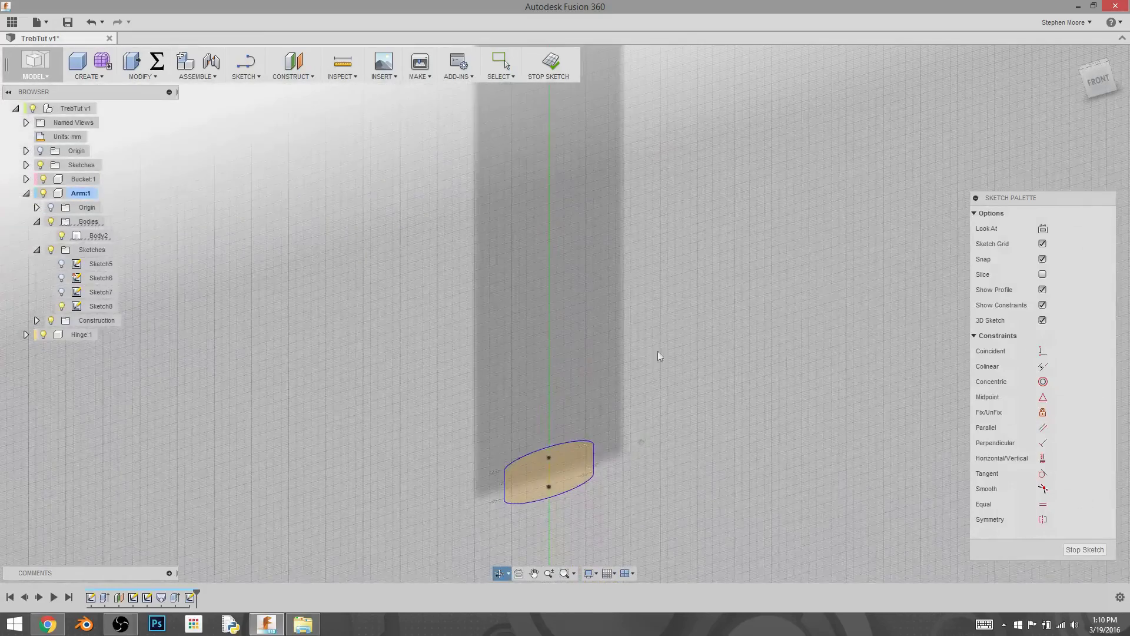
Return to the home view and select the slot sketch profile on the ground plane.
{"action": "right_click", "coordinate": [1110, 99]}
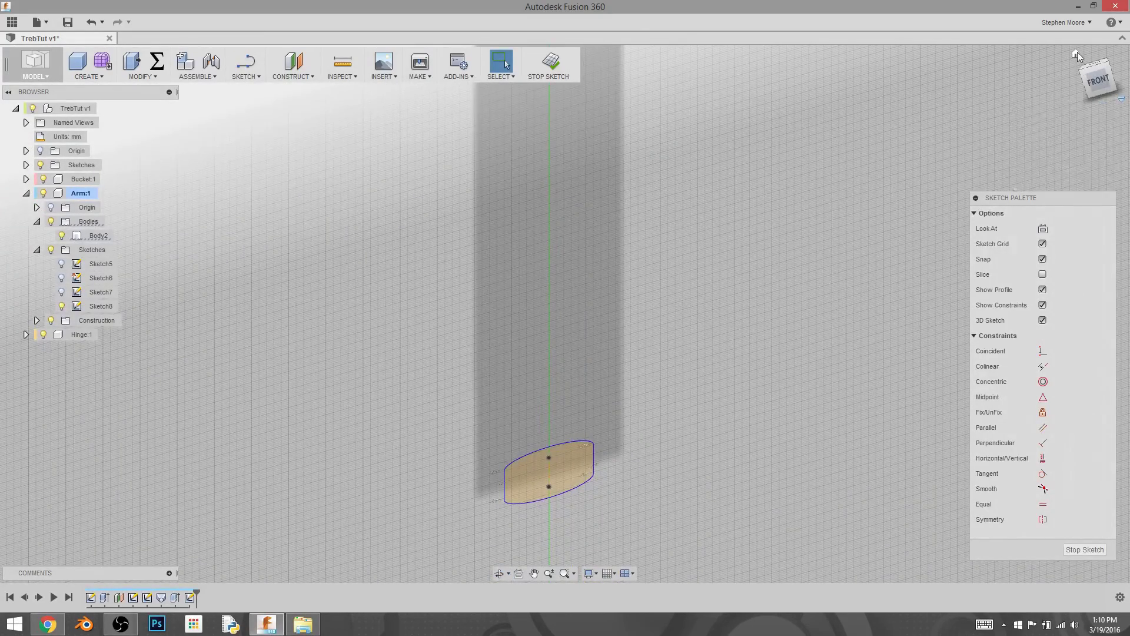
{"action": "left_click", "coordinate": [1076, 53]}
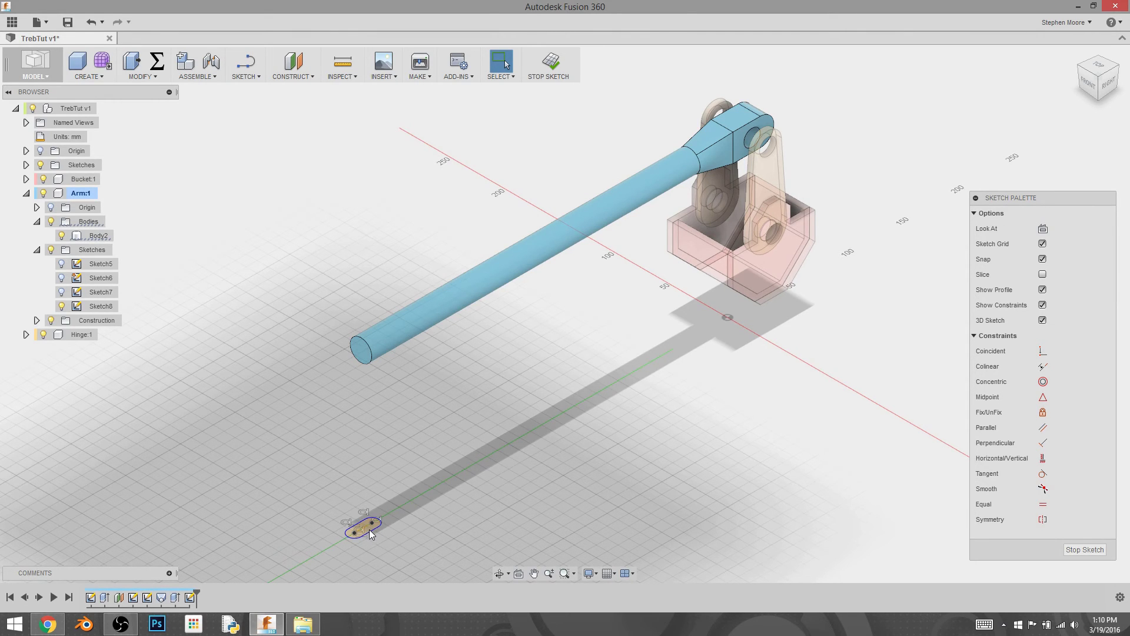
{"action": "right_click", "coordinate": [369, 529]}
{"action": "right_click", "coordinate": [369, 529]}
{"action": "right_click", "coordinate": [369, 528]}
{"action": "left_click", "coordinate": [380, 525]}
{"action": "double_click", "coordinate": [367, 527]}
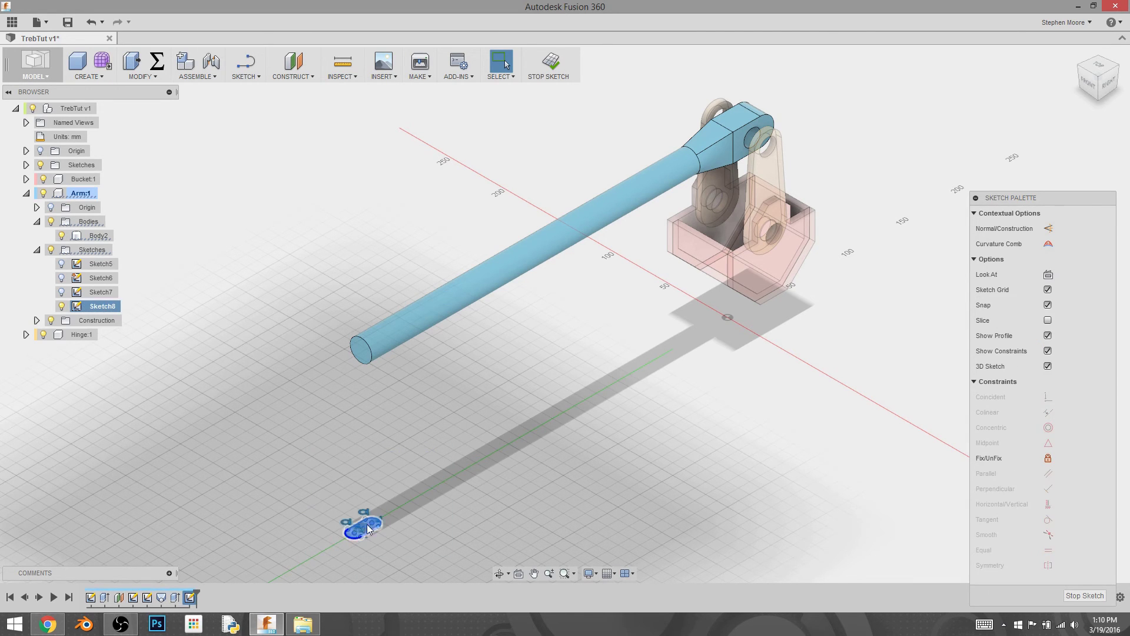
{"action": "left_click", "coordinate": [436, 485]}
Preview a 186.49 mm extrude cut of the slot profile and orbit to a side view to check it.
{"action": "right_click", "coordinate": [369, 527]}
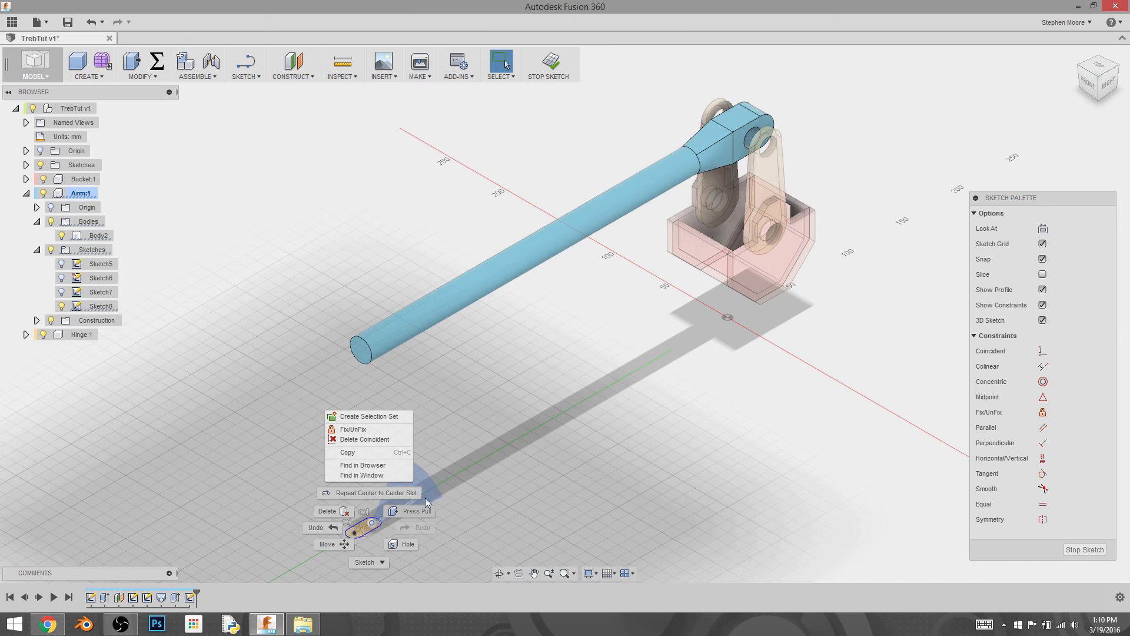
{"action": "left_click", "coordinate": [421, 511]}
{"action": "left_click", "coordinate": [353, 537]}
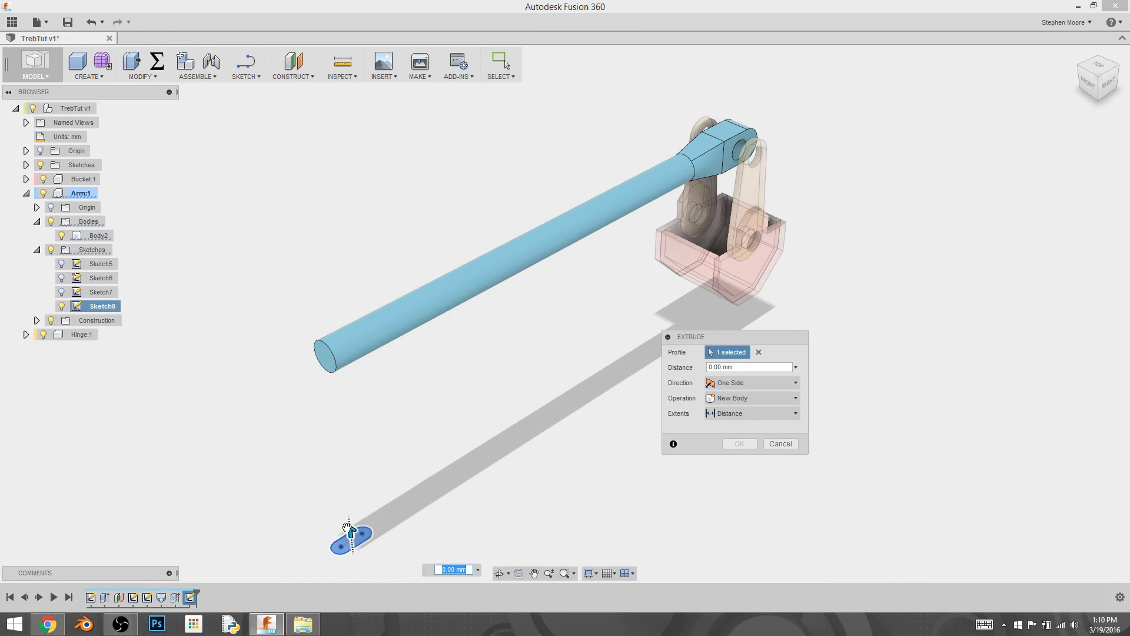
{"action": "left_click_drag", "start_coordinate": [350, 531], "coordinate": [317, 277]}
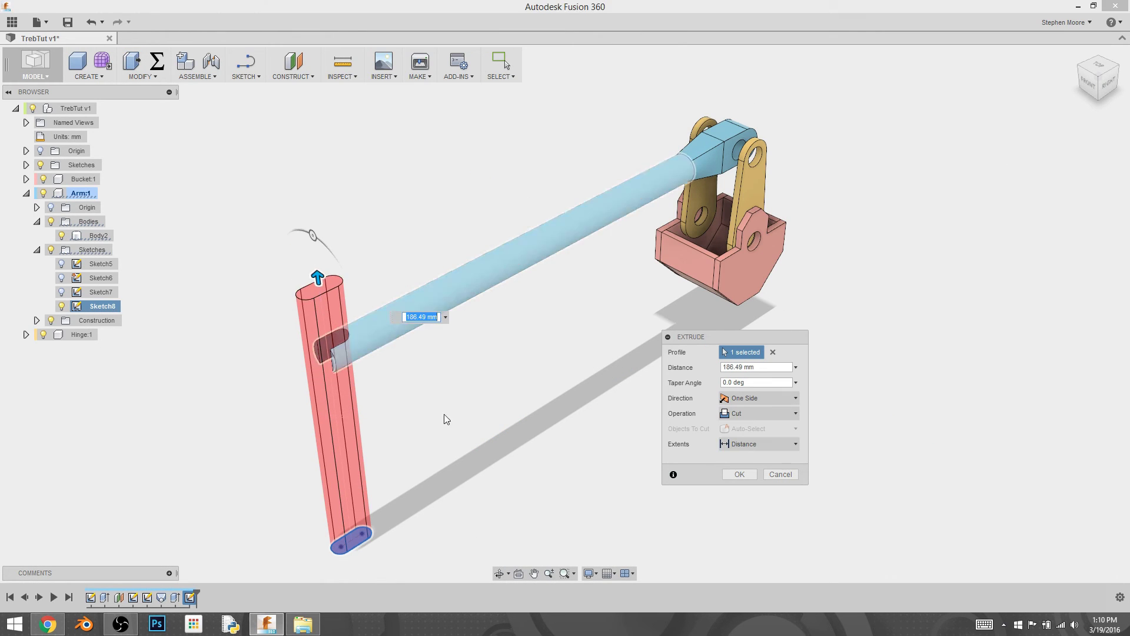
{"action": "mouse_move", "coordinate": [433, 409]}
{"action": "middle_mouse_down", "text": "shift"}
{"action": "mouse_move", "coordinate": [370, 361]}
{"action": "mouse_move", "coordinate": [422, 358]}
{"action": "mouse_move", "coordinate": [416, 396]}
{"action": "mouse_move", "coordinate": [432, 398]}
{"action": "middle_mouse_up", "text": "shift"}
Discard the trial cut and start moving all of Sketch8's slot geometry.
{"action": "left_click", "coordinate": [781, 474]}
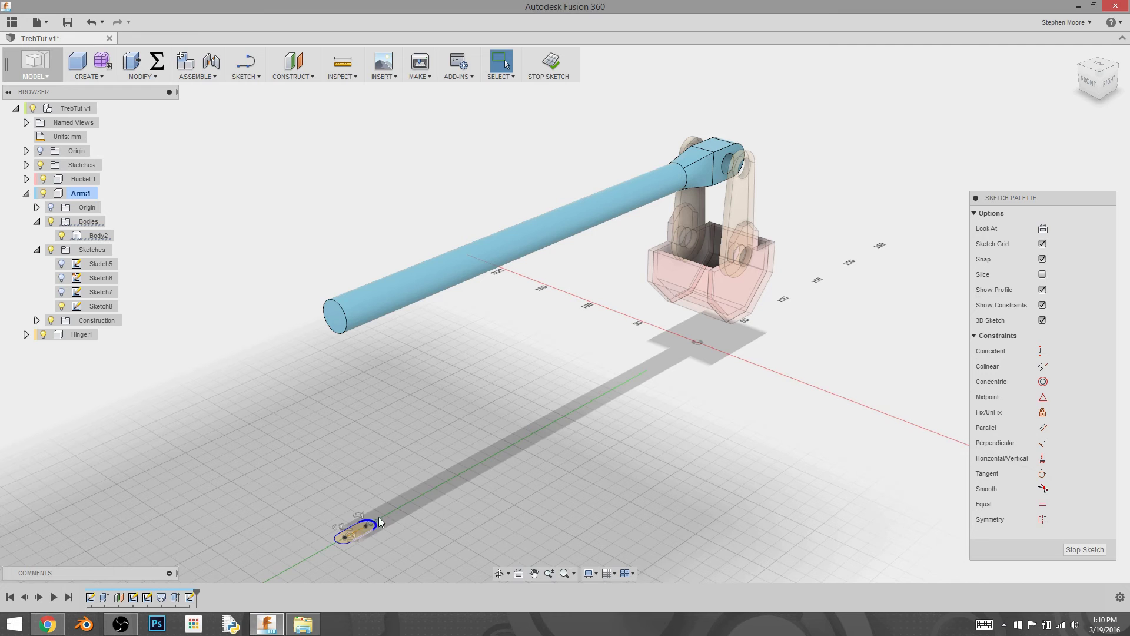
{"action": "left_click_drag", "start_coordinate": [275, 555], "coordinate": [274, 554]}
{"action": "right_click", "coordinate": [358, 519]}
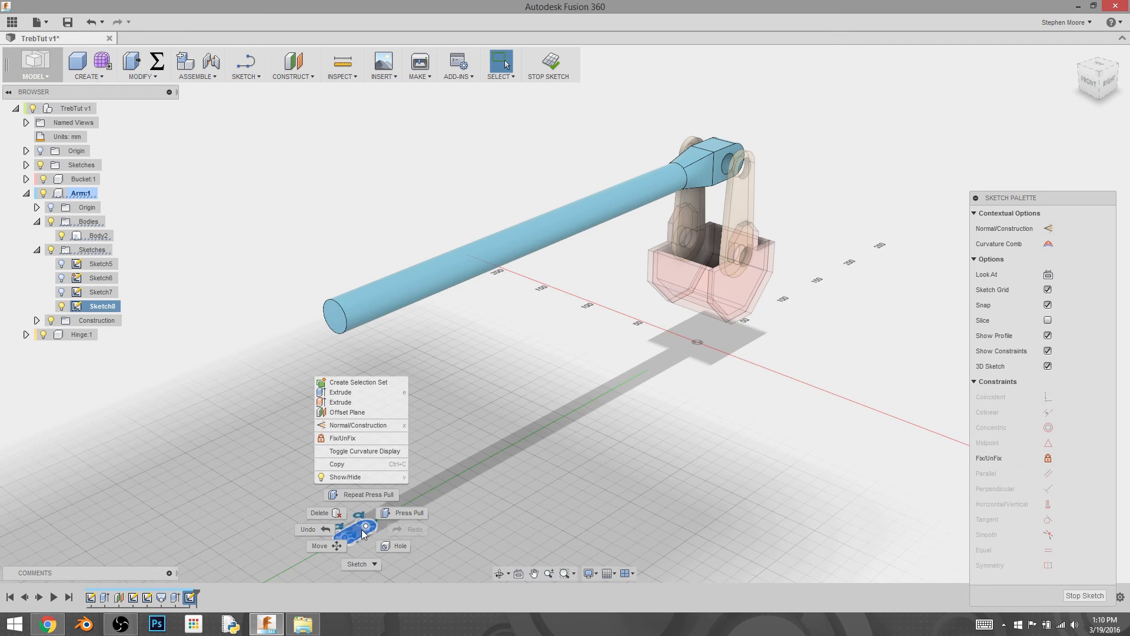
{"action": "left_click", "coordinate": [332, 545]}
Raise the slot sketch 155.667 mm up to the arm's end, checking from the Right view.
{"action": "left_click_drag", "start_coordinate": [355, 493], "coordinate": [353, 249]}
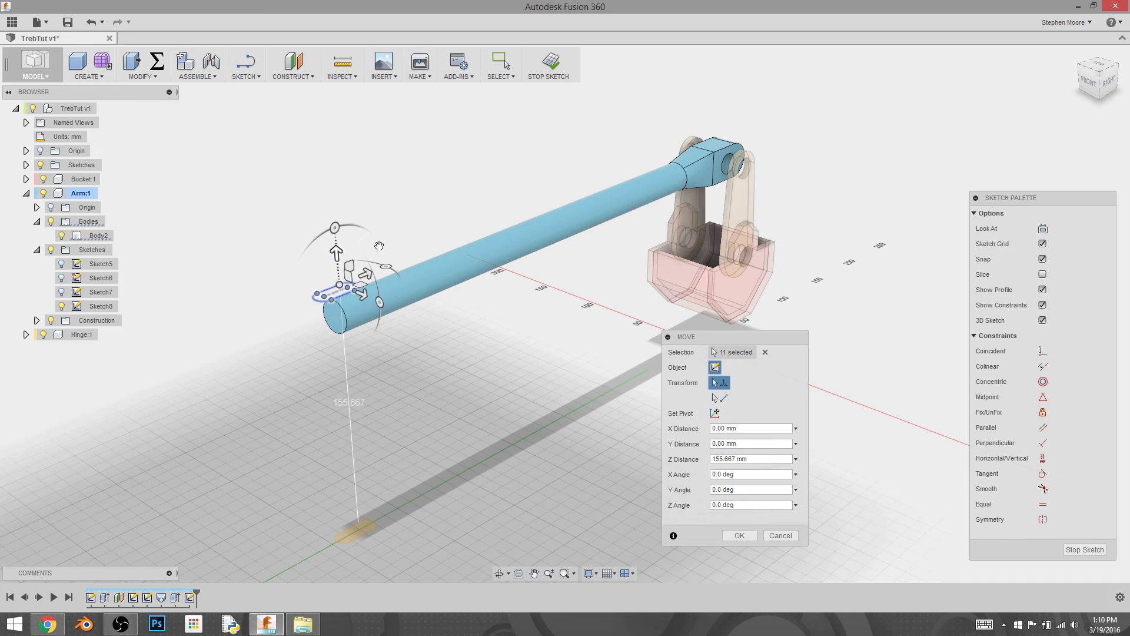
{"action": "left_click", "coordinate": [1109, 82]}
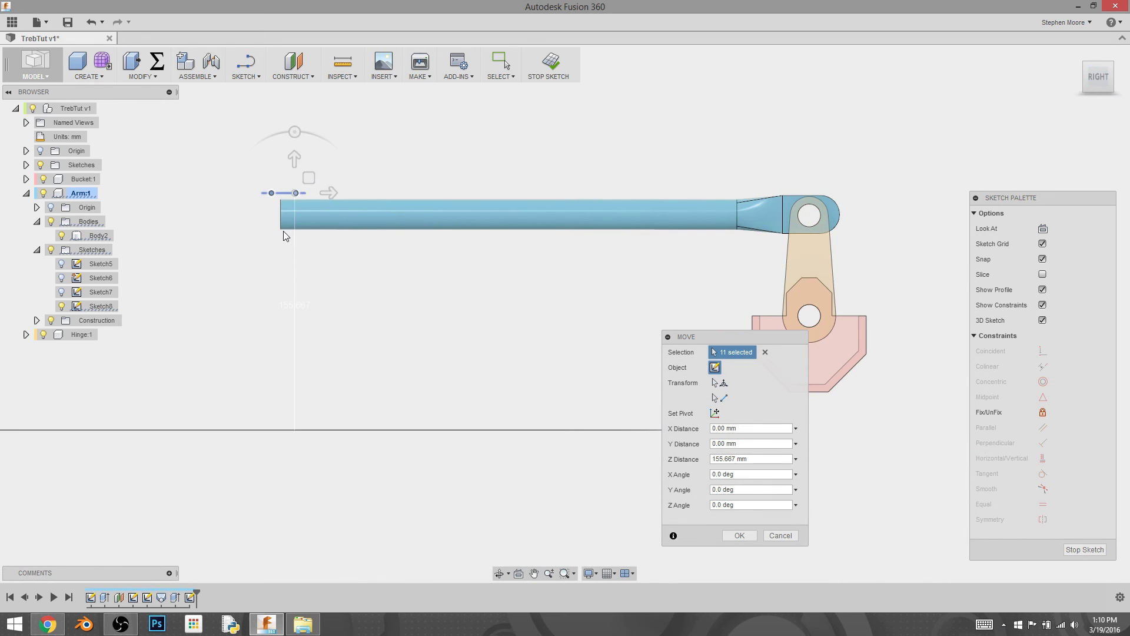
{"action": "middle_click_drag", "start_coordinate": [285, 234], "coordinate": [350, 284], "text": "shift"}
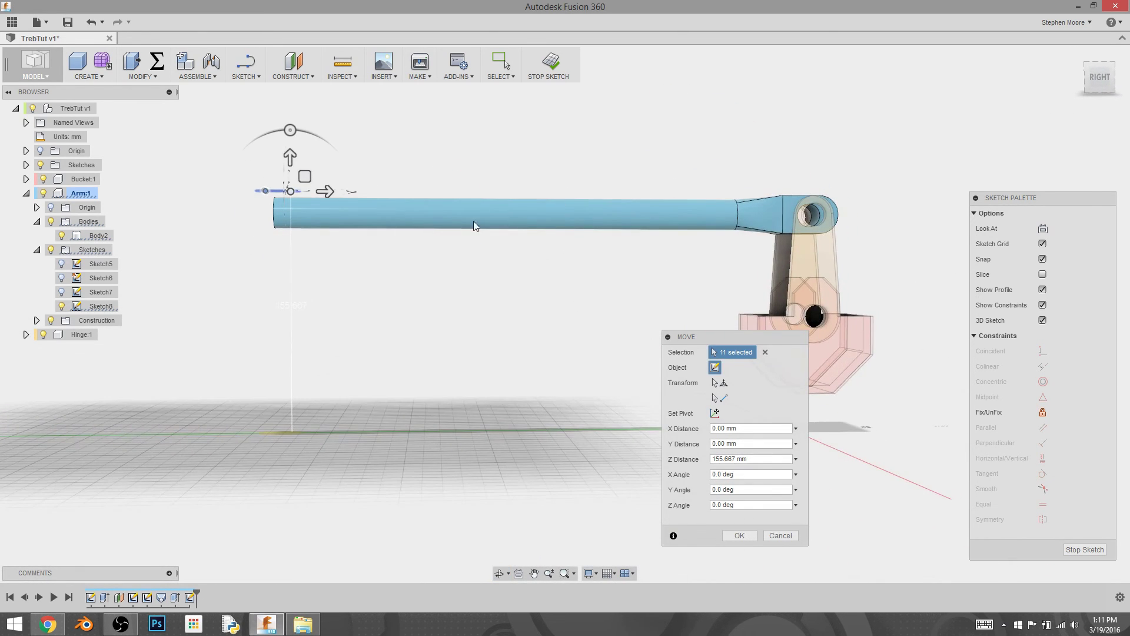
{"action": "scroll", "coordinate": [351, 335], "scroll_direction": "up", "scroll_amount": 3}
{"action": "scroll", "coordinate": [373, 373], "scroll_direction": "down", "scroll_amount": 3}
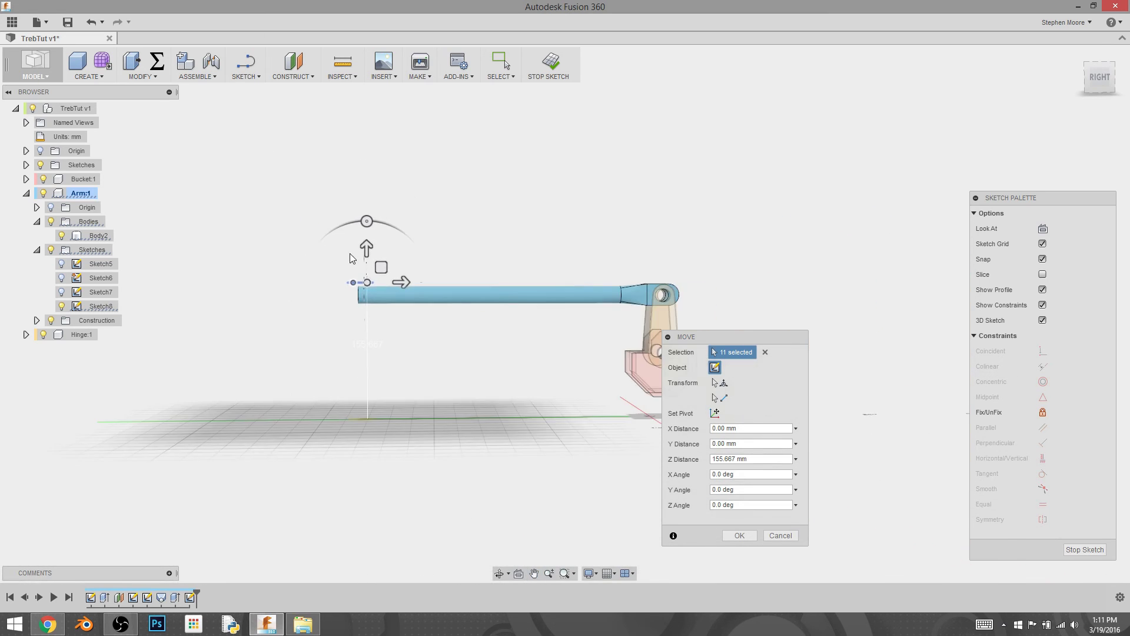
{"action": "scroll", "coordinate": [395, 335], "scroll_direction": "up", "scroll_amount": 6}
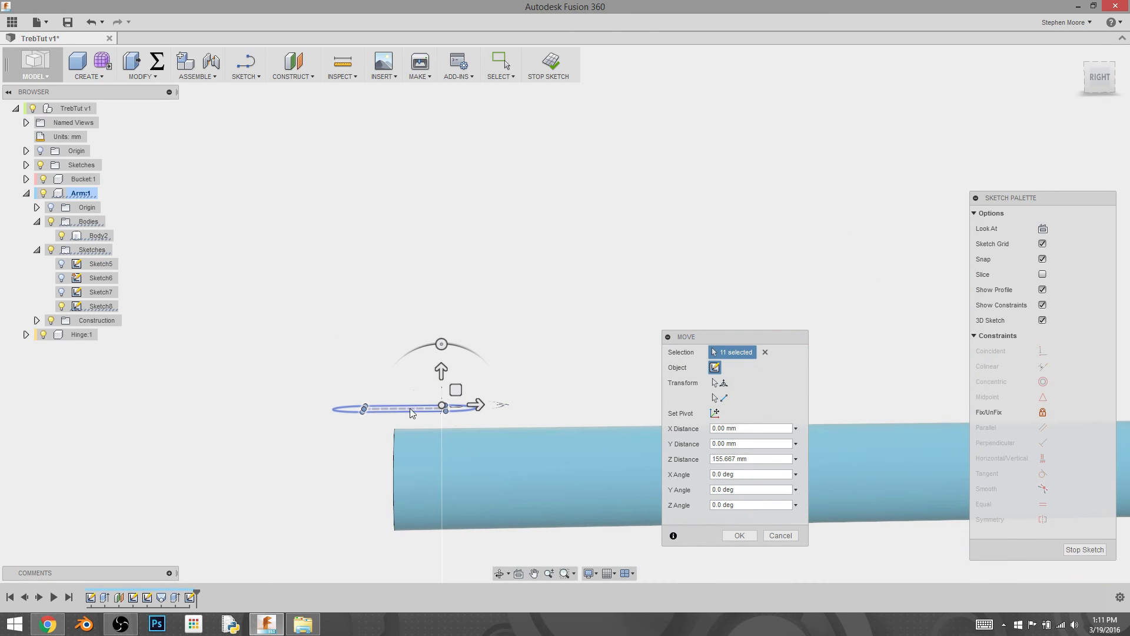
Confirm the sketch move, then cut the slot profile about 26.327 mm down through the arm's end.
{"action": "left_click", "coordinate": [740, 535]}
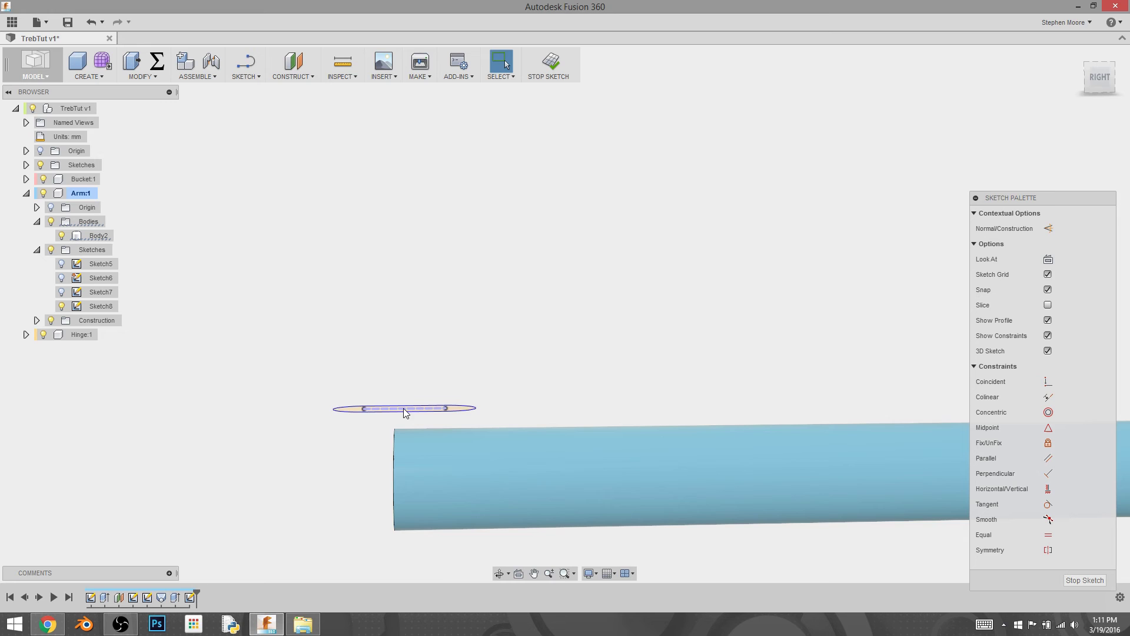
{"action": "right_click", "coordinate": [406, 413]}
{"action": "left_click", "coordinate": [413, 383]}
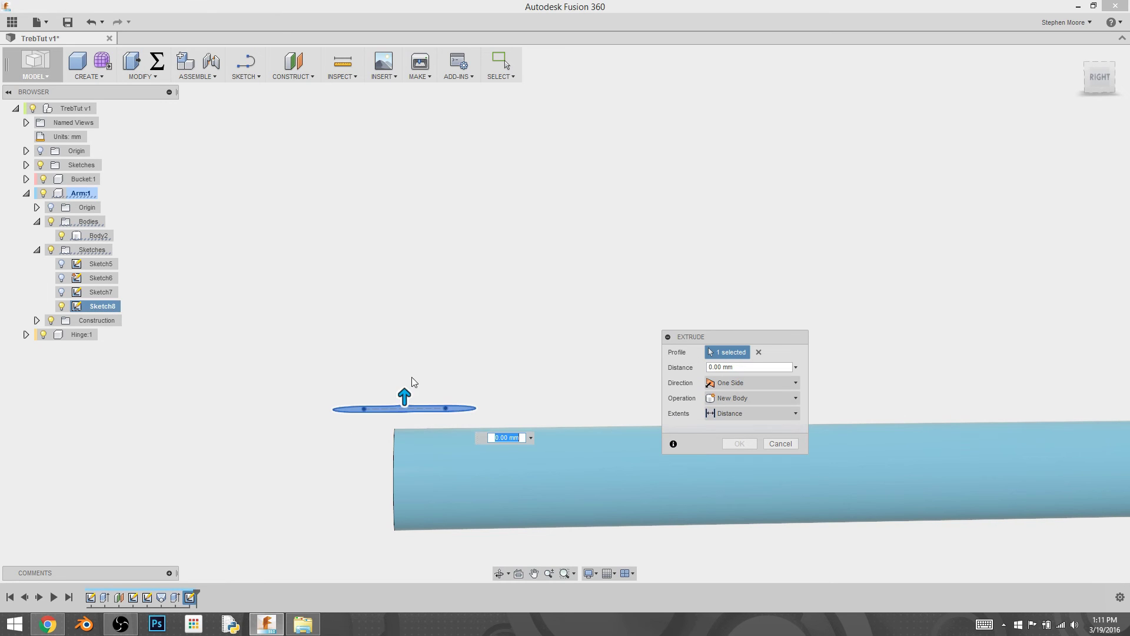
{"action": "left_click_drag", "start_coordinate": [405, 397], "coordinate": [406, 554]}
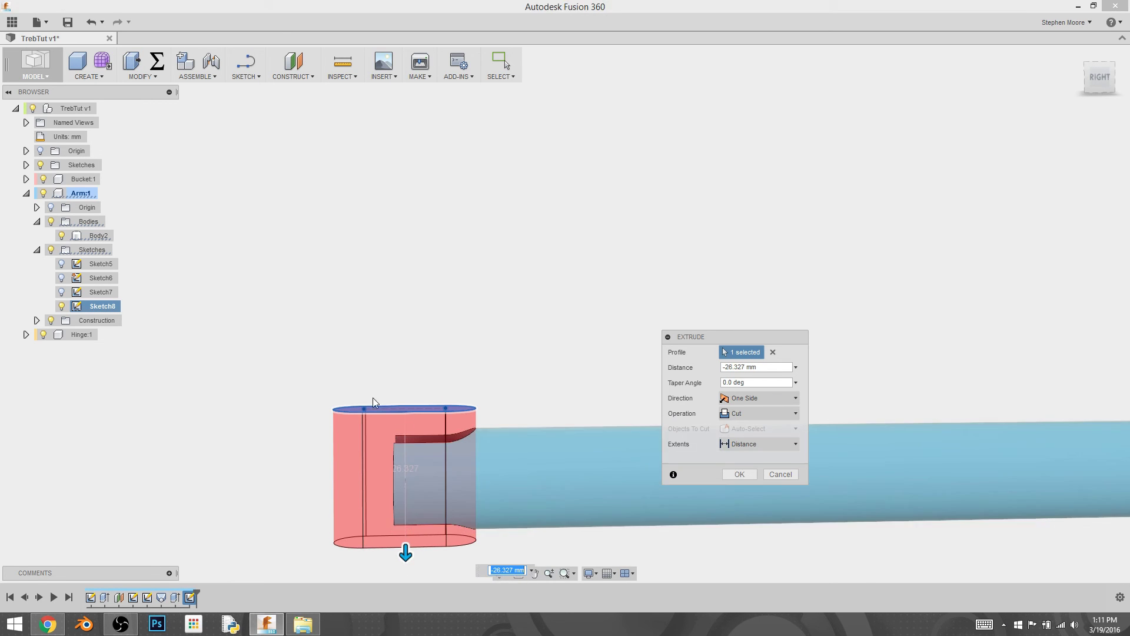
{"action": "middle_click_drag", "start_coordinate": [503, 502], "coordinate": [517, 522], "text": "shift"}
{"action": "left_click", "coordinate": [737, 475]}
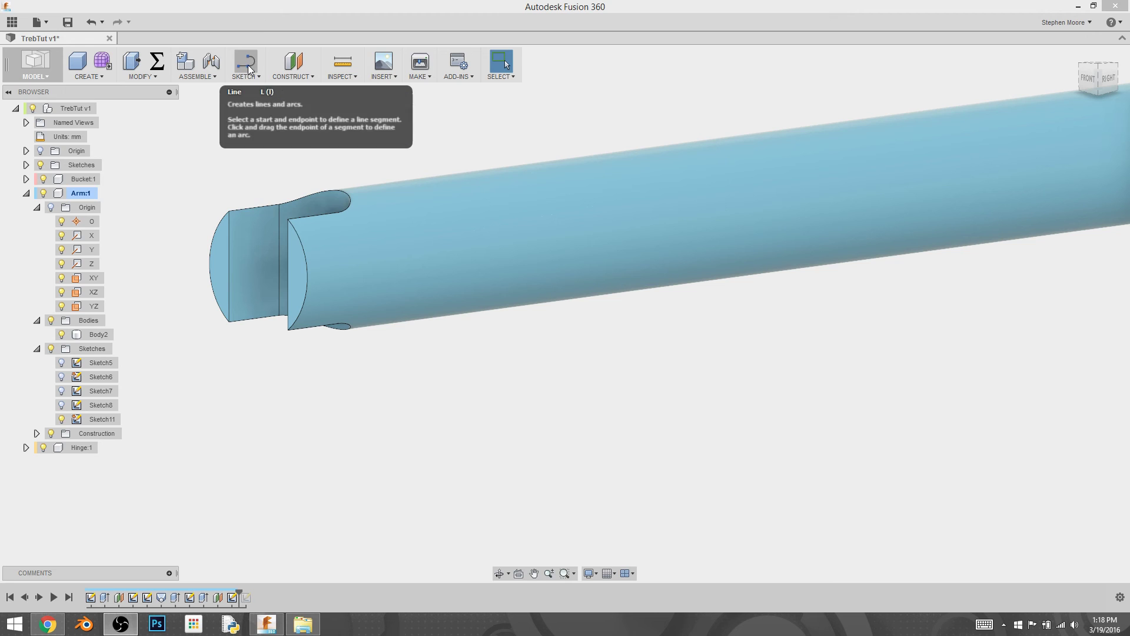
Create Sketch12 on the YZ plane and zoom the view onto the arm's forked end.
{"action": "key", "text": "s"}
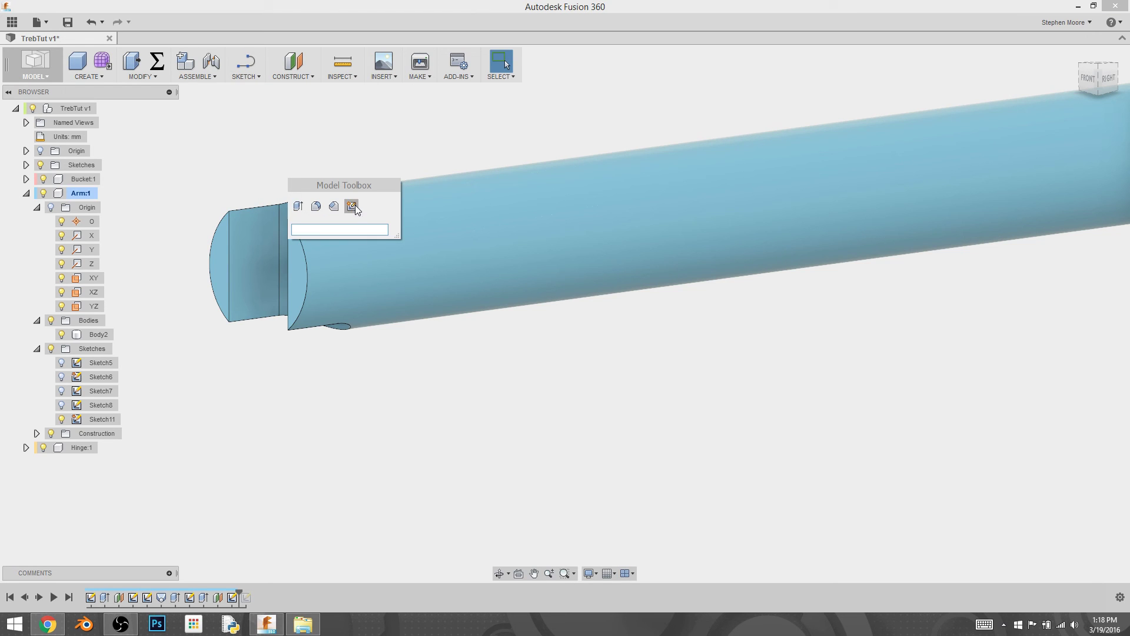
{"action": "left_click", "coordinate": [351, 205]}
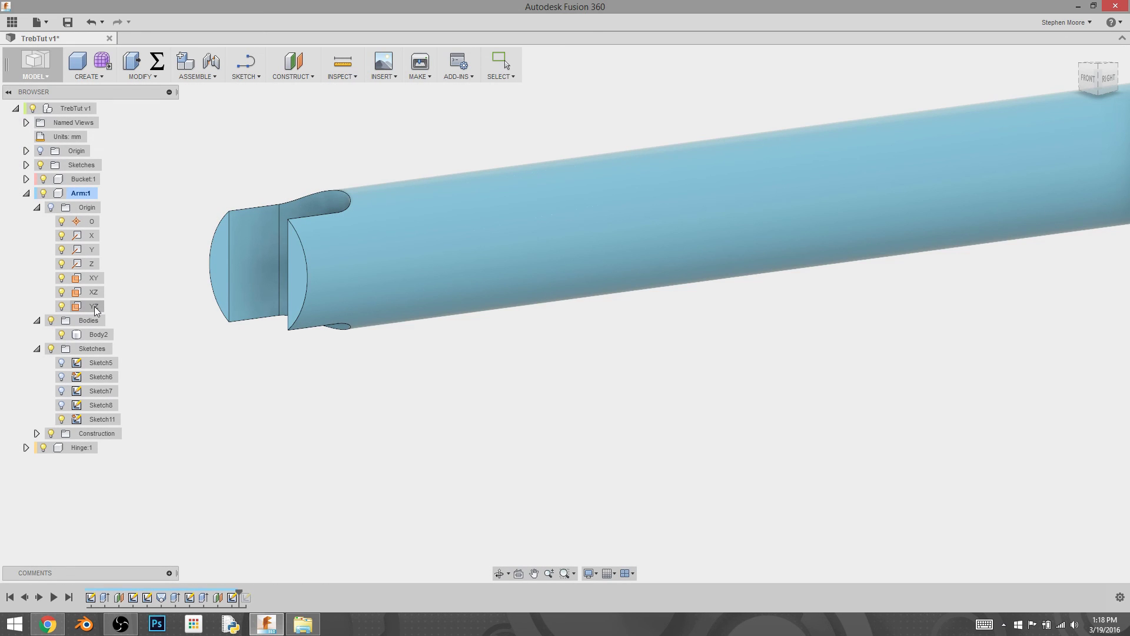
{"action": "left_click", "coordinate": [89, 305]}
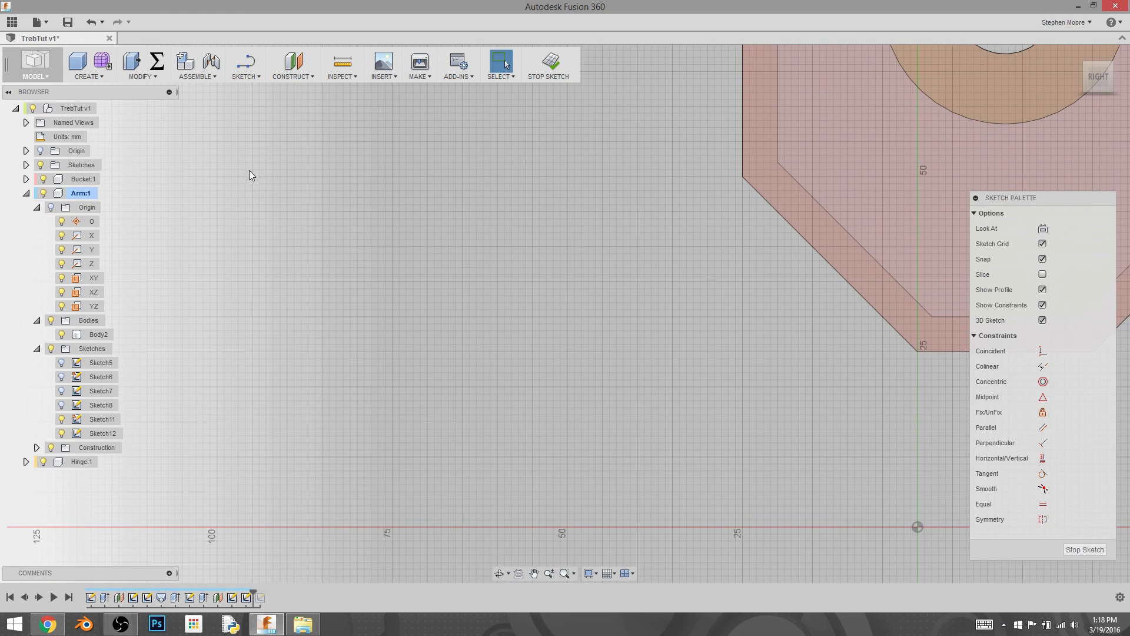
{"action": "middle_click_drag", "start_coordinate": [333, 245], "coordinate": [392, 291]}
{"action": "scroll", "coordinate": [392, 291], "scroll_direction": "down", "scroll_amount": 3}
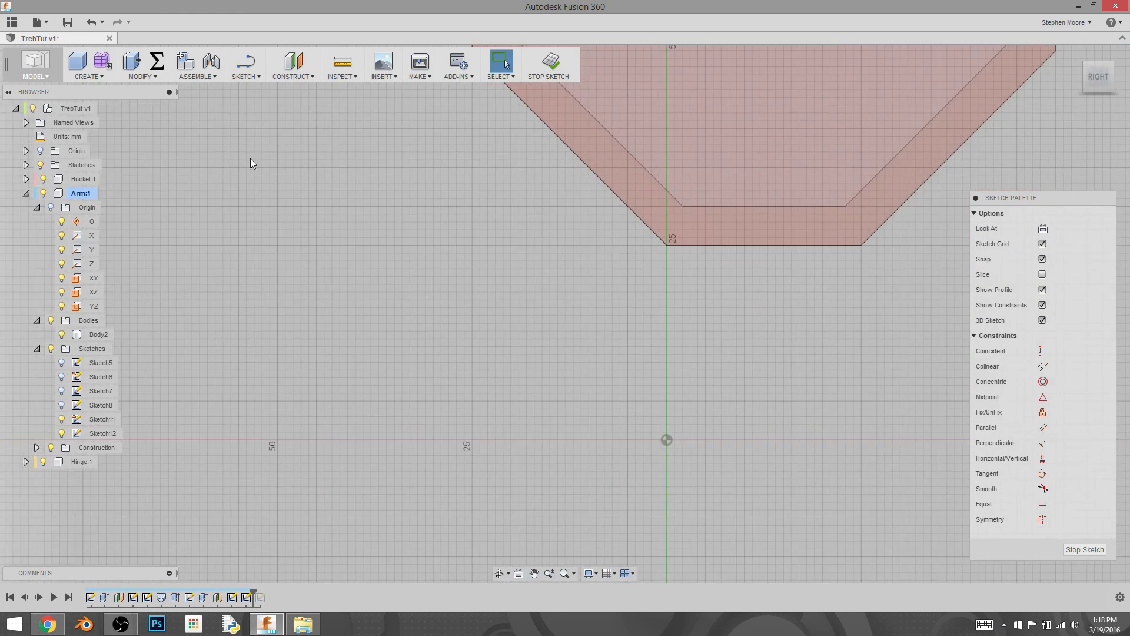
{"action": "scroll", "coordinate": [880, 549], "scroll_direction": "up", "scroll_amount": 3}
{"action": "scroll", "coordinate": [305, 195], "scroll_direction": "up", "scroll_amount": 3}
{"action": "middle_click_drag", "start_coordinate": [305, 194], "coordinate": [847, 550]}
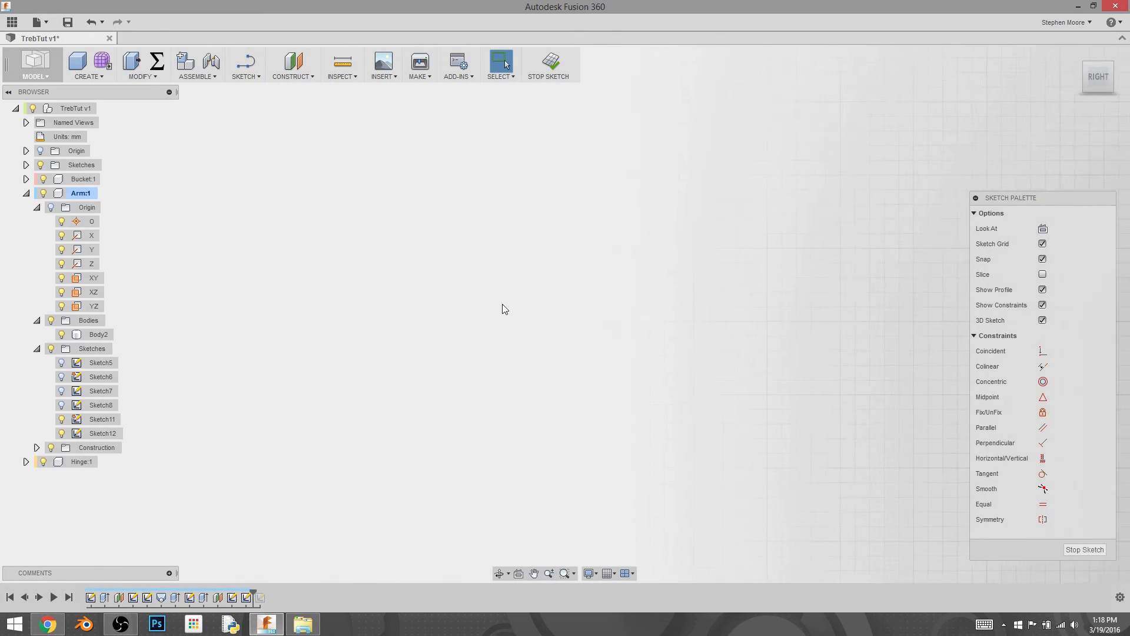
{"action": "scroll", "coordinate": [493, 284], "scroll_direction": "down", "scroll_amount": 5}
{"action": "scroll", "coordinate": [545, 348], "scroll_direction": "up", "scroll_amount": 5}
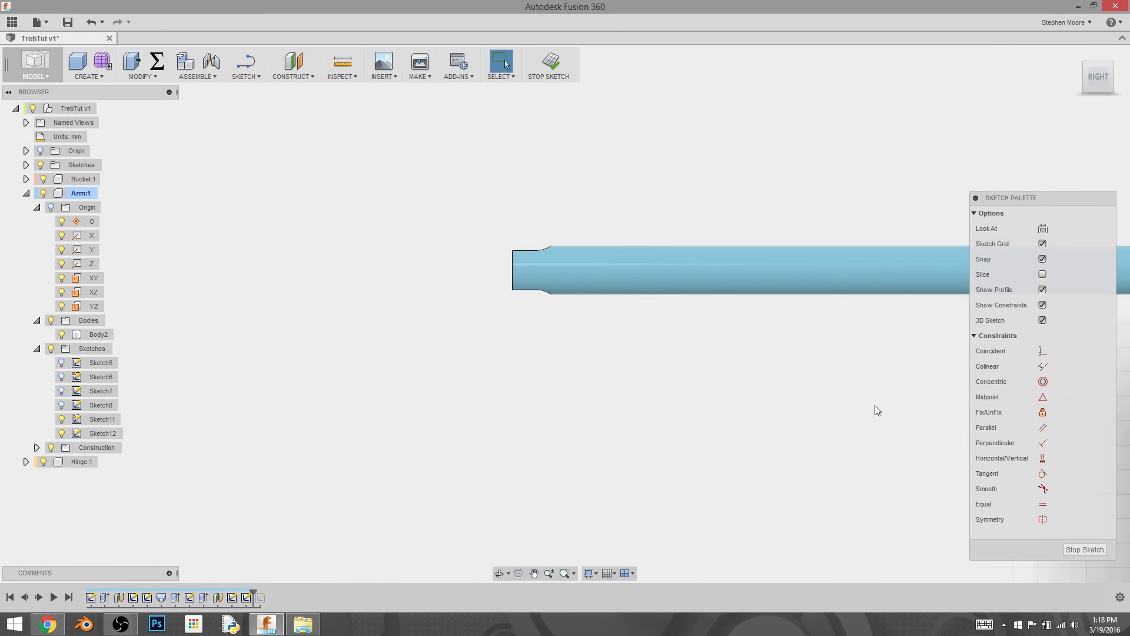
{"action": "scroll", "coordinate": [532, 270], "scroll_direction": "up", "scroll_amount": 3}
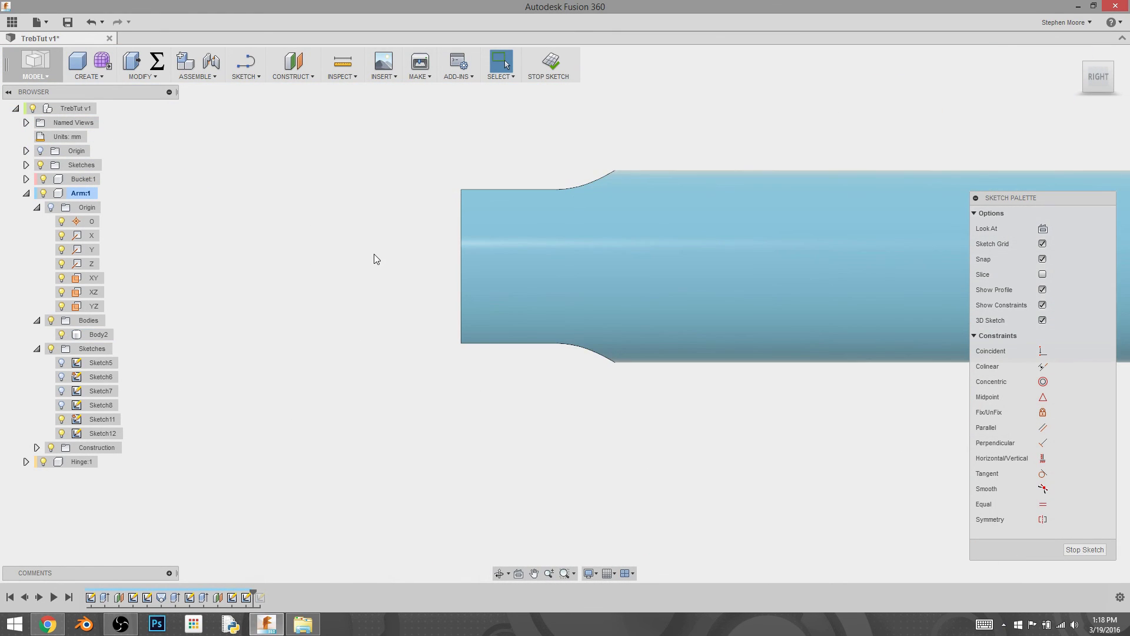
Draw a 10 mm circle and constrain its centre to the midpoint of the slot's vertical edge.
{"action": "key", "text": "c"}
{"action": "left_click", "coordinate": [356, 273]}
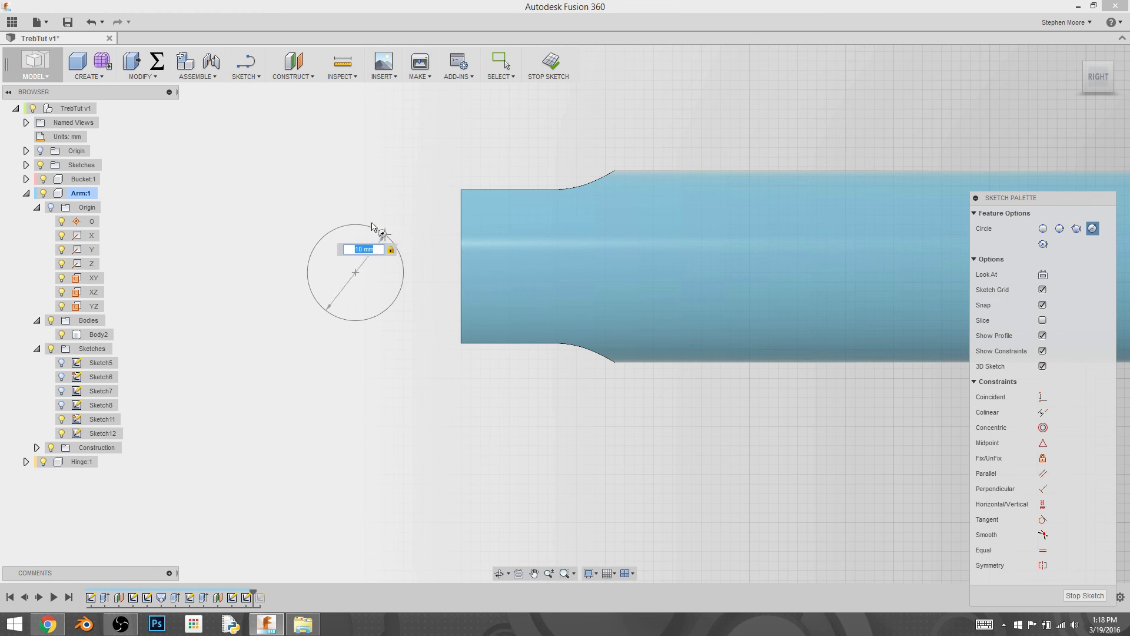
{"action": "key", "text": "Return"}
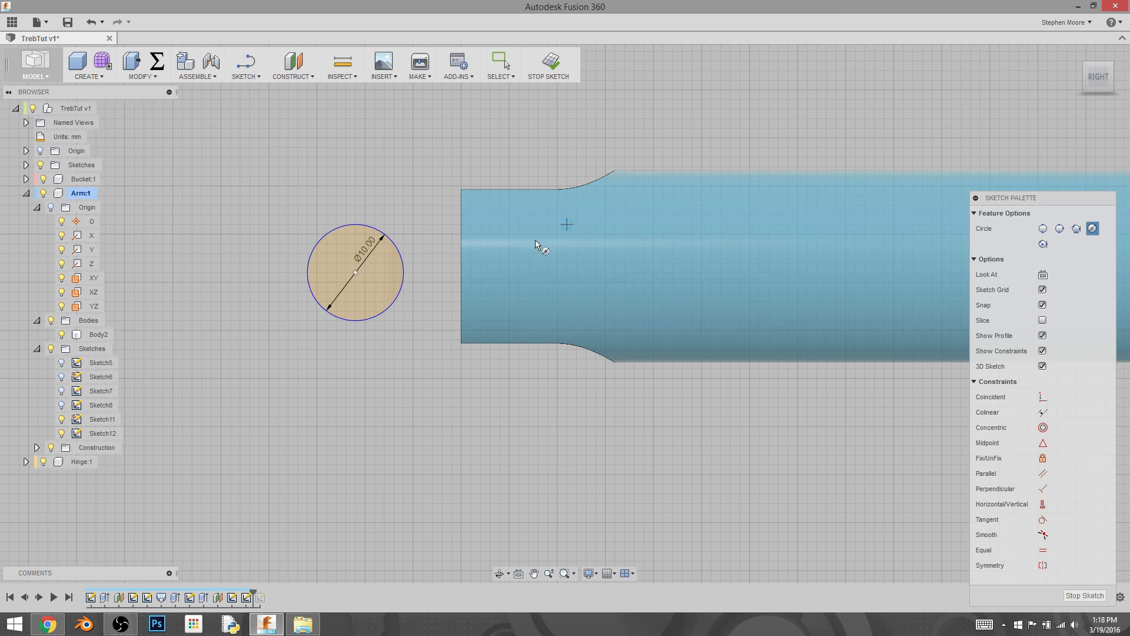
{"action": "left_click", "coordinate": [1042, 443]}
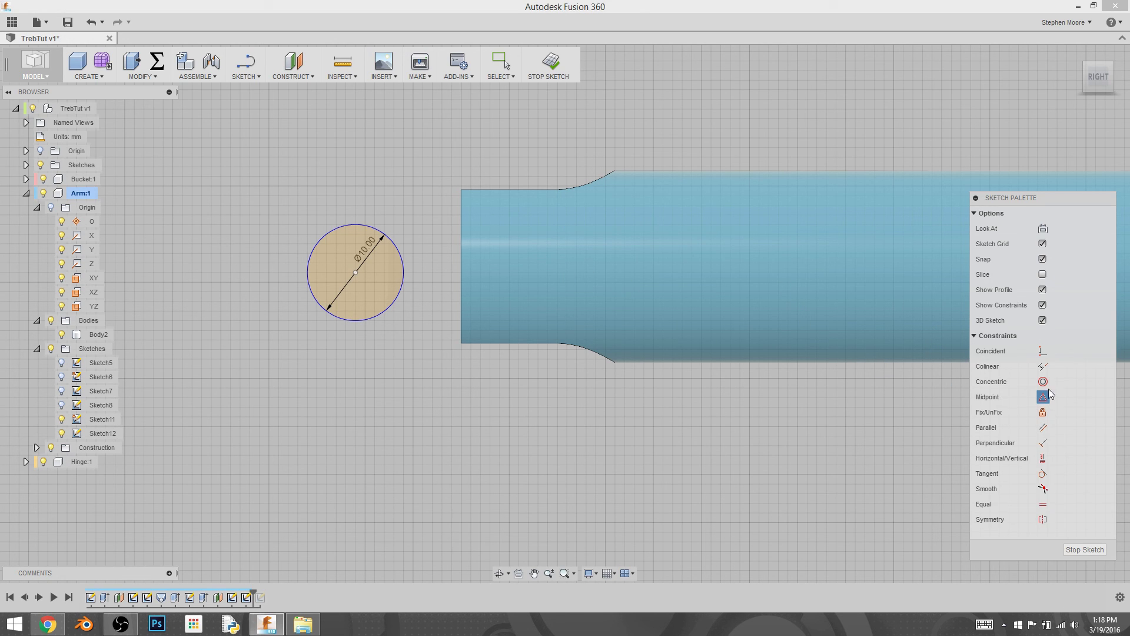
{"action": "left_click", "coordinate": [355, 273]}
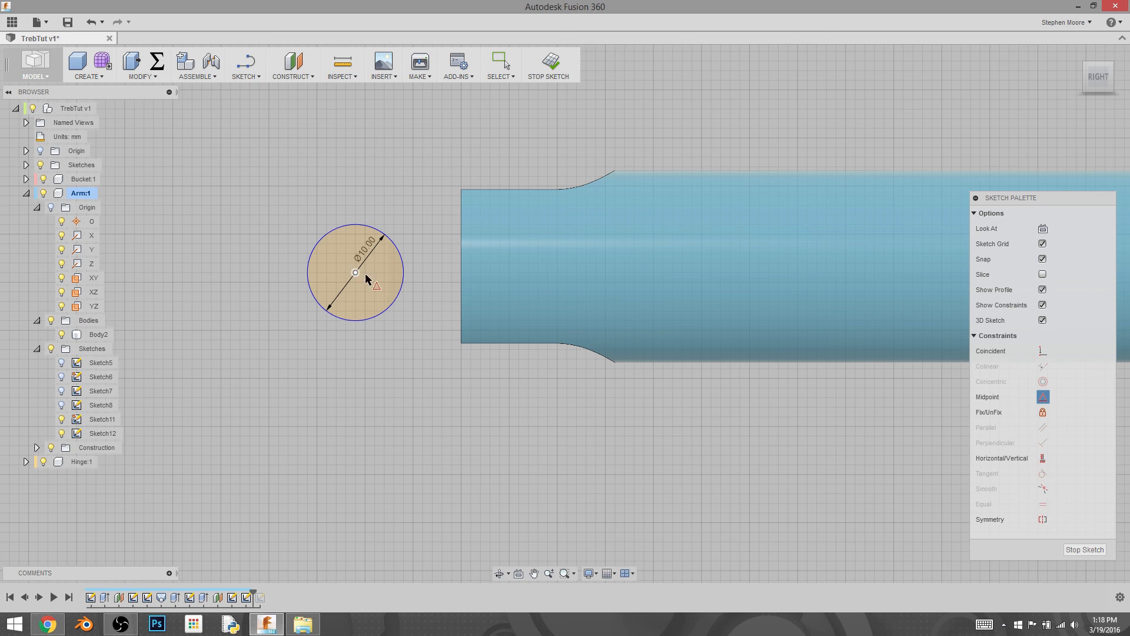
{"action": "left_click", "coordinate": [557, 272]}
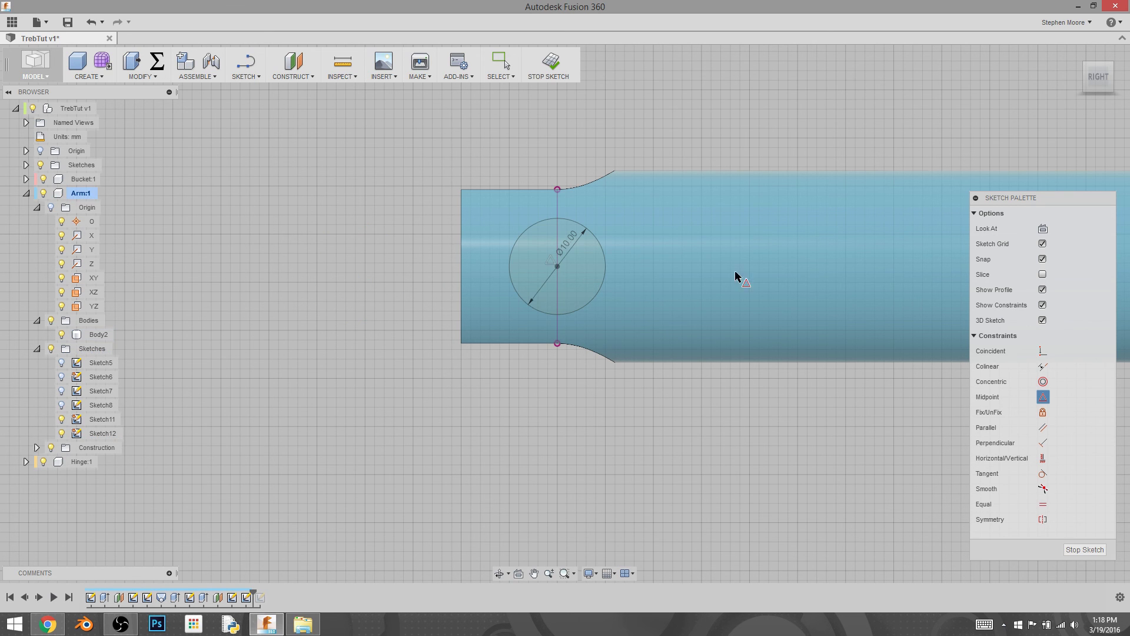
Orbit to an angled view, end the Midpoint constraint, and select the circle profile.
{"action": "middle_click_drag", "start_coordinate": [347, 272], "coordinate": [473, 140], "text": "shift"}
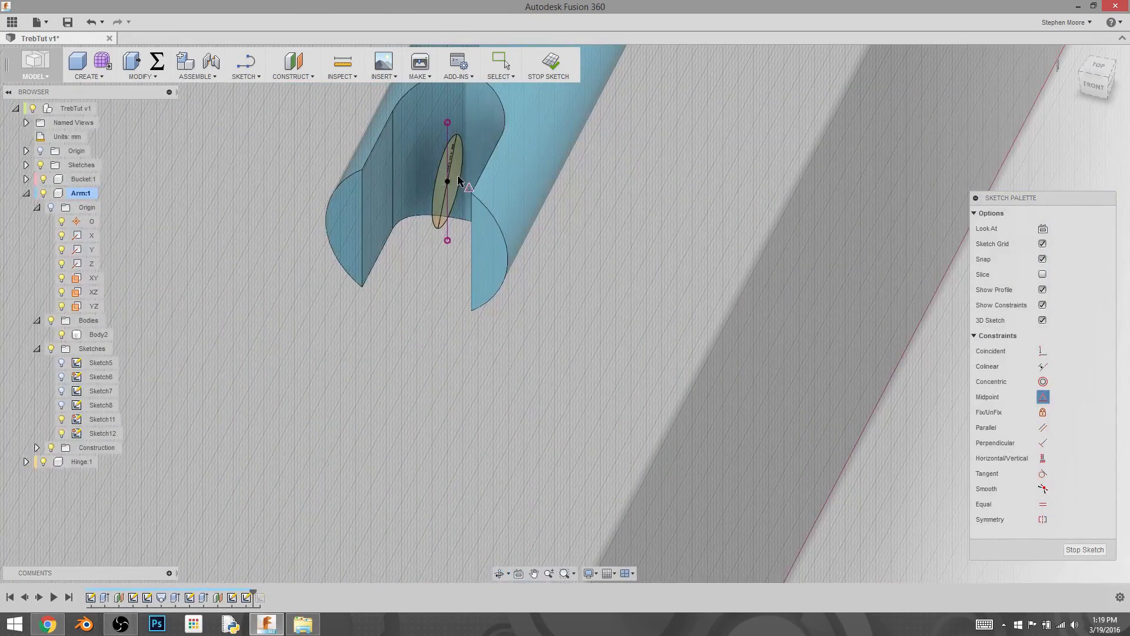
{"action": "right_click", "coordinate": [697, 265]}
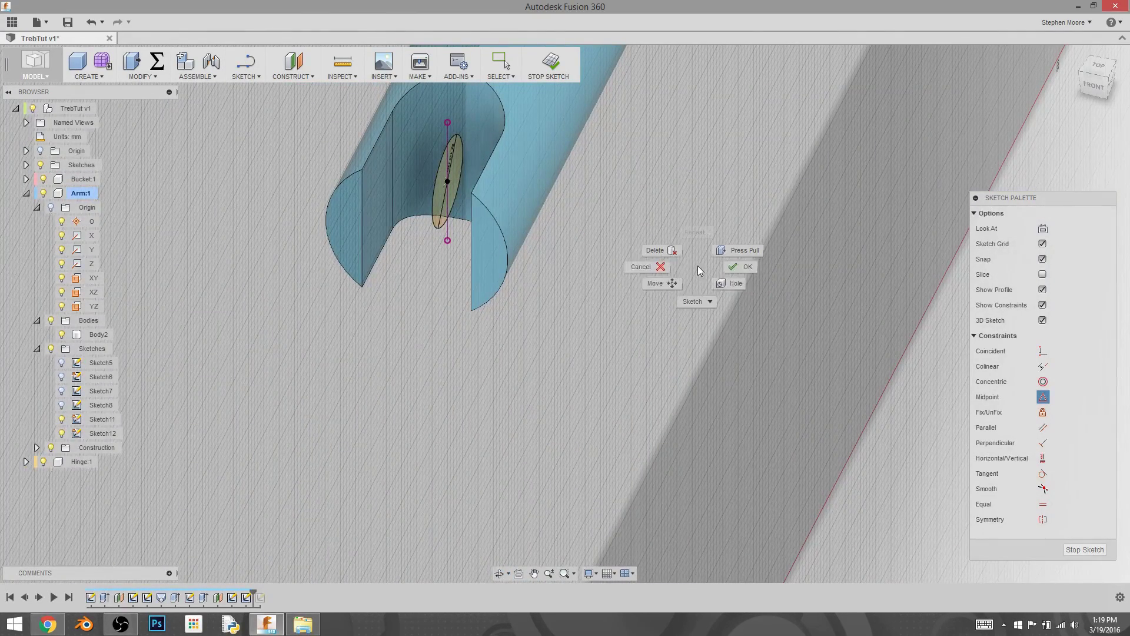
{"action": "left_click", "coordinate": [638, 264]}
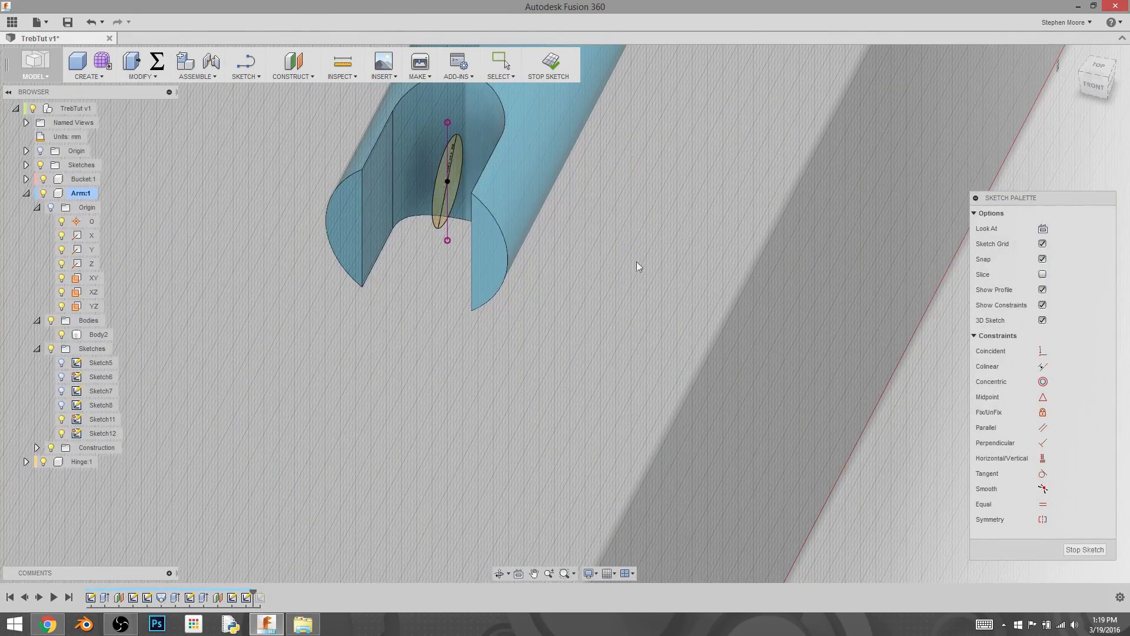
{"action": "left_click", "coordinate": [454, 172]}
Extrude the 10 mm circle as a symmetric cut through both prongs to form the pin hole.
{"action": "right_click", "coordinate": [449, 172]}
{"action": "left_click", "coordinate": [493, 156]}
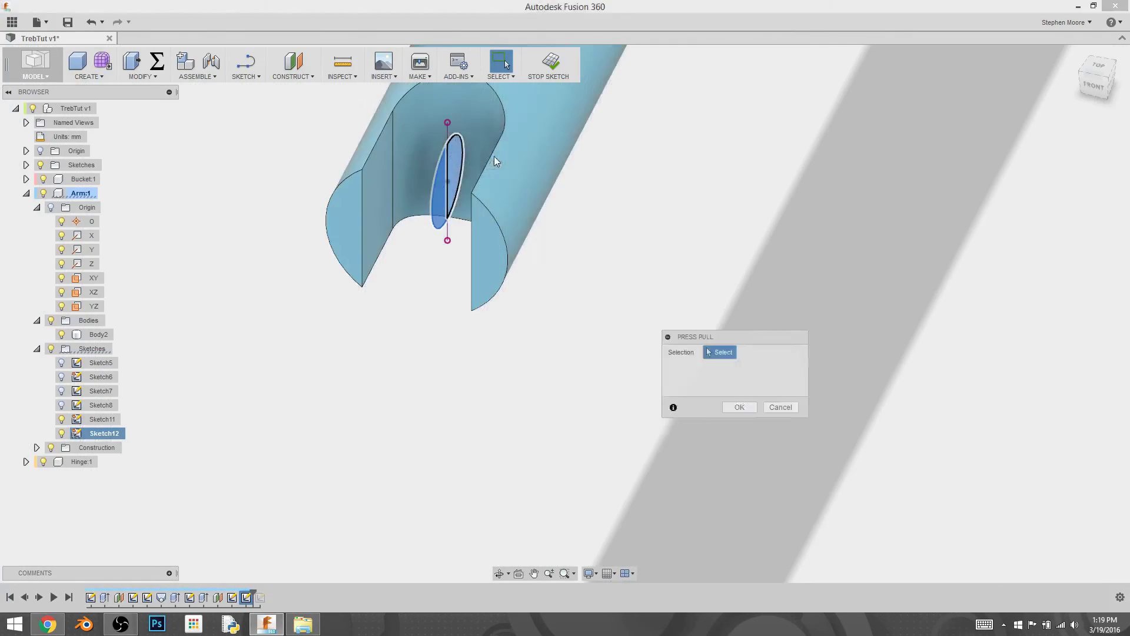
{"action": "left_click_drag", "start_coordinate": [454, 197], "coordinate": [560, 222]}
{"action": "left_click", "coordinate": [760, 394]}
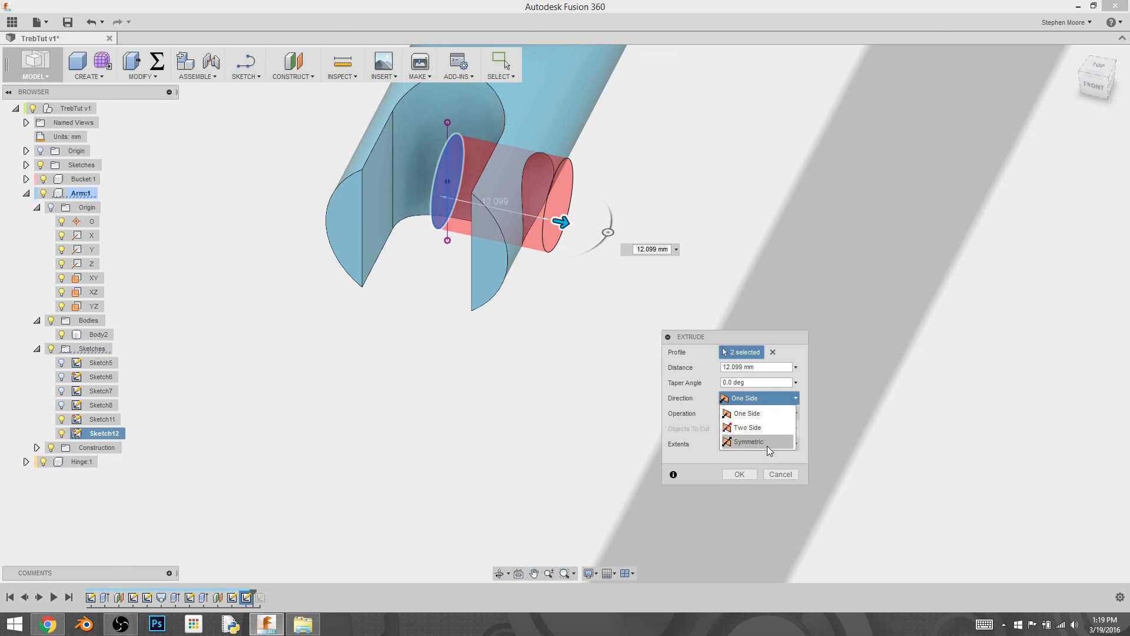
{"action": "left_click", "coordinate": [766, 429]}
{"action": "left_click", "coordinate": [750, 476]}
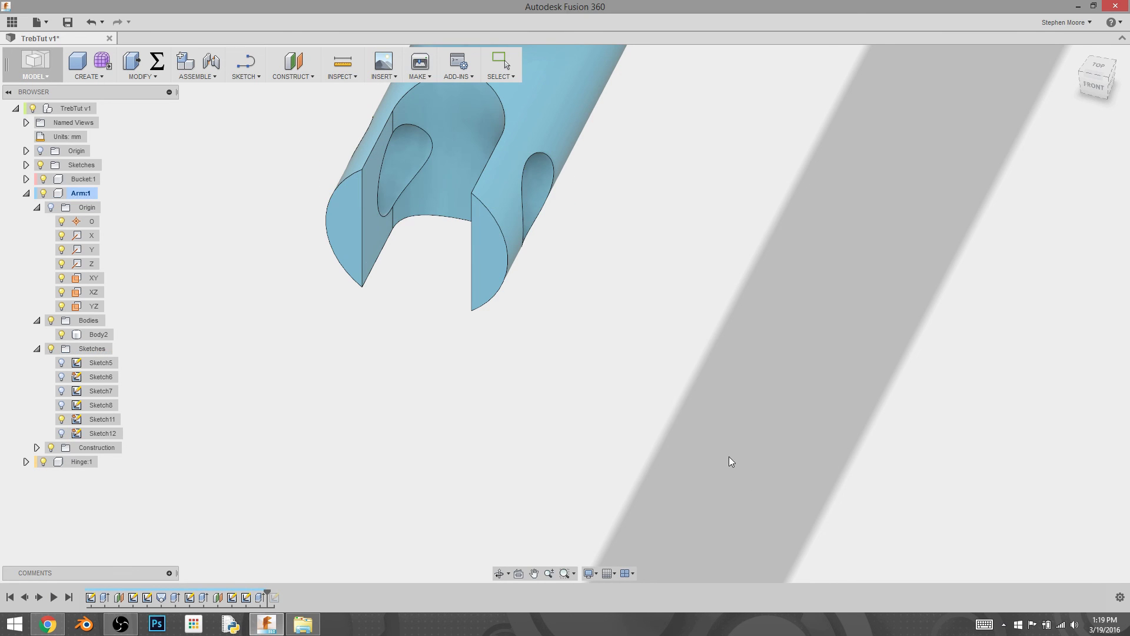
{"action": "middle_click_drag", "start_coordinate": [632, 318], "coordinate": [749, 396], "text": "shift"}
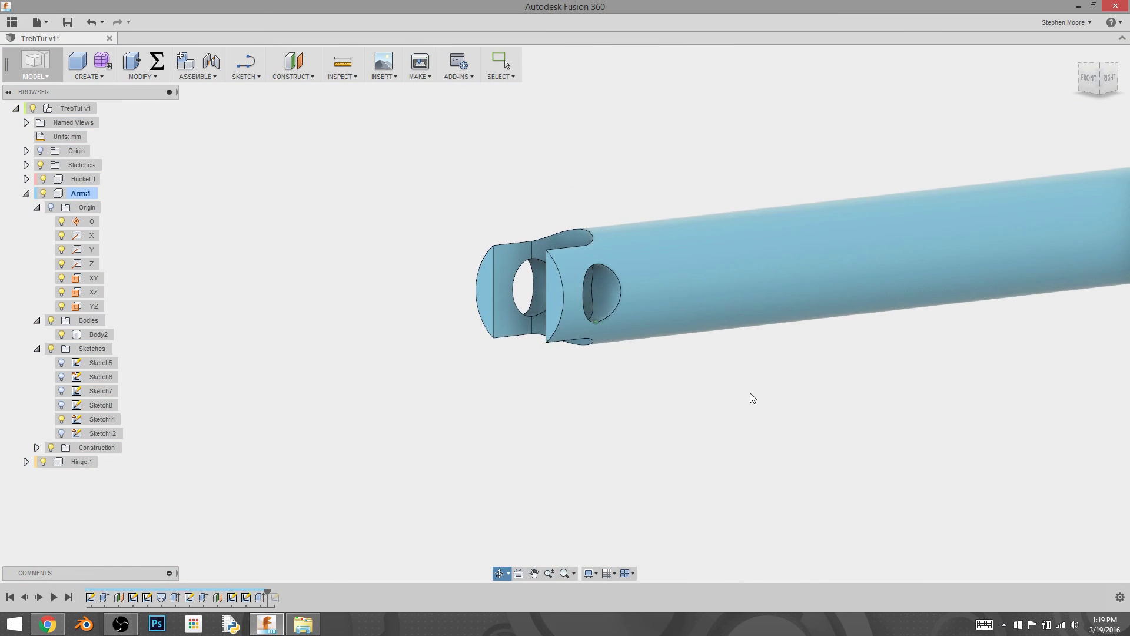
{"action": "left_click", "coordinate": [1075, 54]}
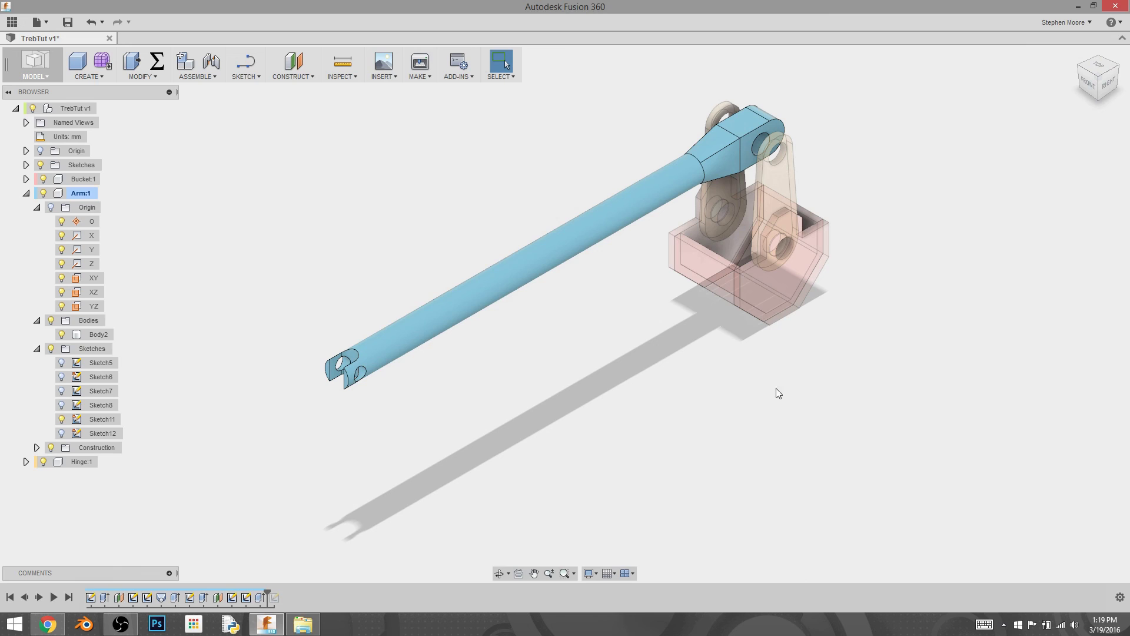